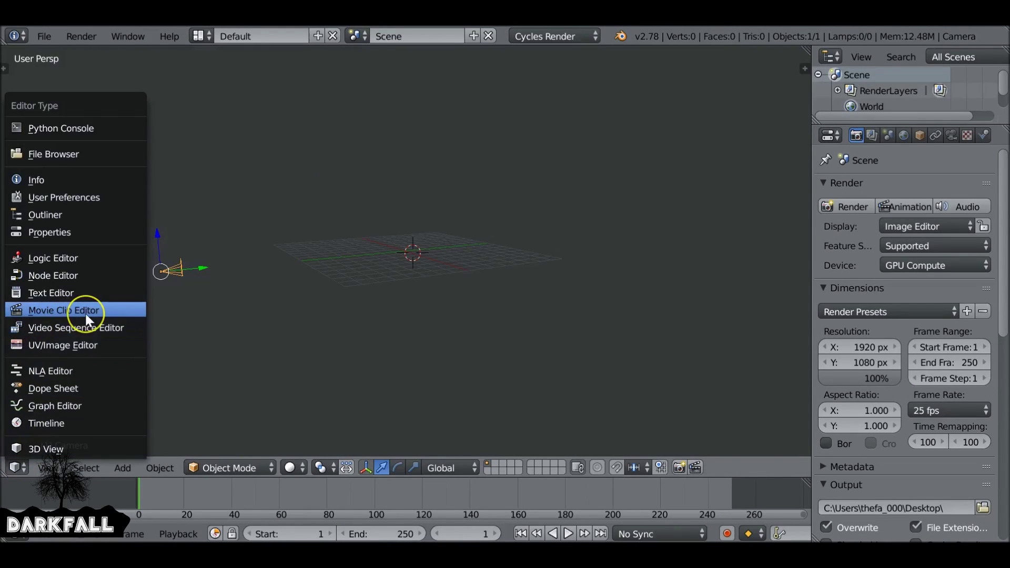
- Switch the 3D viewport to the Movie Clip Editor and load the clip LighthouseShot001.mp4
click(85, 316)
click(175, 468)
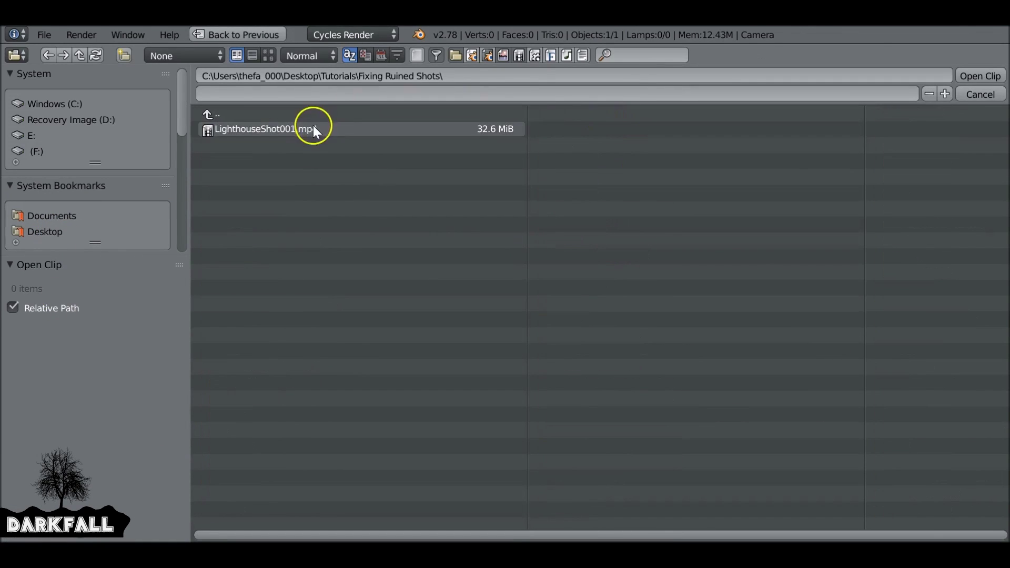
click(311, 126)
click(981, 76)
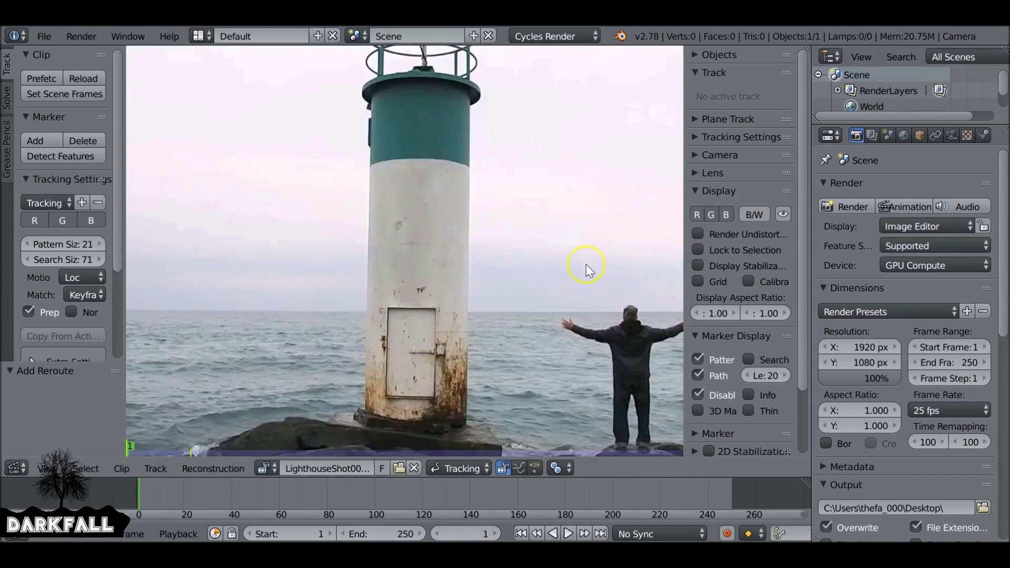
scroll(584, 265, down, 4)
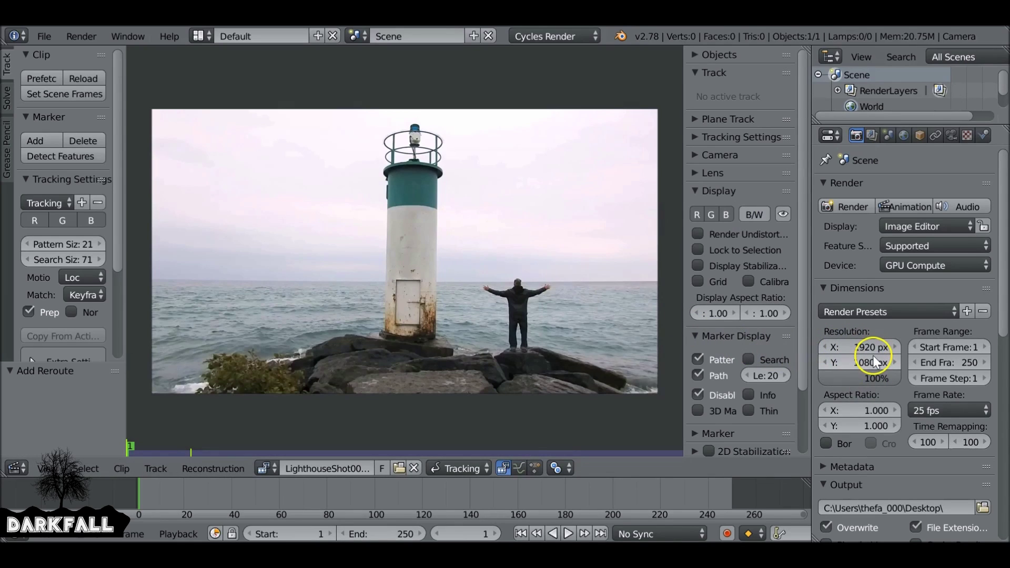
- Set the scene's frame range to match the clip length and prefetch the clip's frames into memory
click(939, 405)
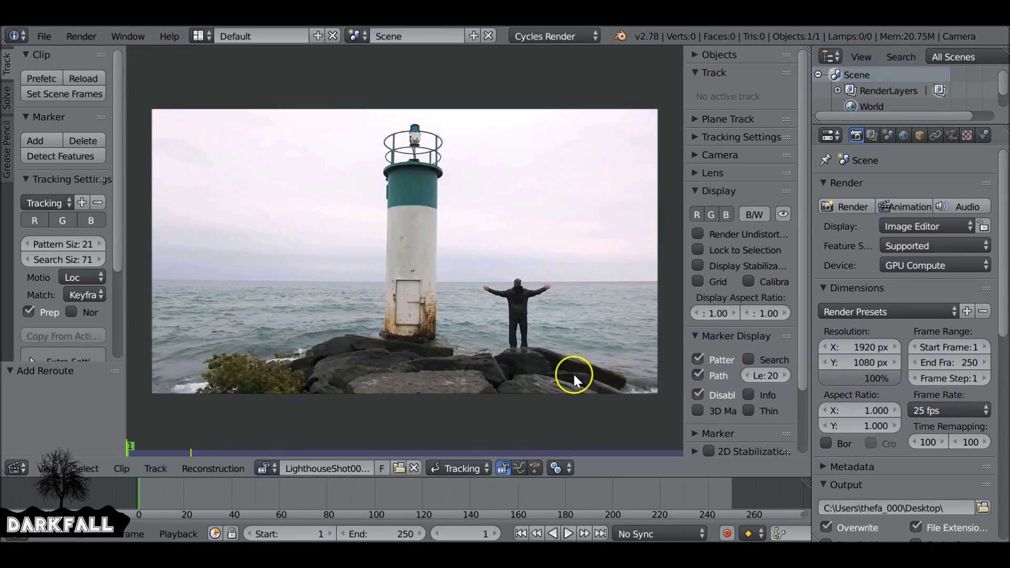
scroll(339, 499, down, 4)
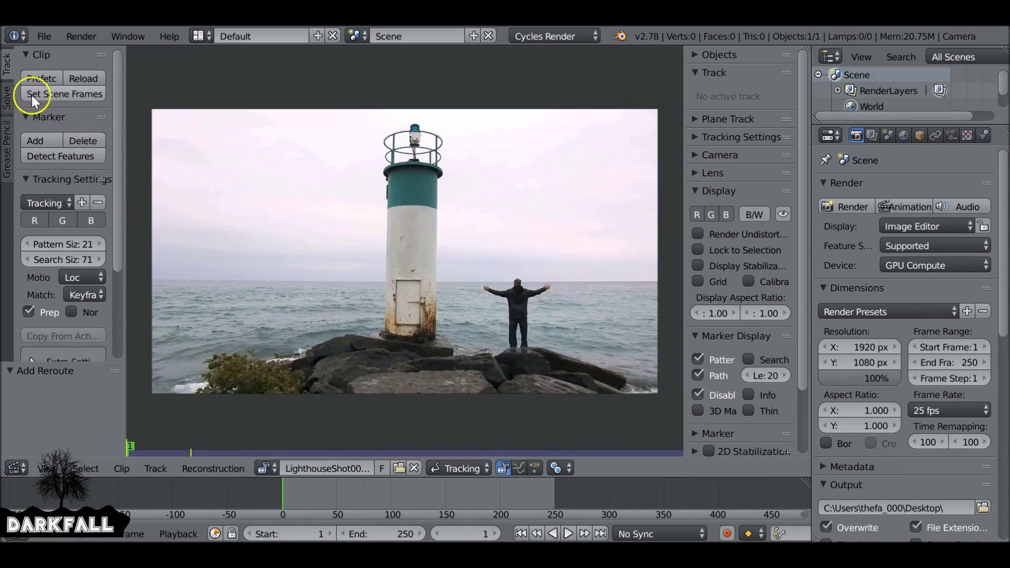
click(72, 96)
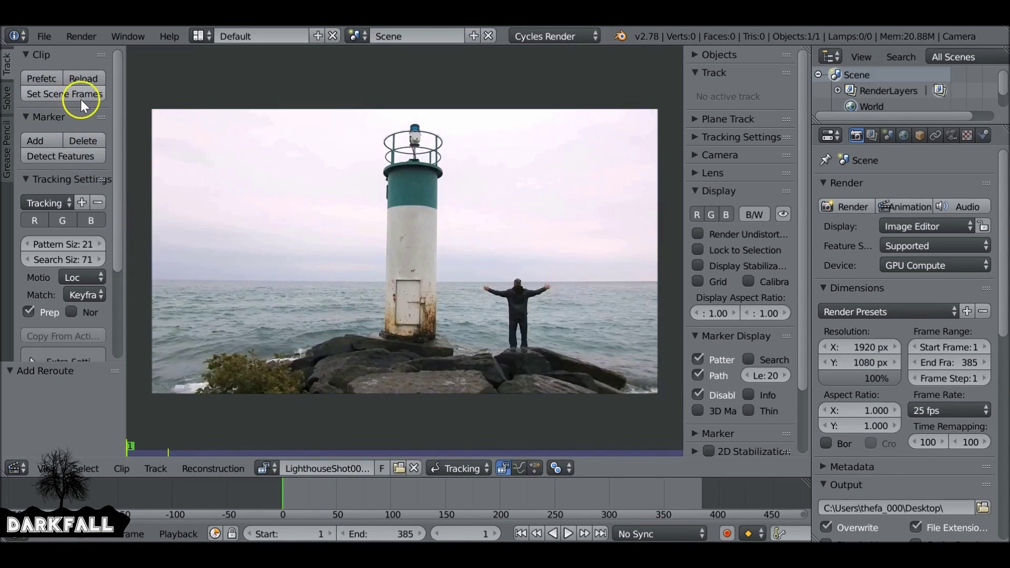
mouse_move(458, 485)
middle_down()
mouse_move(469, 490)
mouse_move(453, 490)
middle_up()
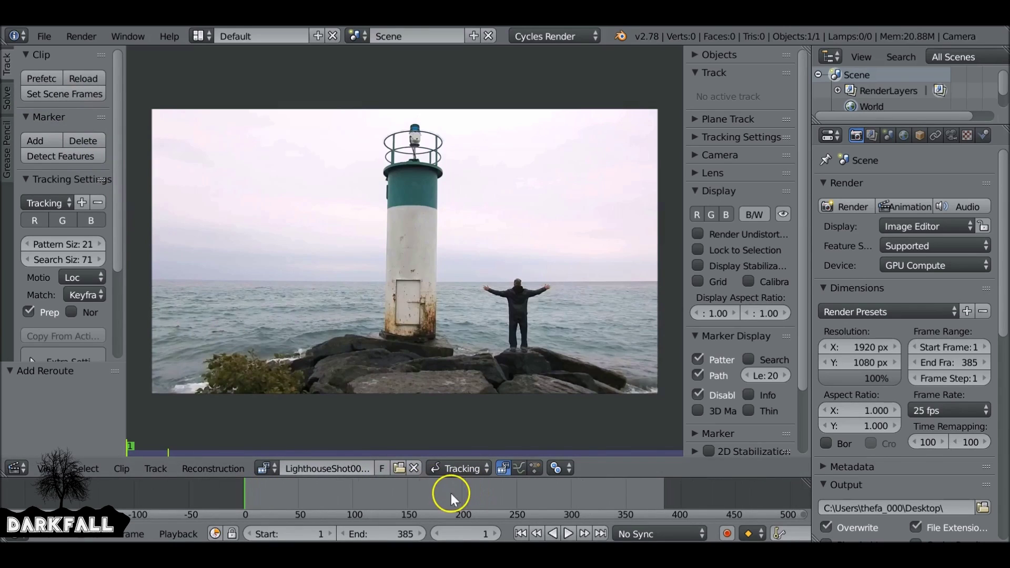
click(38, 79)
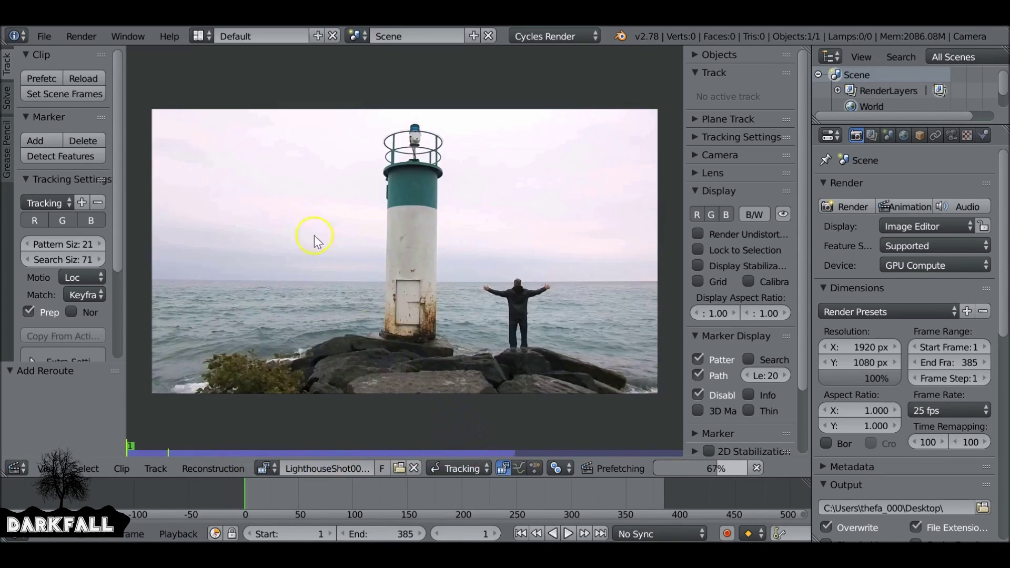
- Raise the Sequencer/Clip Editor memory cache limit to 31147 in the system preferences and save the user settings
click(42, 35)
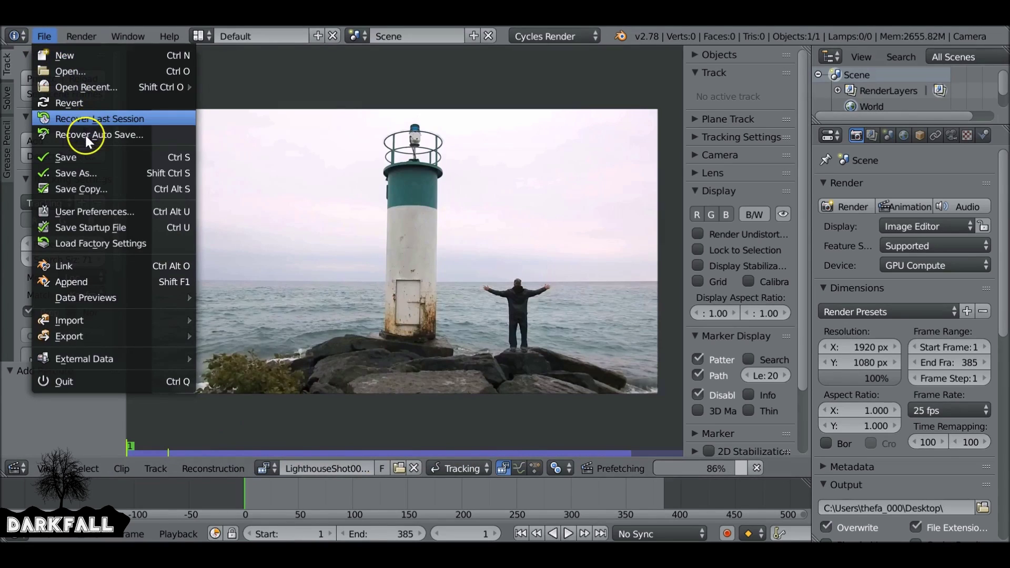
click(102, 213)
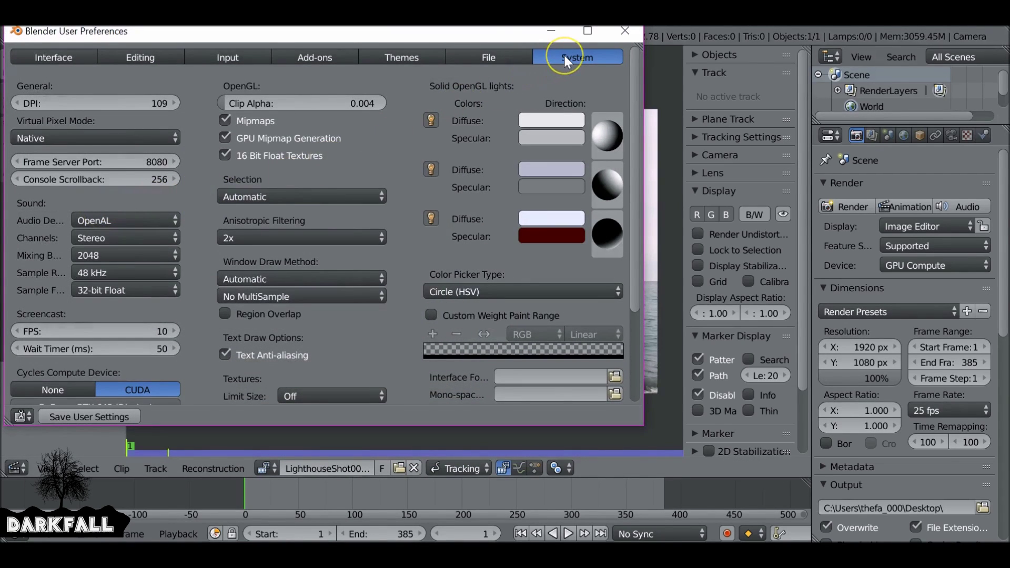
drag(633, 71, 627, 192)
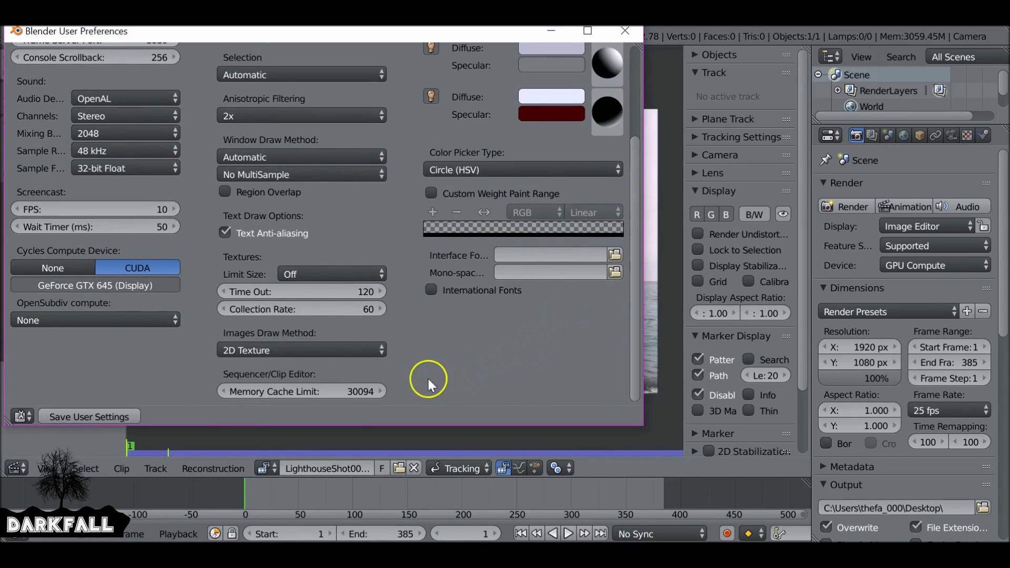
drag(253, 392, 18, 467)
click(74, 416)
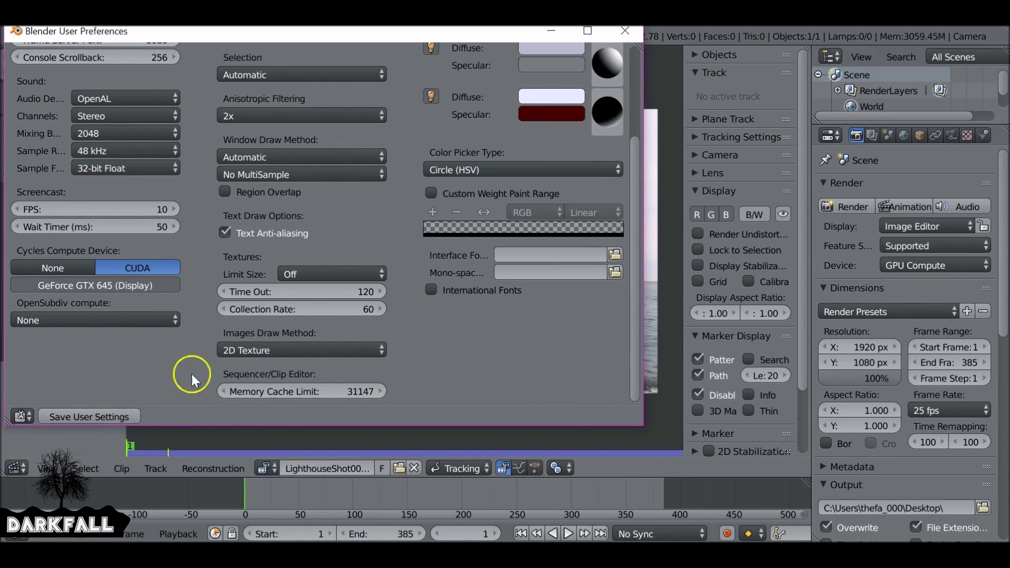
click(625, 32)
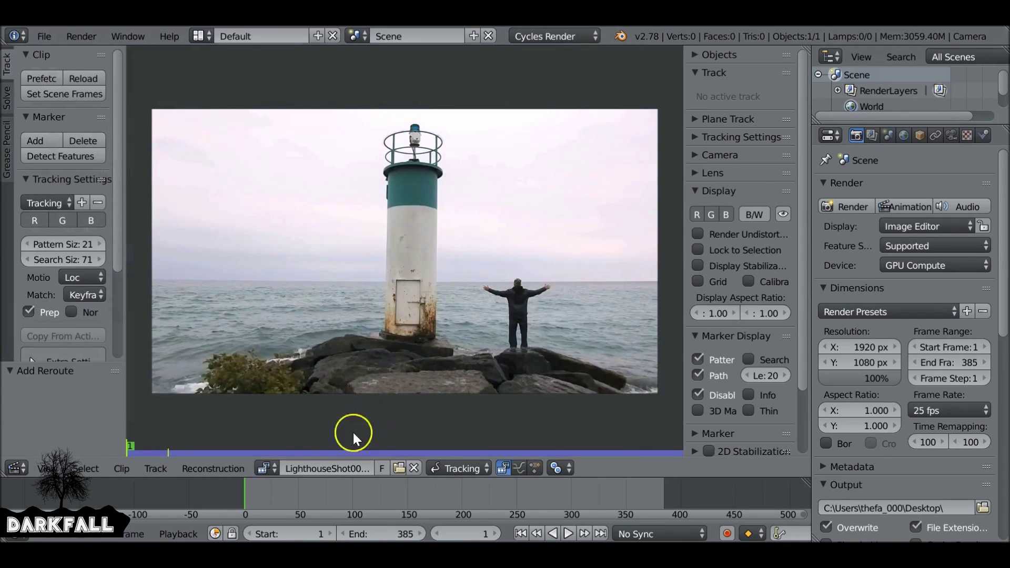
- Review the lighthouse footage by playing and scrubbing through it, and return to frame 1
key(alt+a)
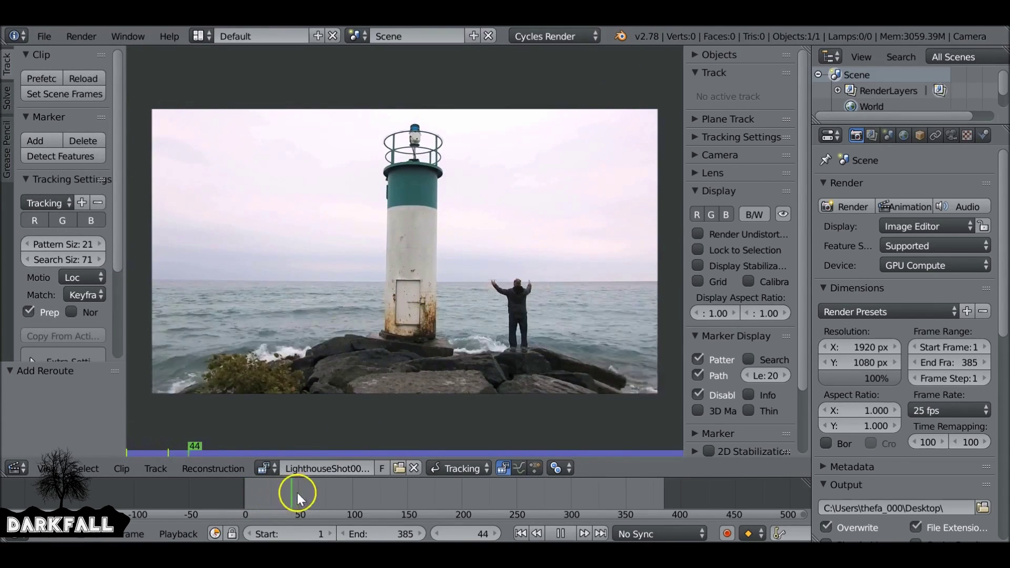
key(alt+a)
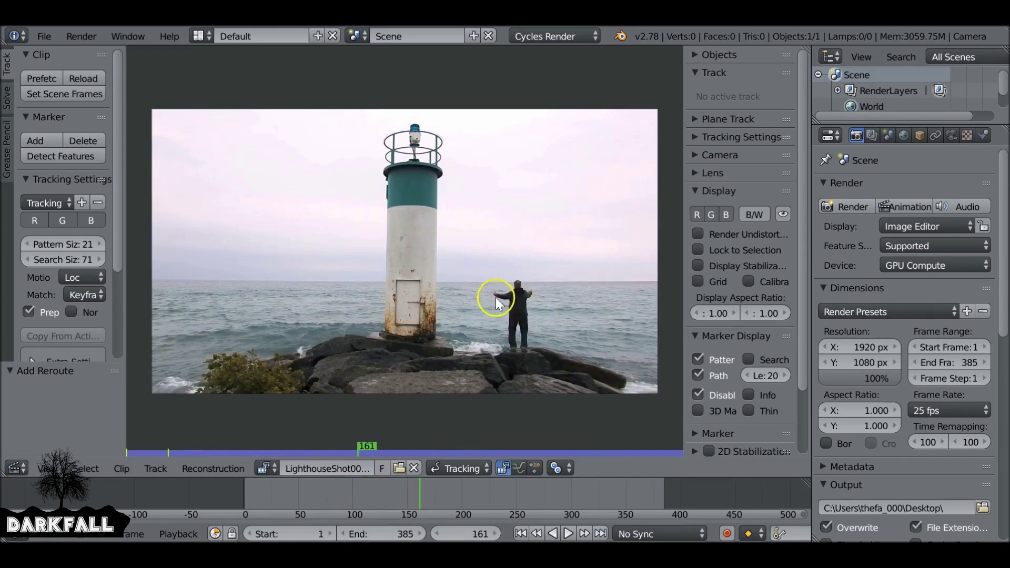
key(alt+a)
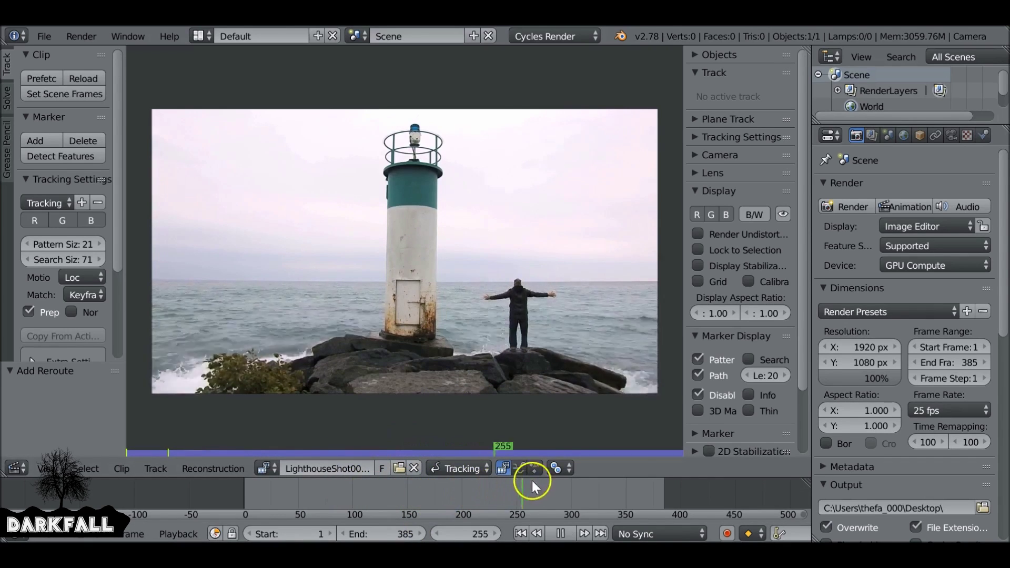
drag(551, 512, 390, 504)
key(alt+a)
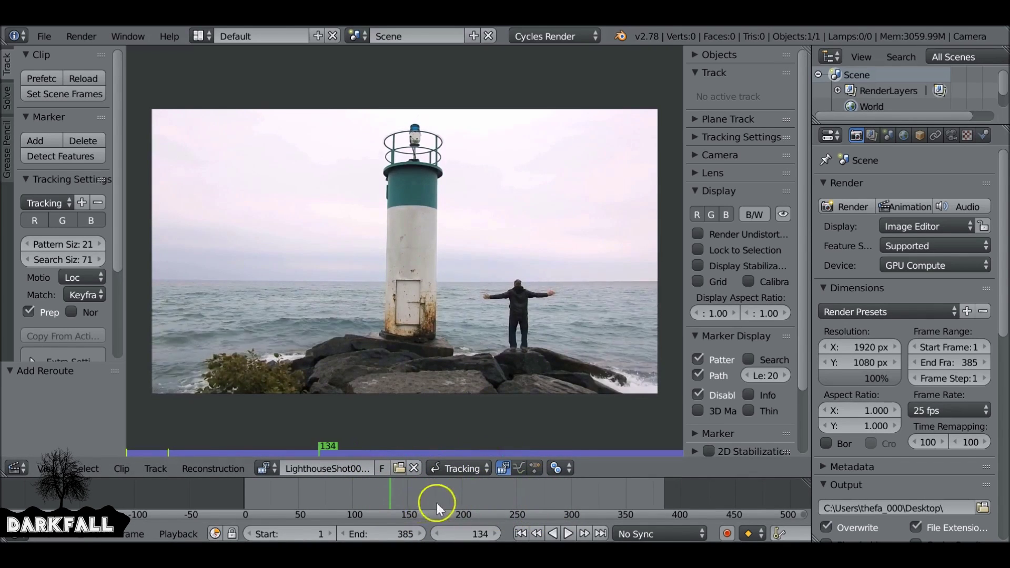
click(523, 529)
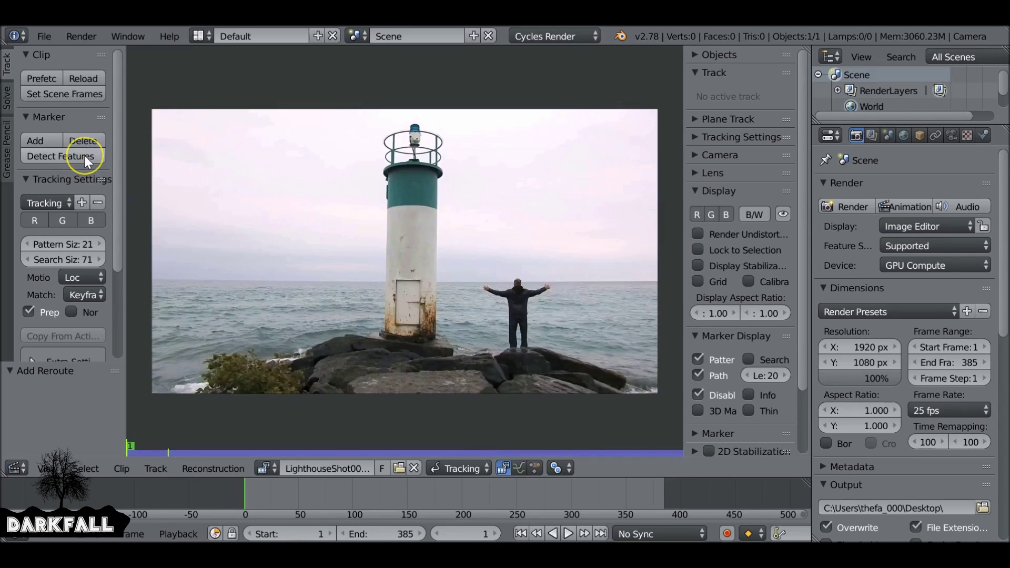
- Hide both side panels of the clip editor and switch it from Tracking to Mask mode
key(t)
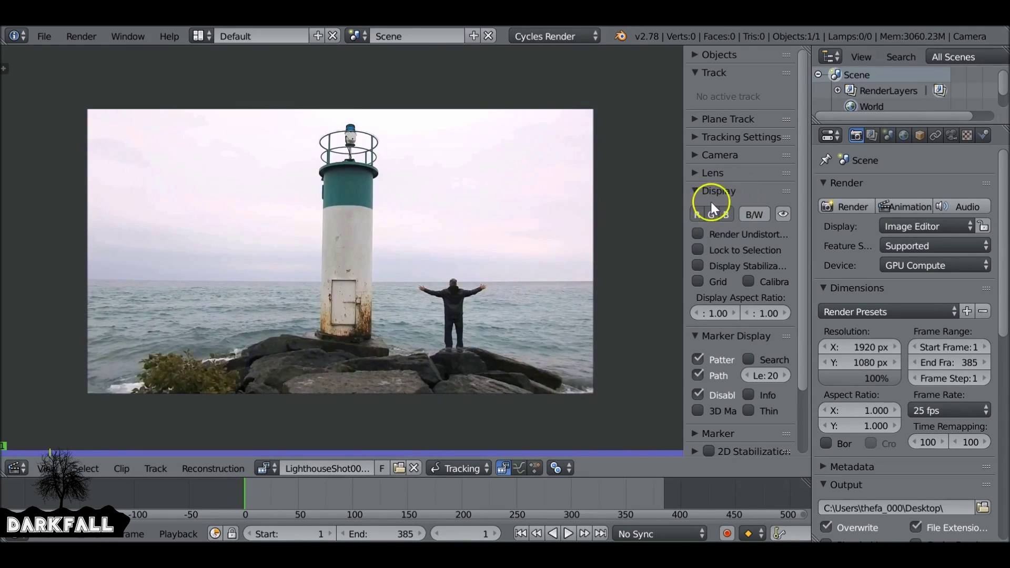
key(n)
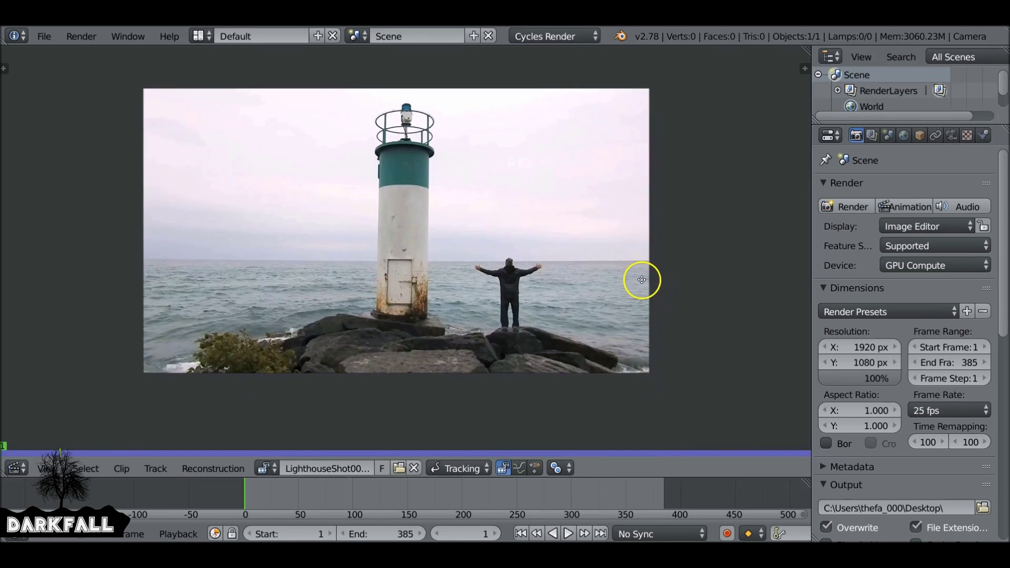
scroll(643, 283, up, 4)
middle_drag(659, 311, 466, 222)
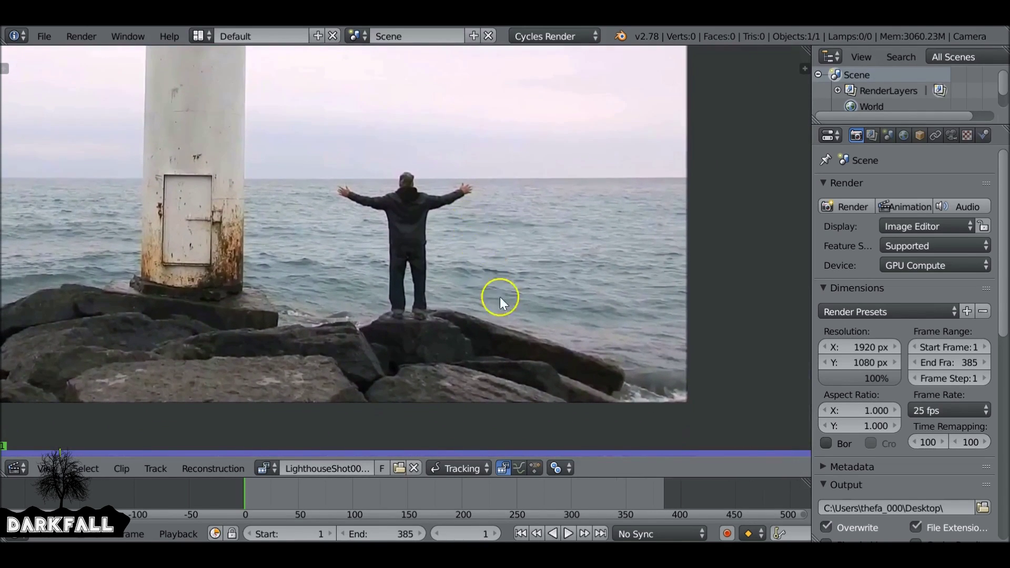
click(455, 465)
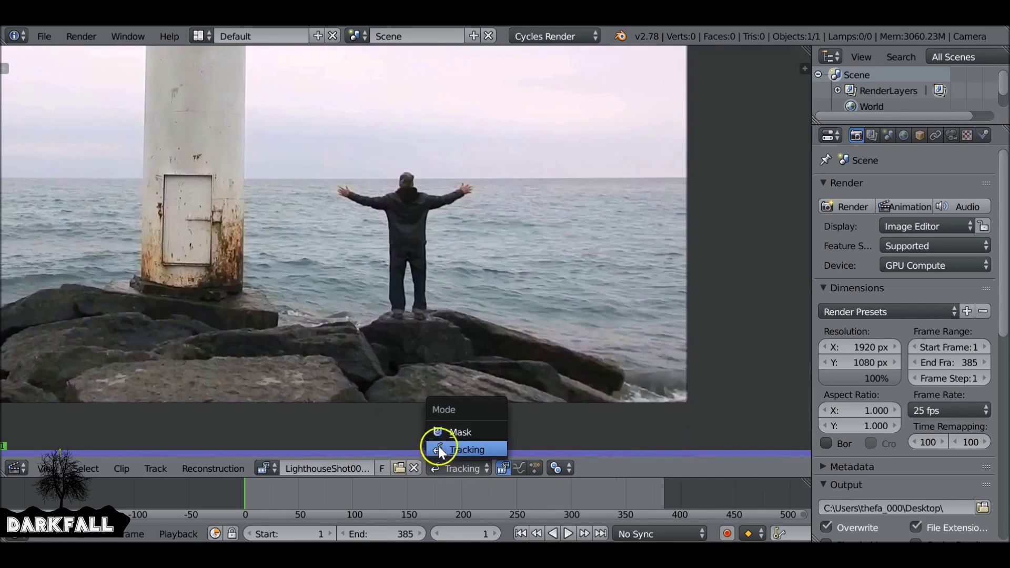
click(487, 429)
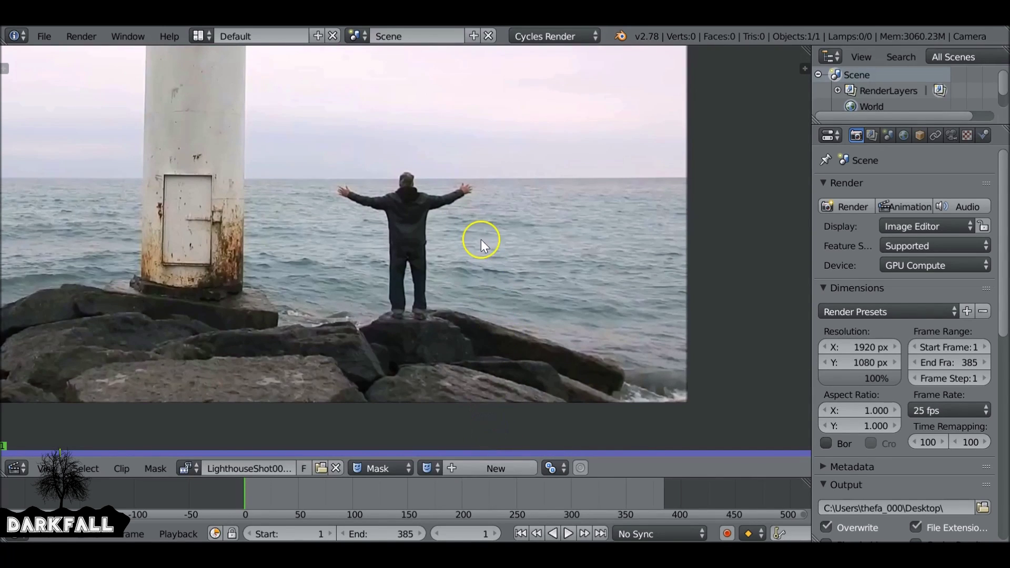
- Draw a loose closed mask of straight segments around the man on the rocks, enclosing his head, outstretched arms and feet
scroll(474, 221, up, 1)
middle_drag(469, 210, 462, 222)
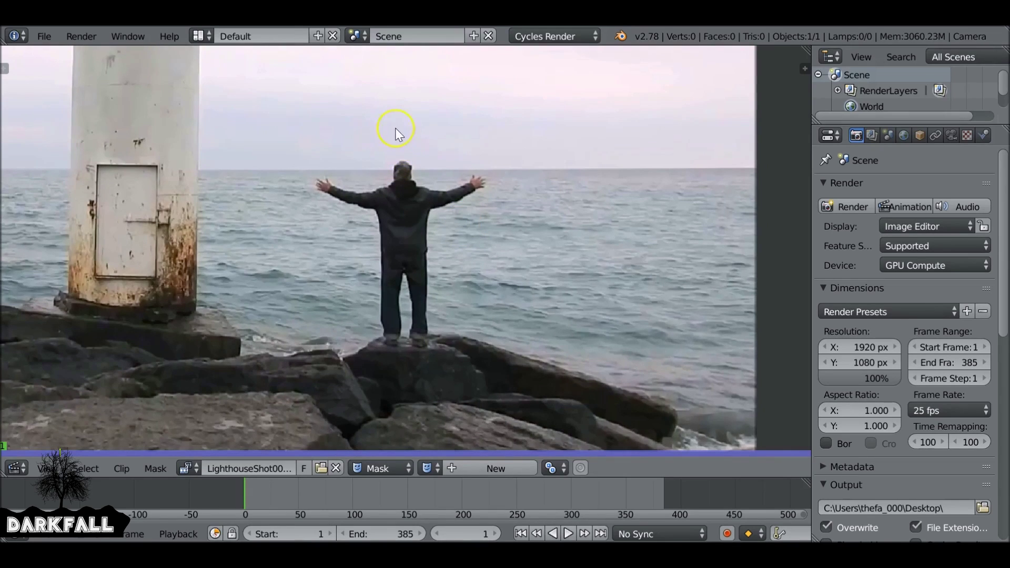
ctrl+click(401, 142)
ctrl+click(363, 147)
ctrl+click(305, 160)
ctrl+click(297, 213)
ctrl+click(327, 256)
ctrl+click(349, 308)
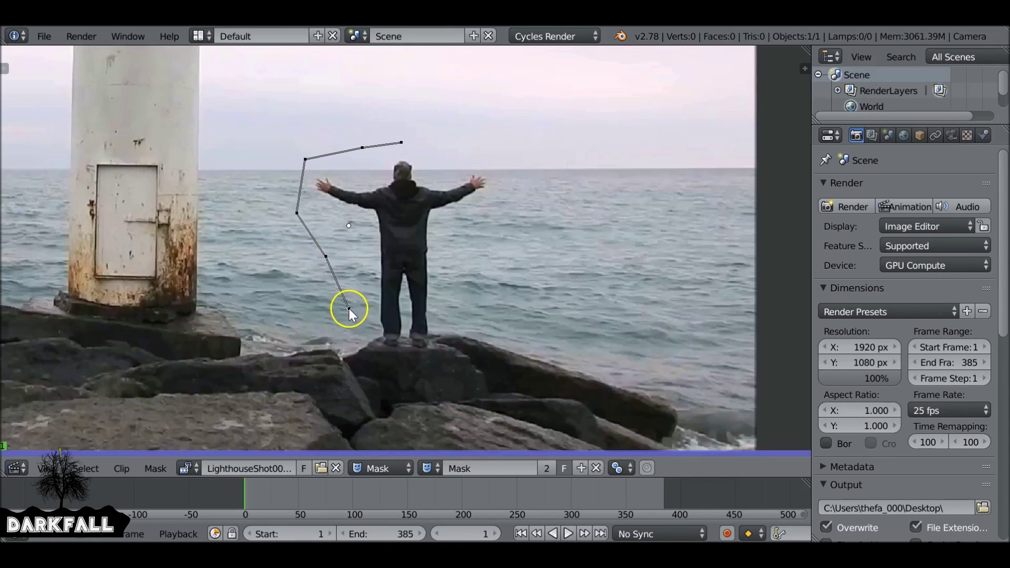
ctrl+click(369, 348)
ctrl+click(390, 361)
ctrl+click(419, 362)
ctrl+click(446, 356)
ctrl+click(453, 335)
ctrl+click(469, 300)
ctrl+click(494, 258)
ctrl+click(513, 200)
ctrl+click(493, 159)
ctrl+click(431, 139)
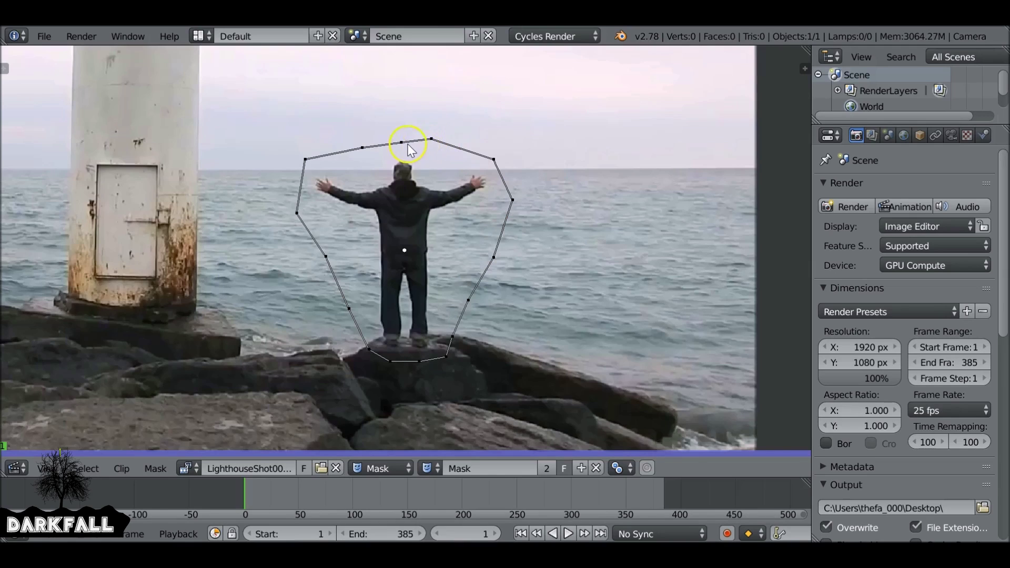
ctrl+click(400, 137)
drag(400, 137, 399, 146)
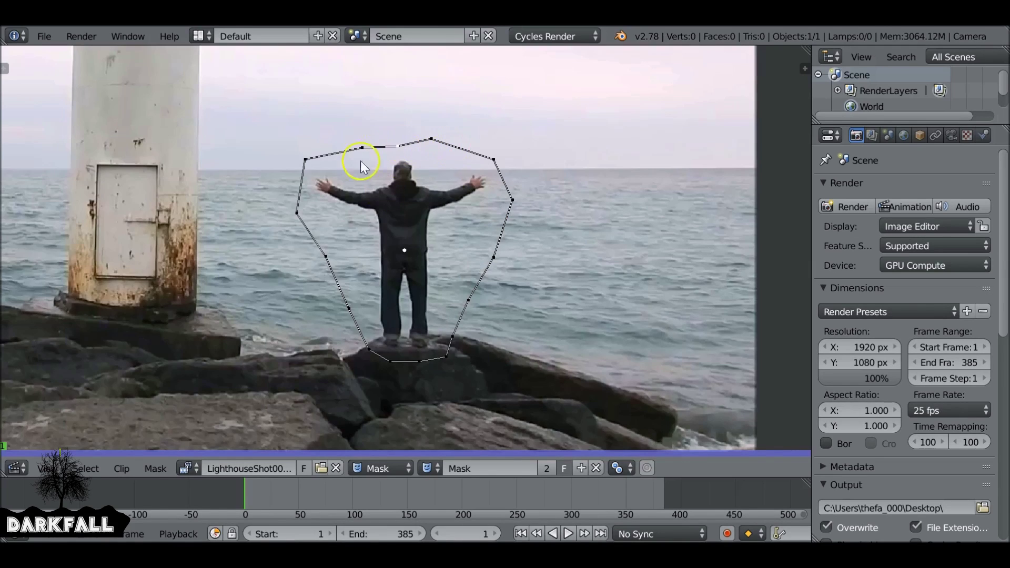
- At frame 61, raise the mask's upper points above the man's lifted hands and pull the side points inward
key(alt+a)
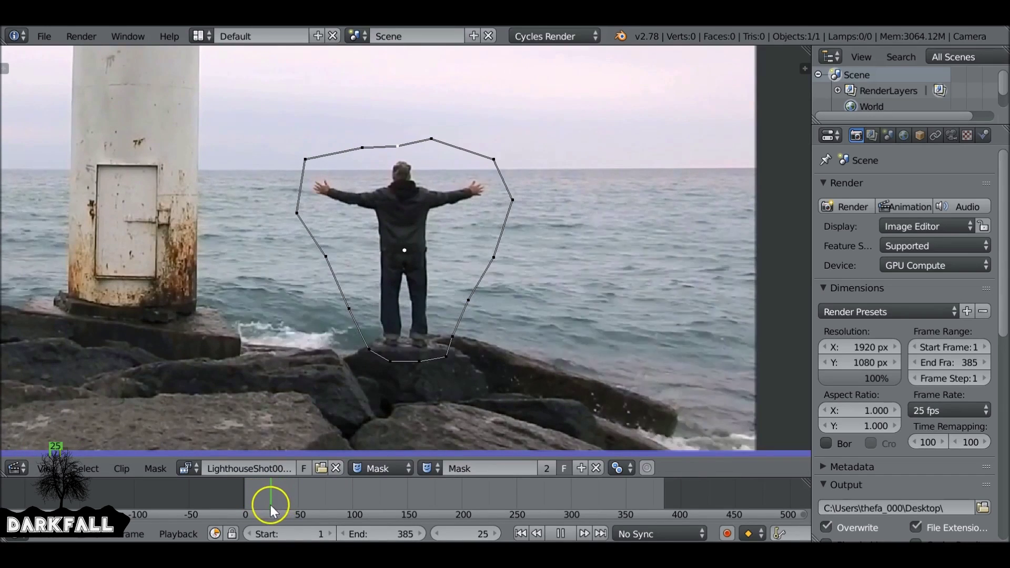
key(alt+a)
click(313, 501)
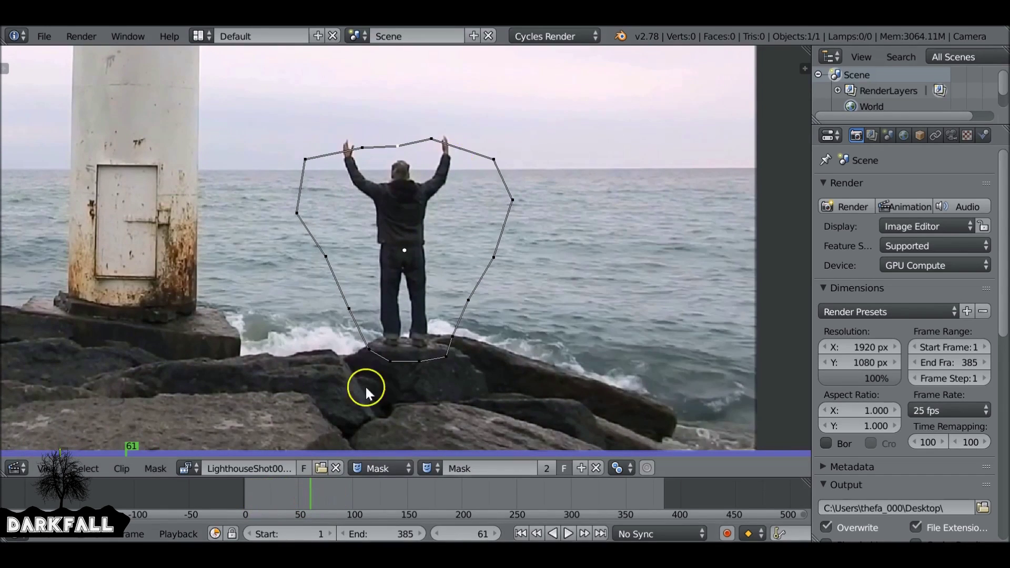
drag(398, 146, 436, 123)
drag(359, 149, 347, 134)
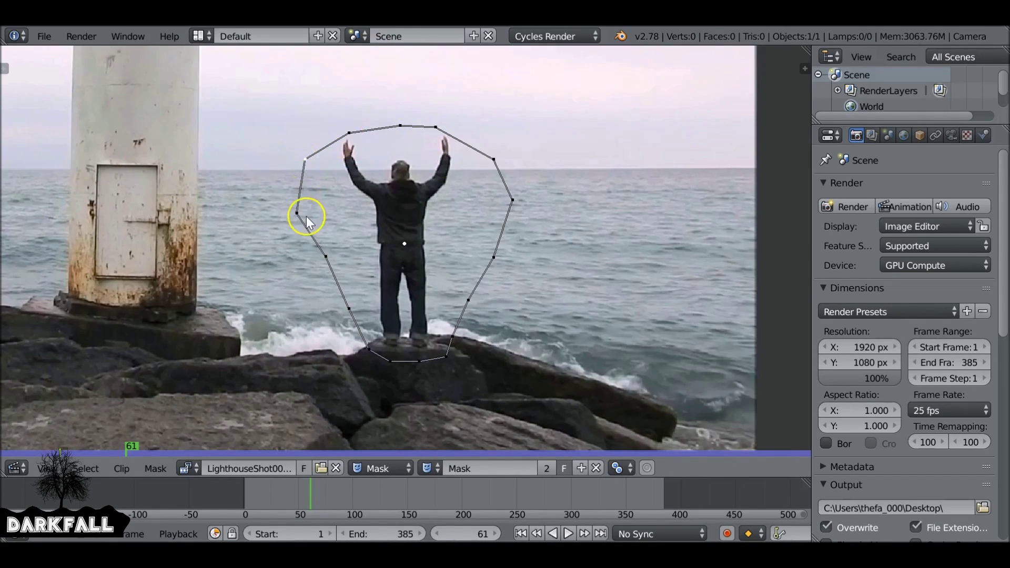
drag(303, 216, 309, 213)
drag(515, 209, 497, 210)
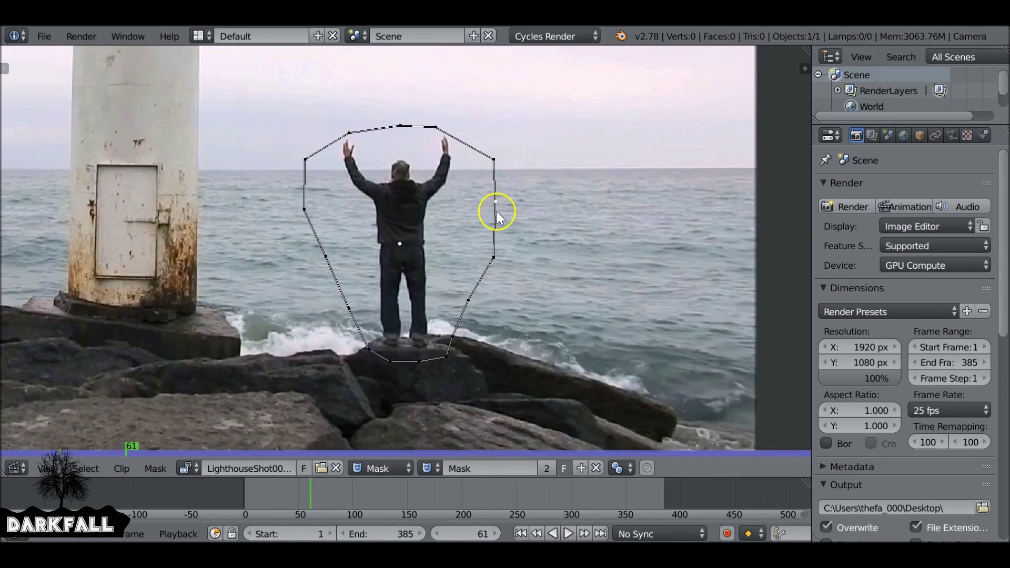
- At frame 70, adjust the mask's upper corner points to follow the man's hands as his arms spread
click(318, 499)
key(alt+a)
key(alt+a)
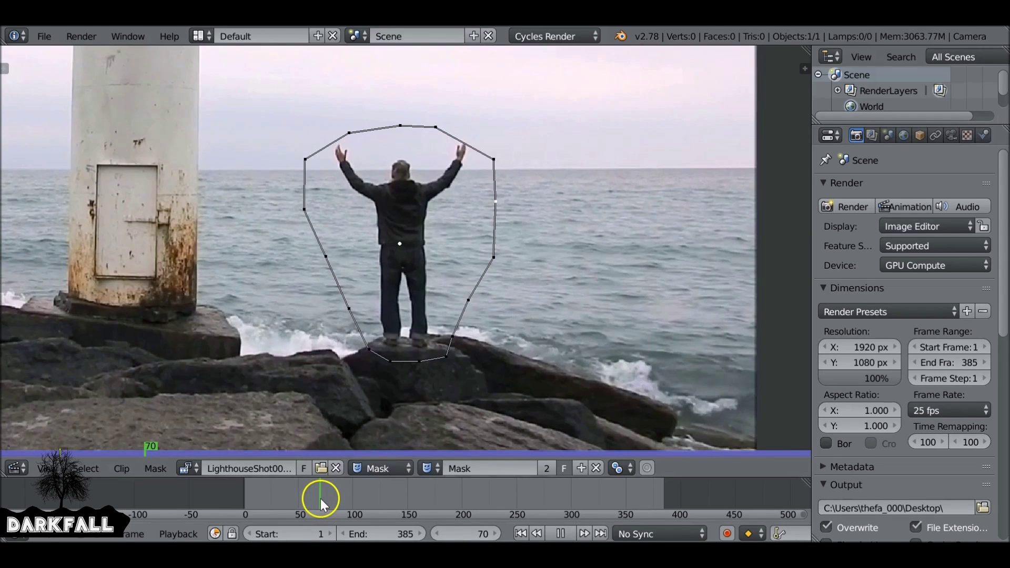
drag(438, 126, 446, 120)
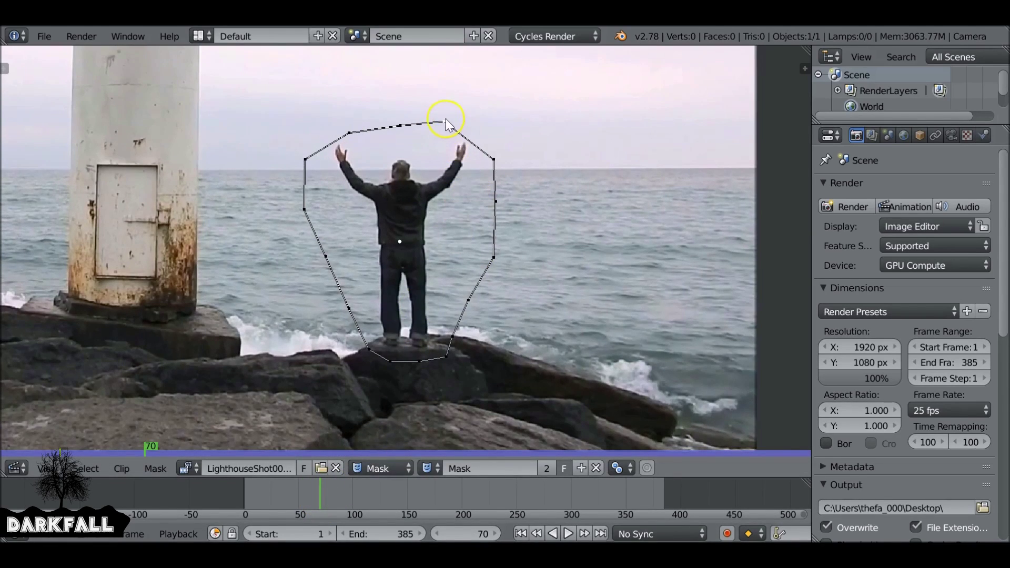
drag(350, 134, 342, 130)
drag(306, 158, 316, 152)
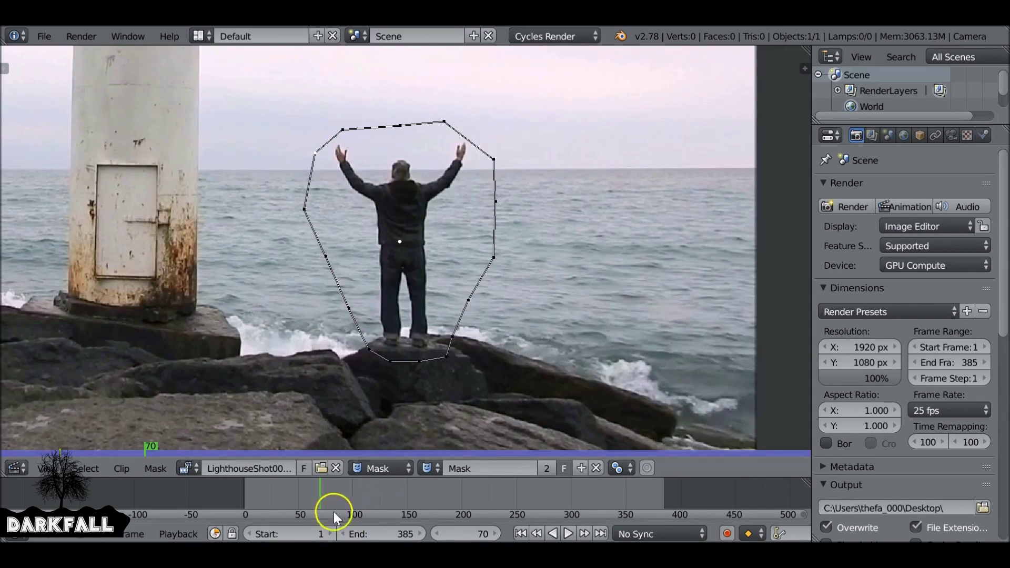
- At frame 126, shift the mask's side point outward past the man's outstretched hand, and return to frame 1
drag(320, 495, 381, 505)
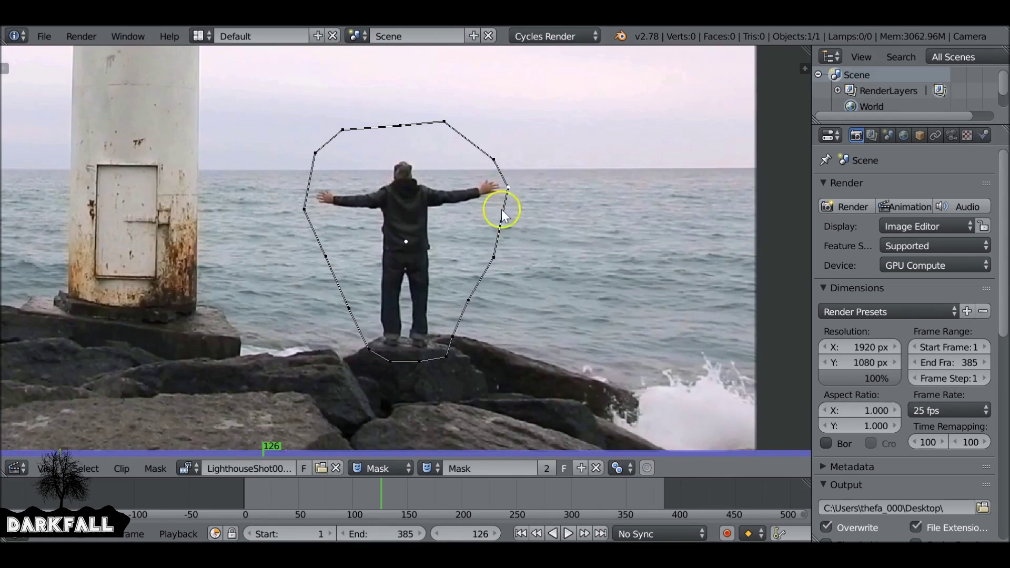
key(shift+Left)
scroll(445, 248, down, 5)
middle_drag(420, 241, 452, 270)
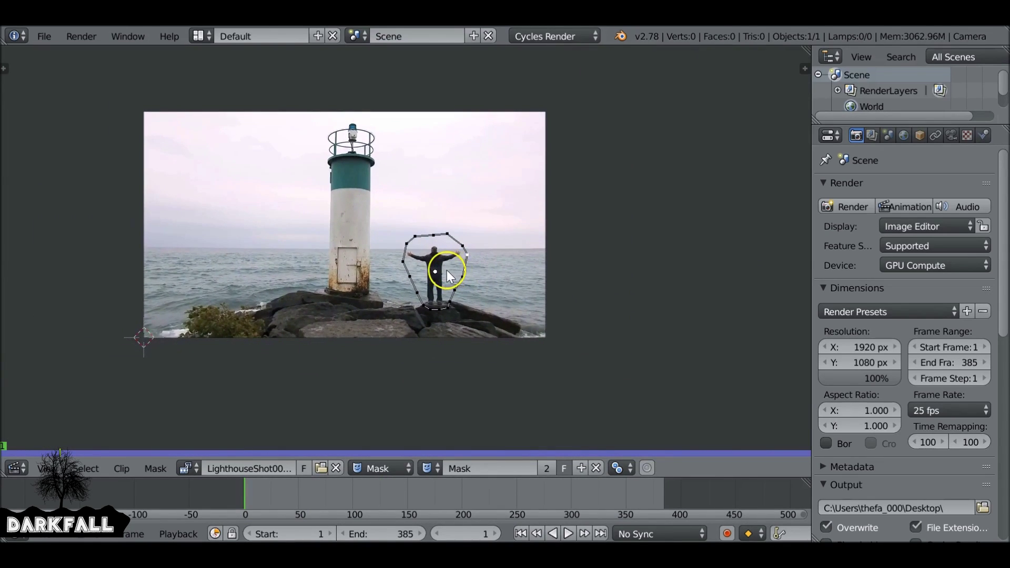
- Rename the mask as Man
click(463, 470)
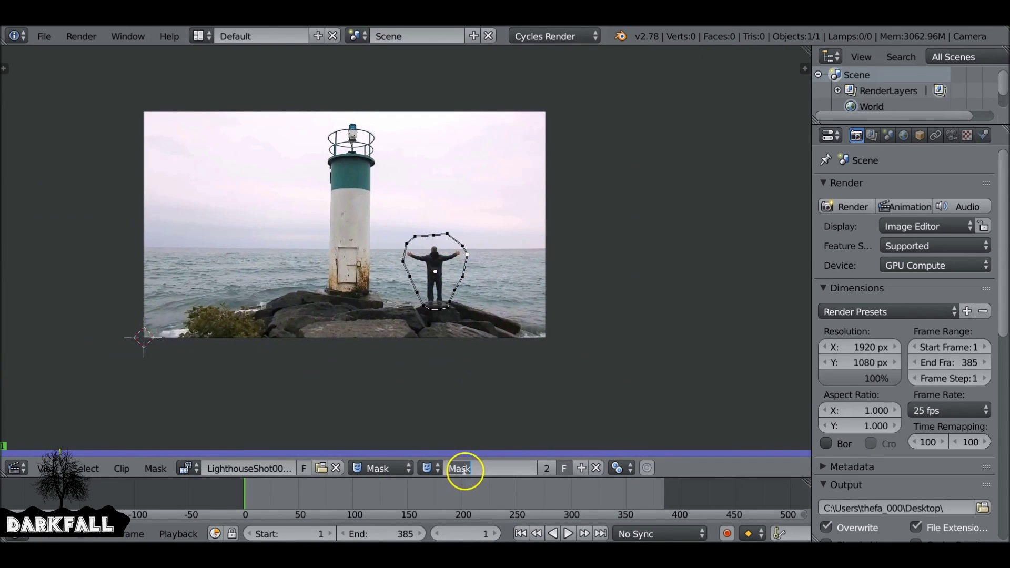
text(Man)
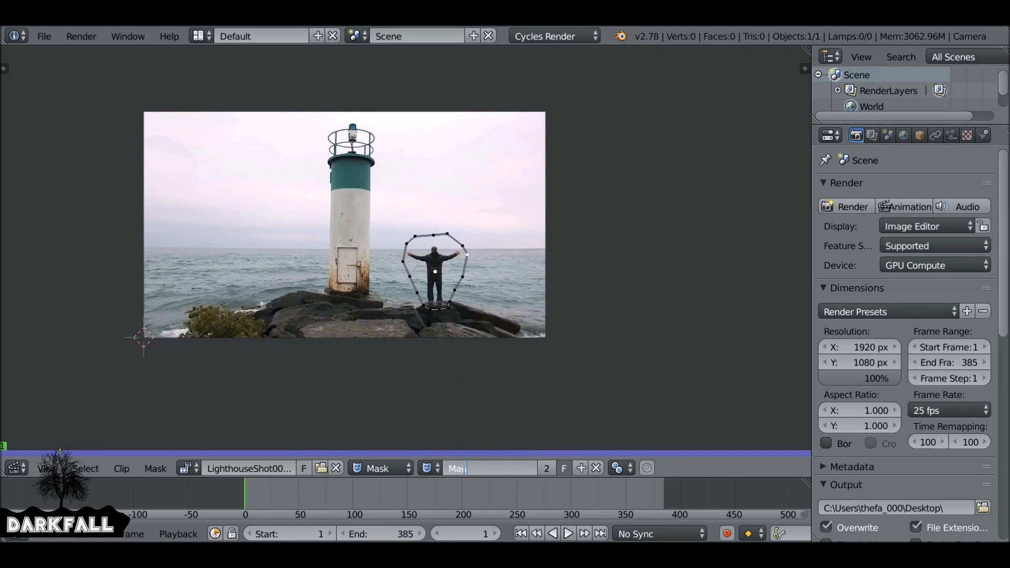
click(459, 461)
- Change the clip editor to the Node Editor, display the compositing nodes and enable Use Nodes
click(20, 465)
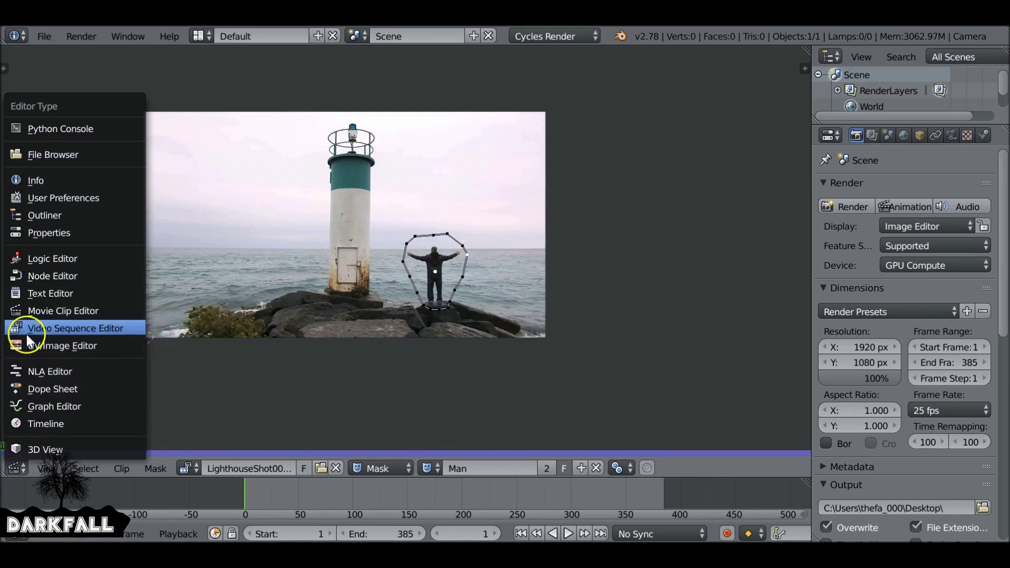
click(108, 278)
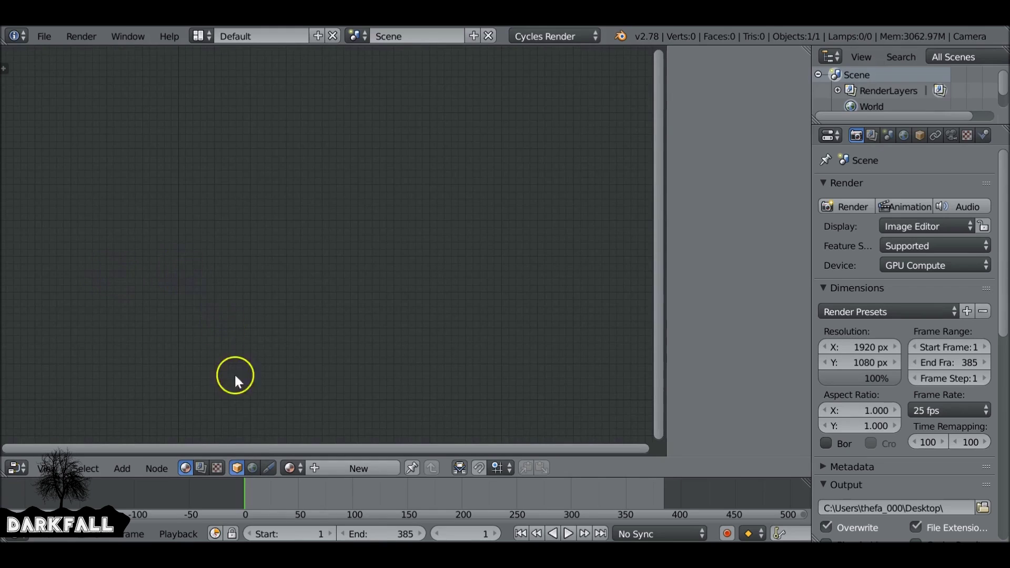
click(200, 470)
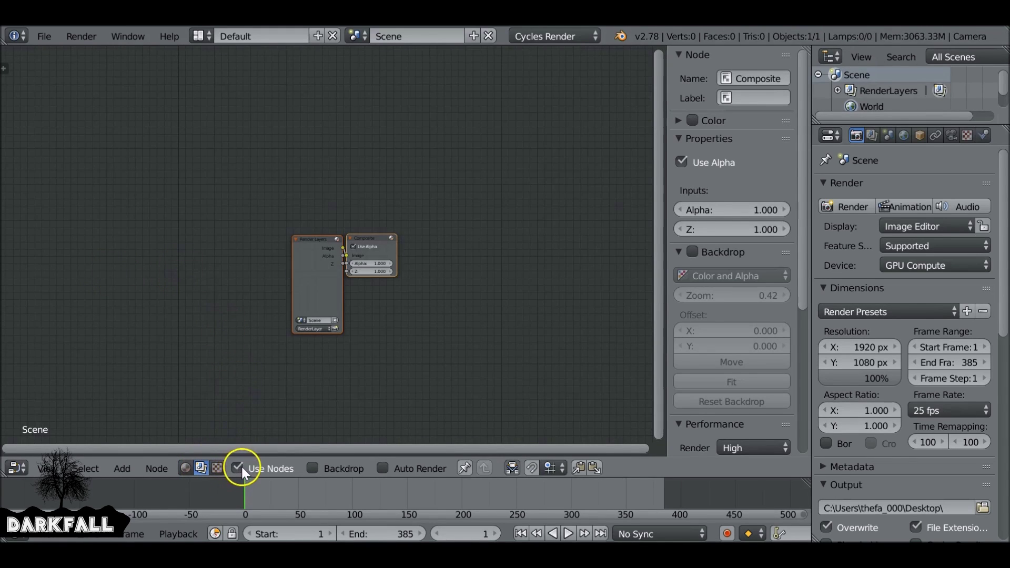
- Spread the Render Layers and Composite nodes apart and enable the Backdrop
mouse_move(306, 263)
mouse_down()
mouse_move(283, 255)
mouse_move(303, 248)
mouse_up()
click(367, 236)
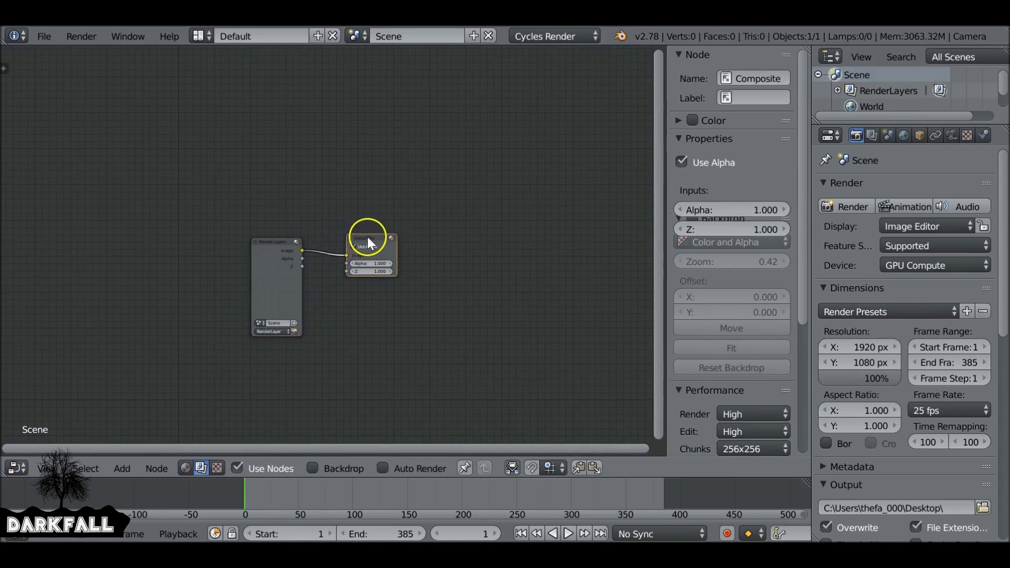
drag(367, 236, 374, 235)
click(312, 468)
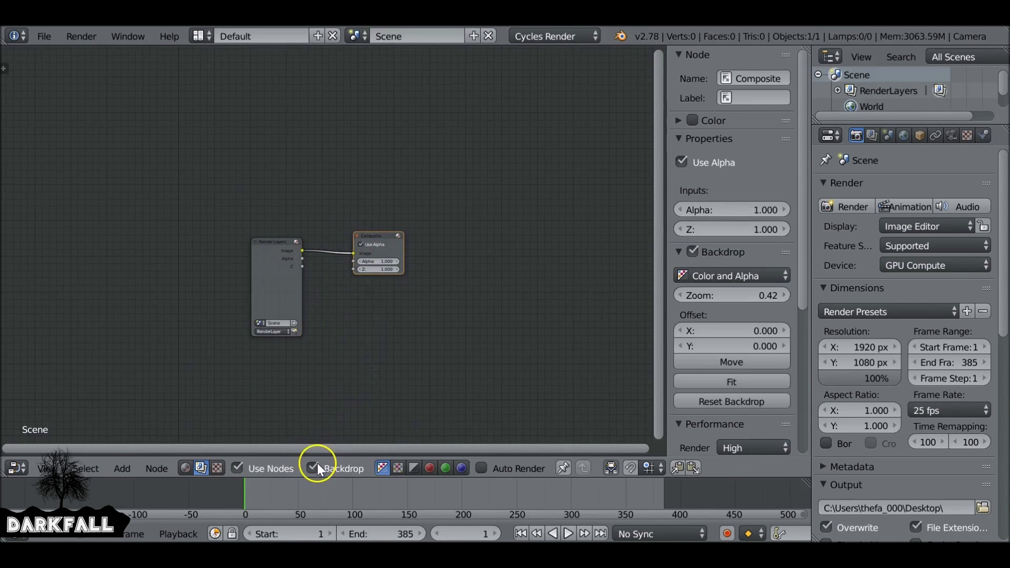
- Disconnect the Render Layers node from the Composite node and delete it
scroll(348, 341, up, 2)
scroll(356, 308, up, 1)
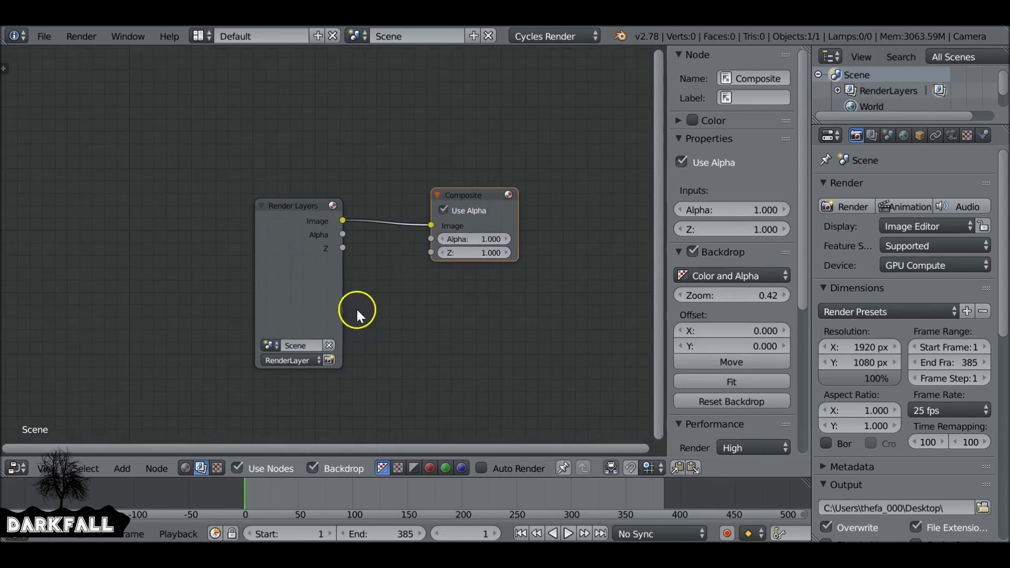
drag(431, 226, 438, 204)
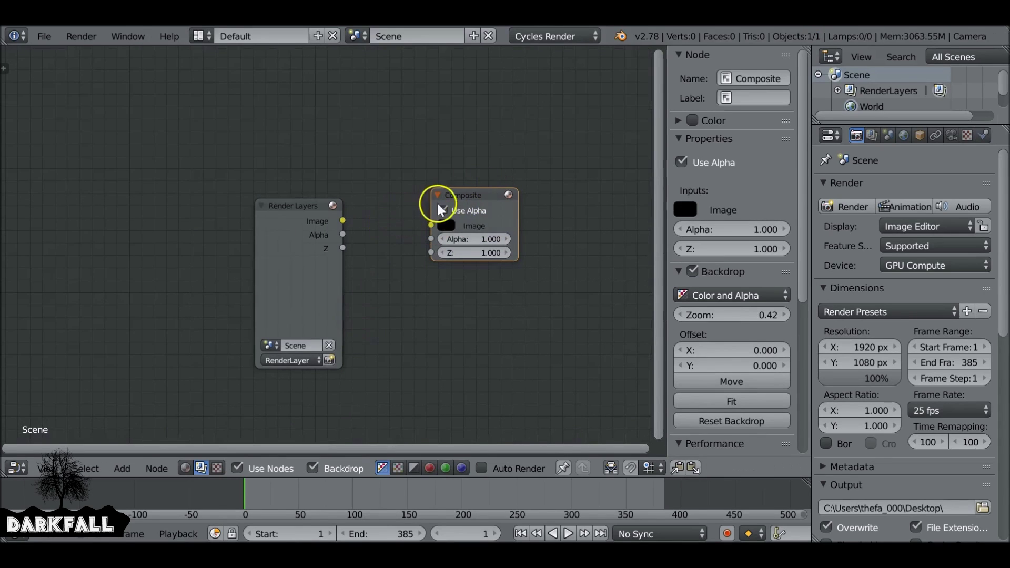
drag(316, 221, 204, 196)
key(x)
- Add a Movie Clip input node and connect its Image output to the Composite node's Image input
key(shift+a)
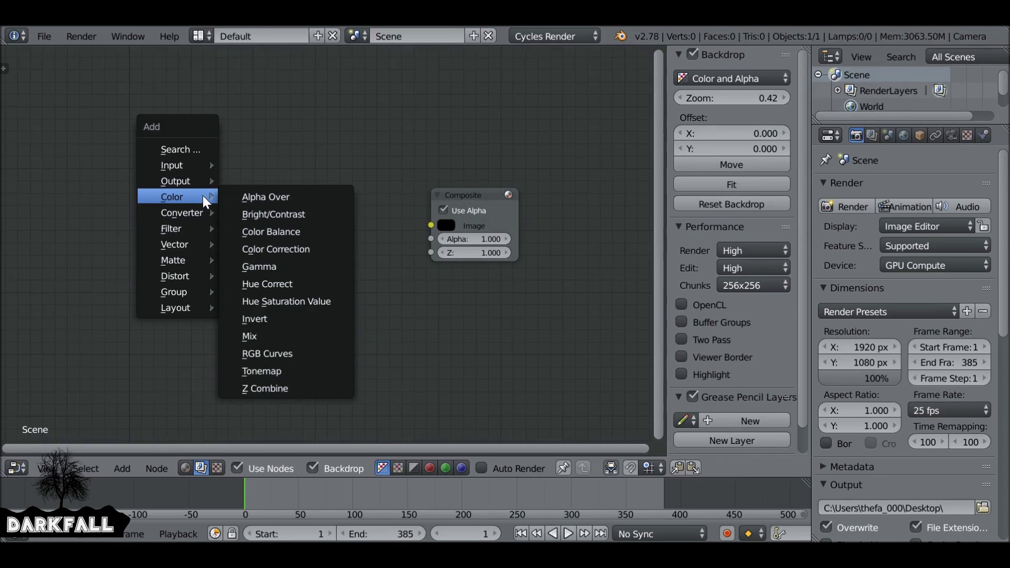
mouse_move(168, 166)
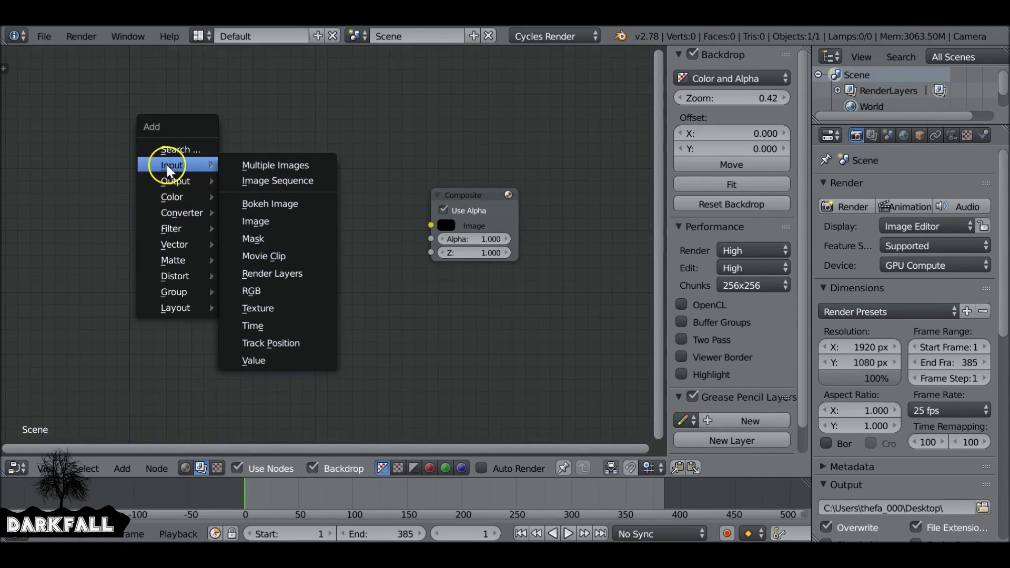
click(318, 257)
click(189, 191)
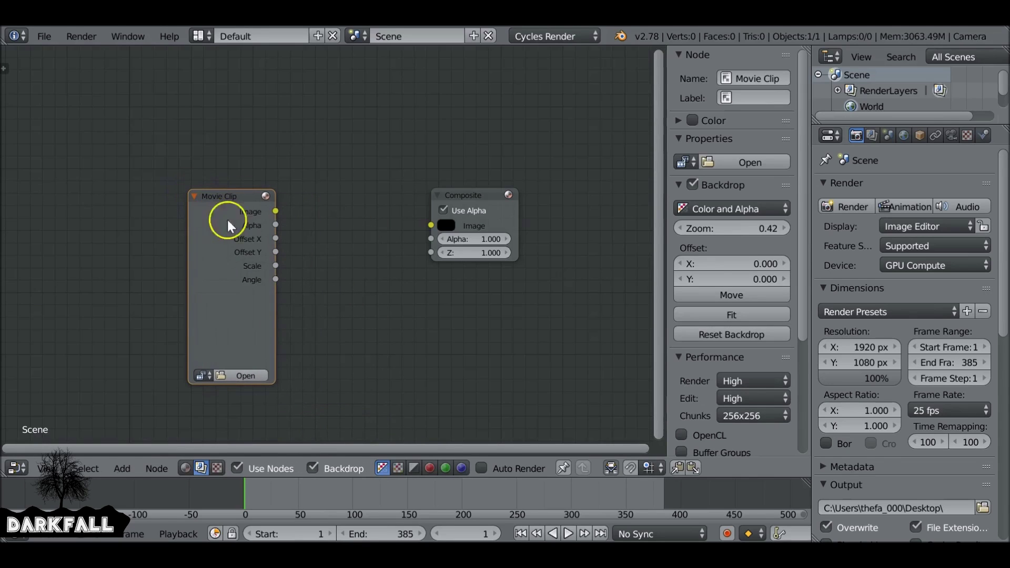
drag(275, 211, 430, 225)
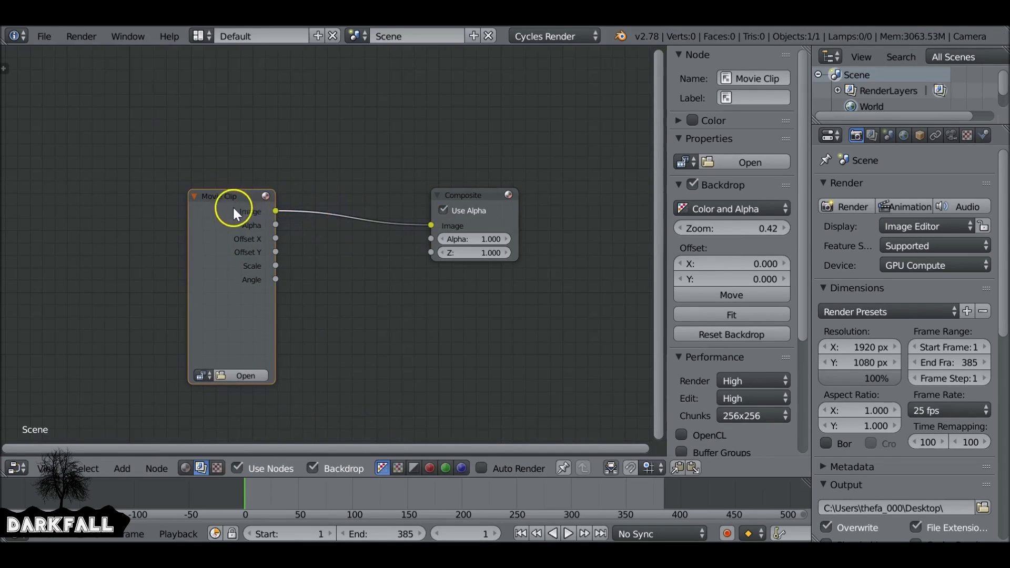
- Reposition the Movie Clip node and load LighthouseShot001.mp4 into it
drag(233, 206, 218, 185)
ctrl+scroll(309, 232, left, 3)
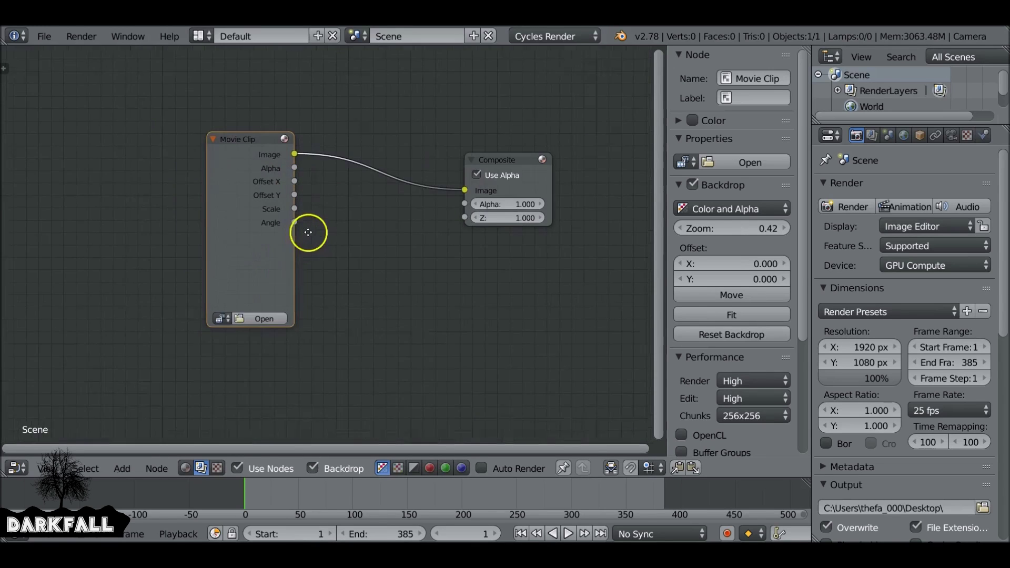
shift+scroll(295, 253, down, 3)
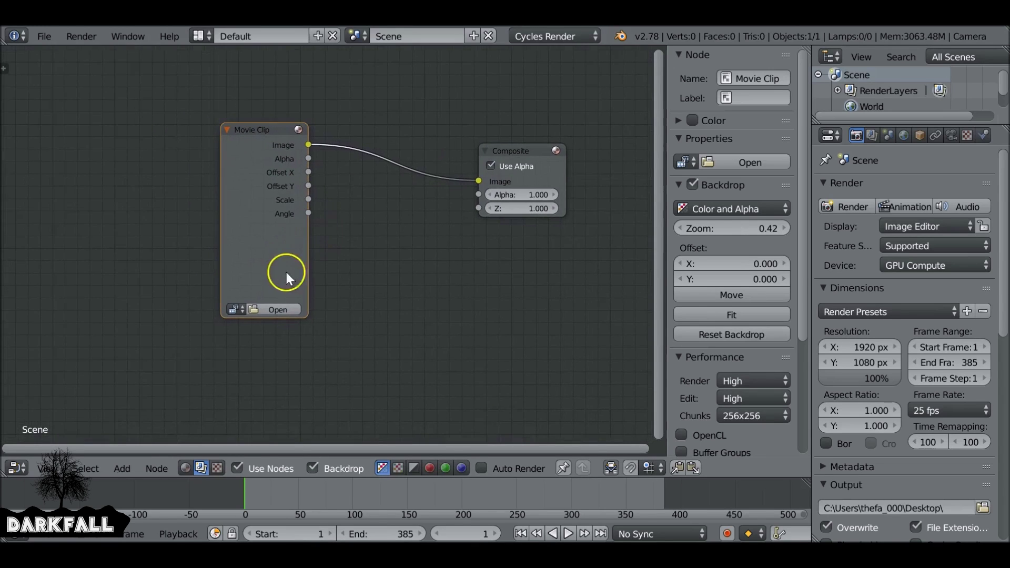
click(232, 309)
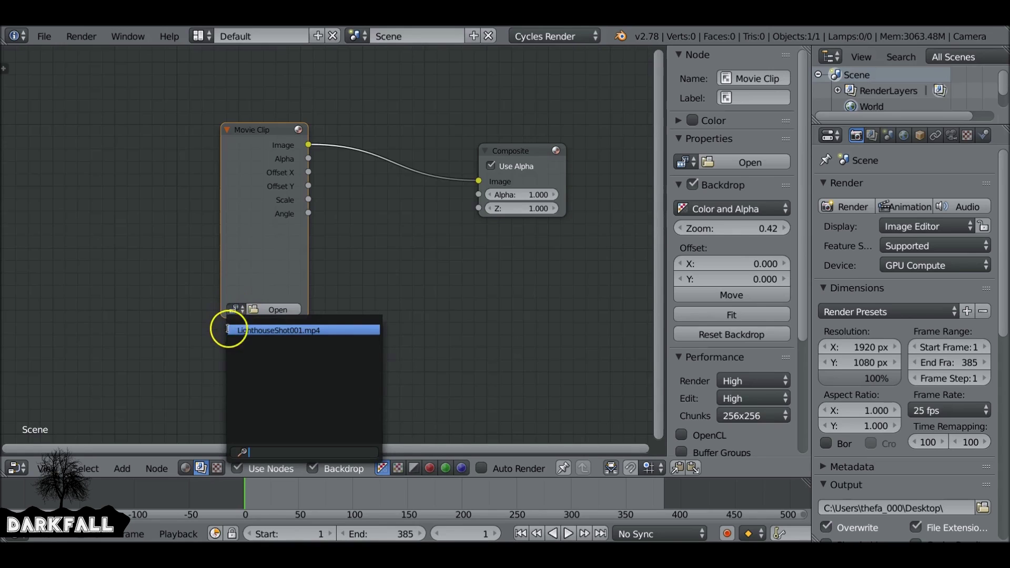
click(309, 330)
middle_drag(353, 255, 294, 332)
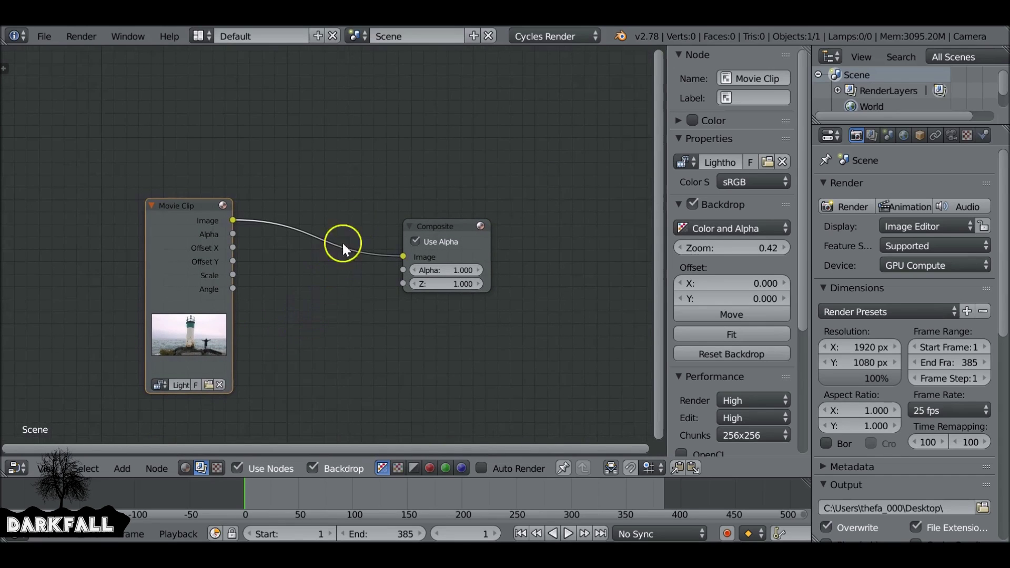
key(shift+a)
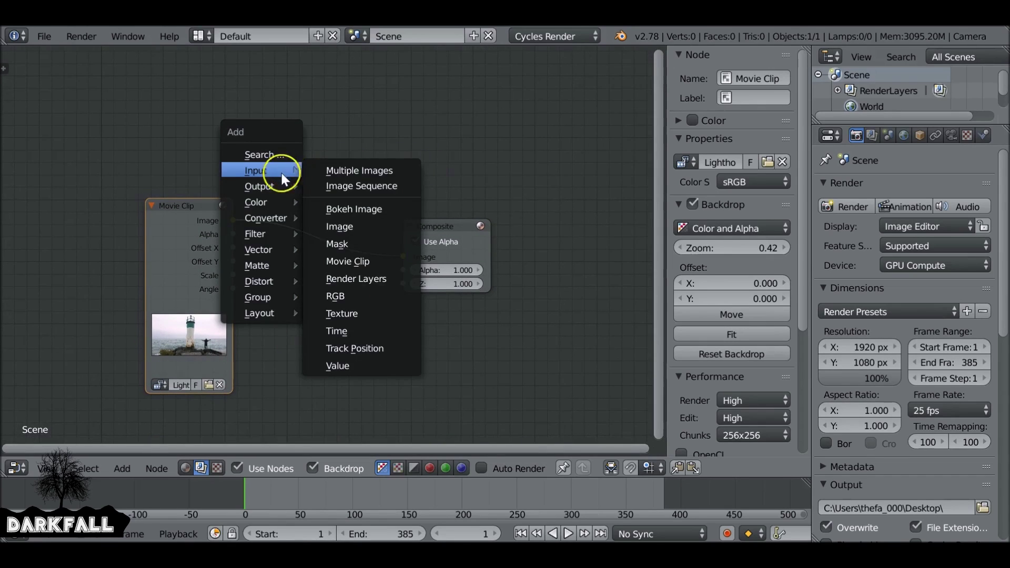
mouse_move(264, 185)
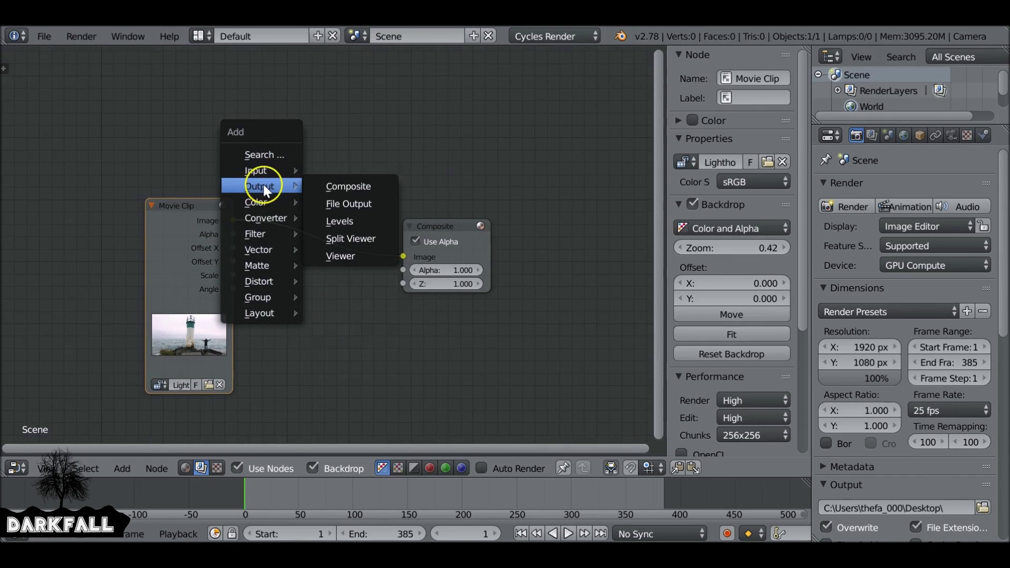
click(337, 255)
click(387, 116)
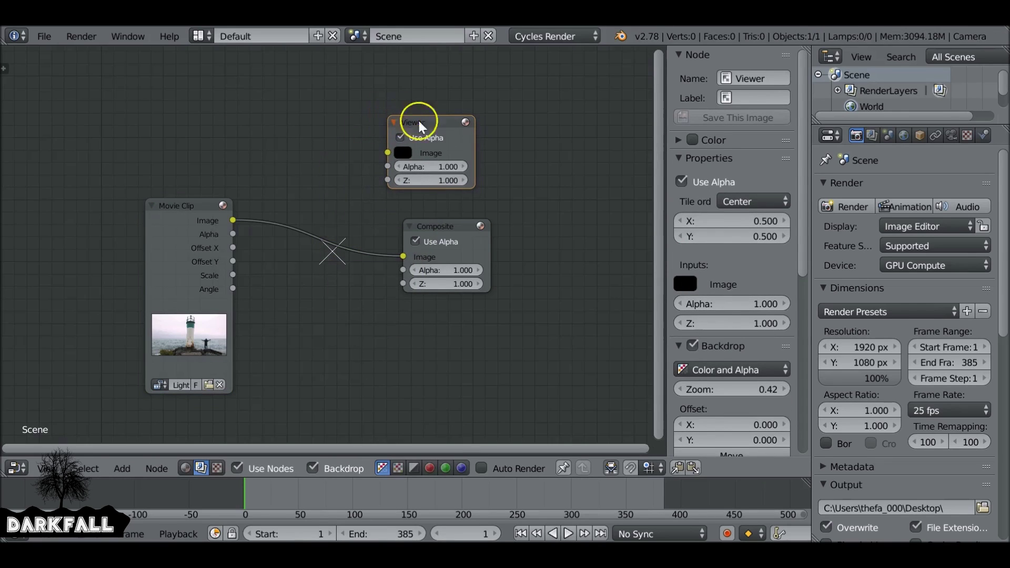
key(x)
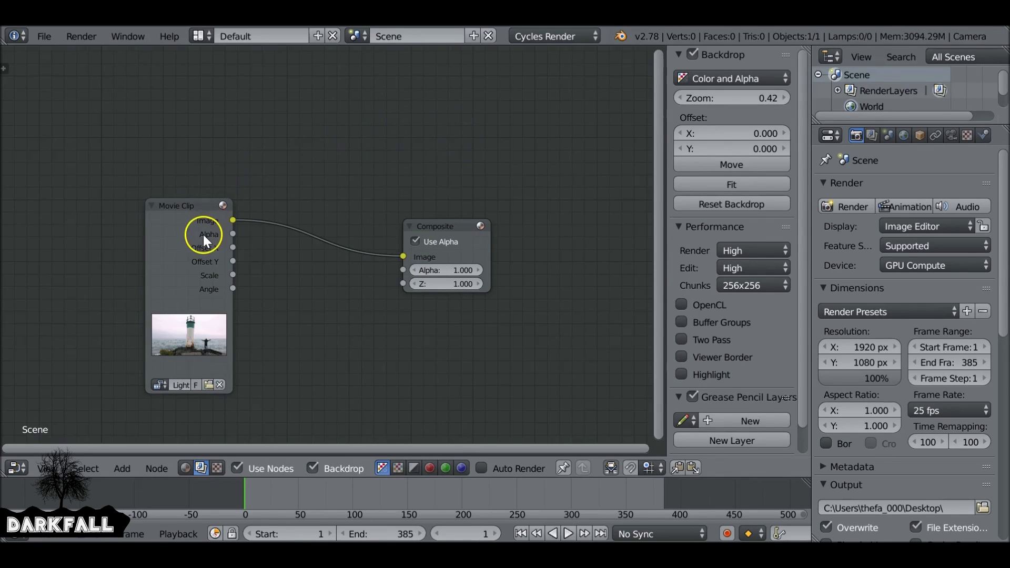
- Preview the Movie Clip node's image in the backdrop through a new, automatically linked Viewer node
ctrl+shift+click(198, 215)
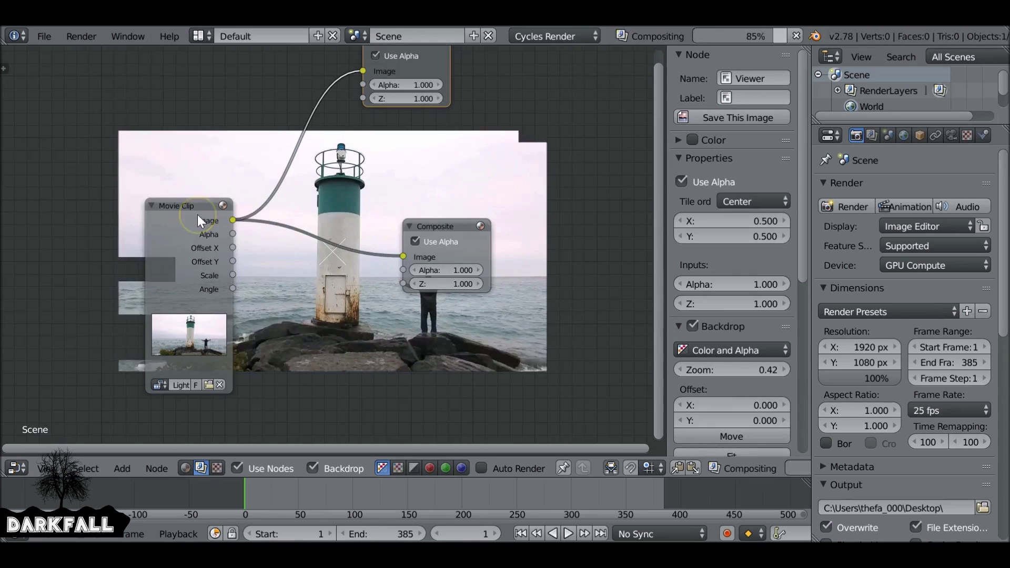
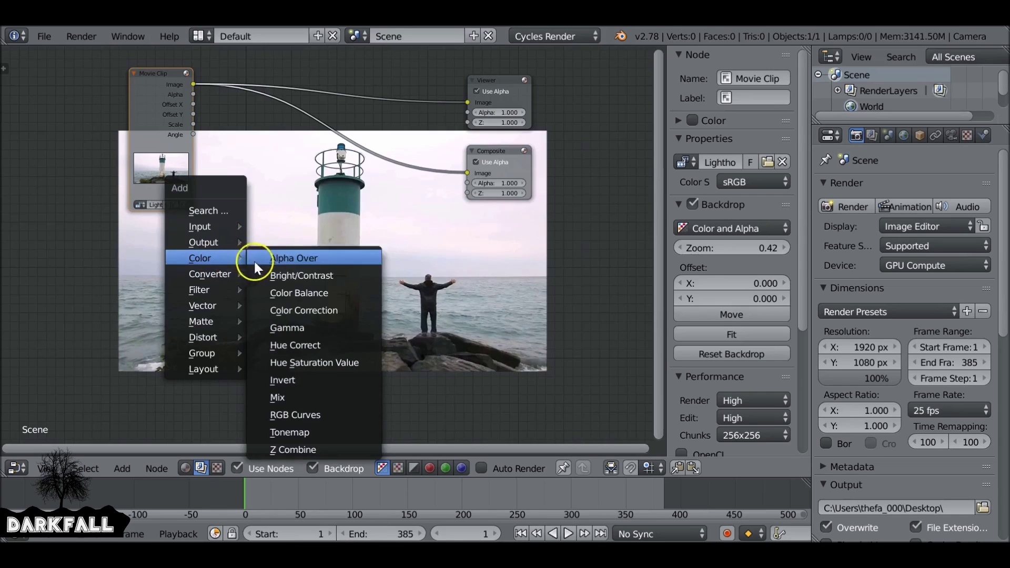
- Insert a Mix node on the link between Movie Clip and Composite, and feed its output to the Viewer as well
click(285, 397)
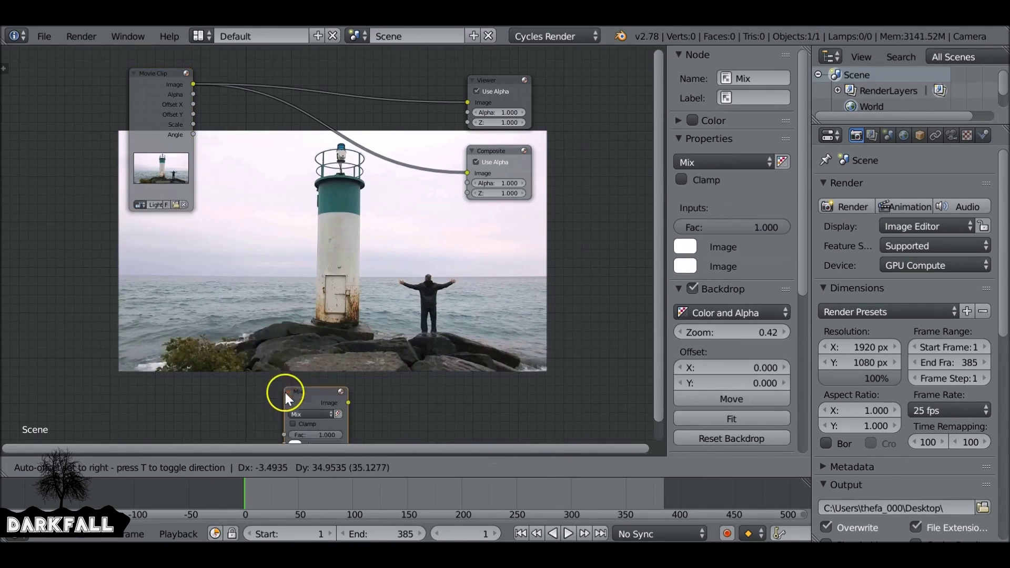
click(323, 122)
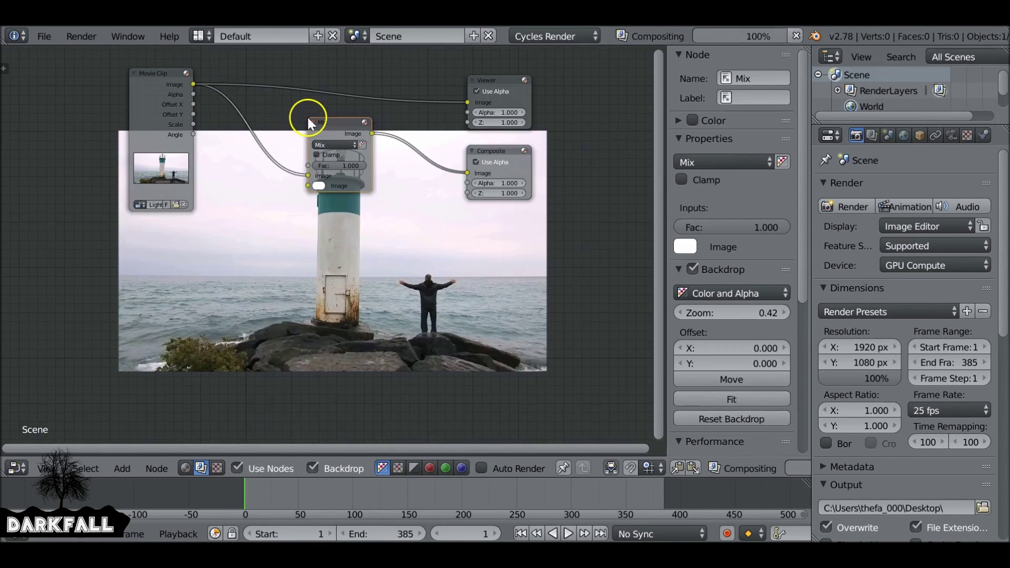
drag(373, 132, 468, 102)
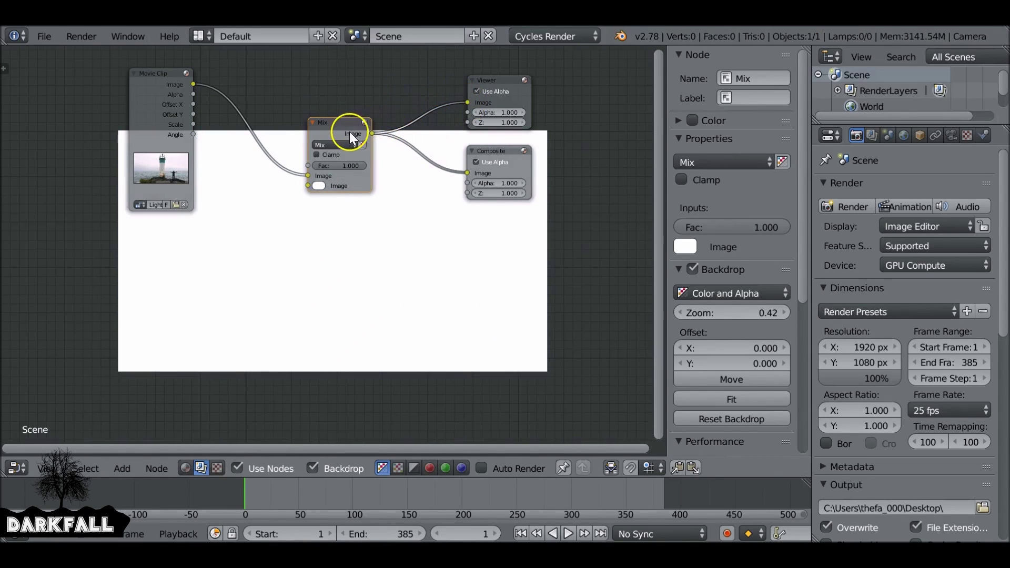
- Space out the Movie Clip and Mix nodes and connect the clip's Image output to the Mix node's second Image input
drag(153, 96, 75, 113)
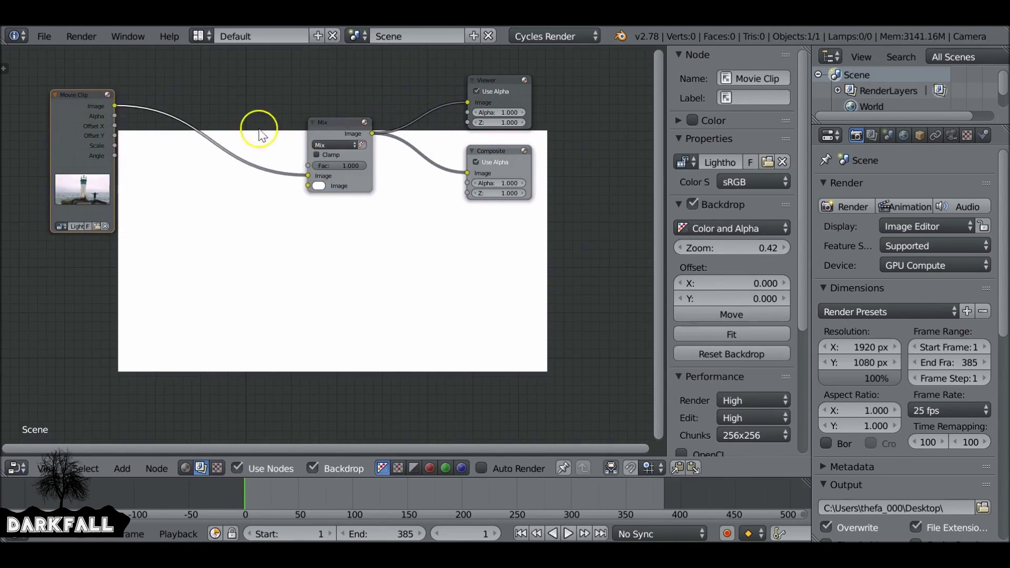
drag(351, 124, 311, 128)
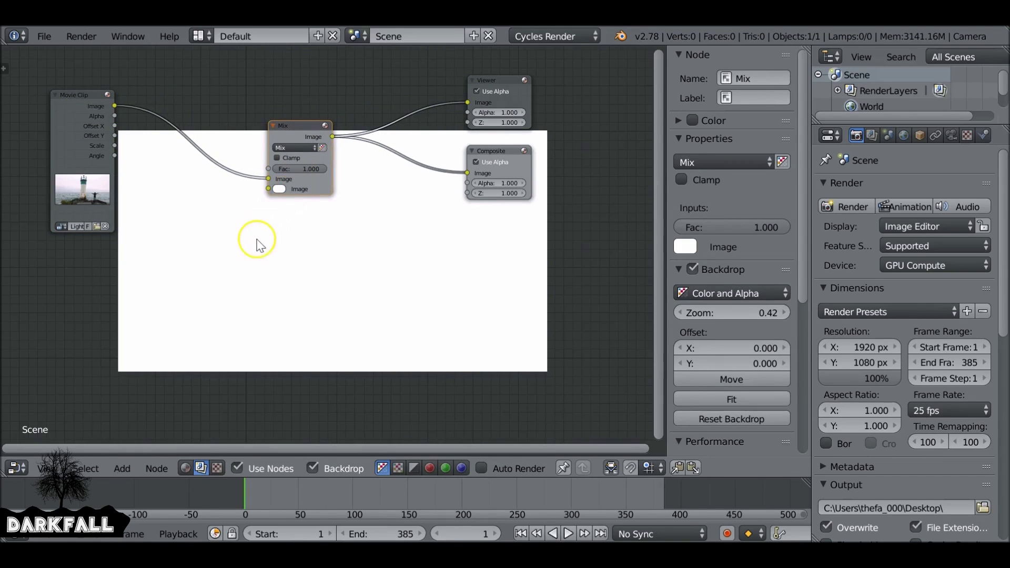
drag(114, 107, 273, 194)
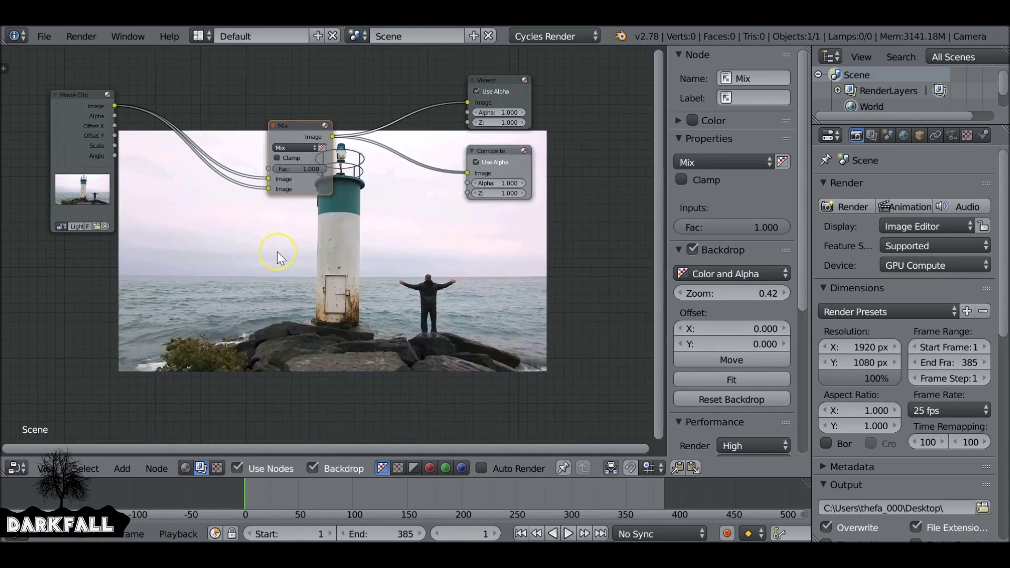
- Add a Mask input node above the Movie Clip node
scroll(277, 252, up, 2)
middle_drag(287, 261, 318, 299)
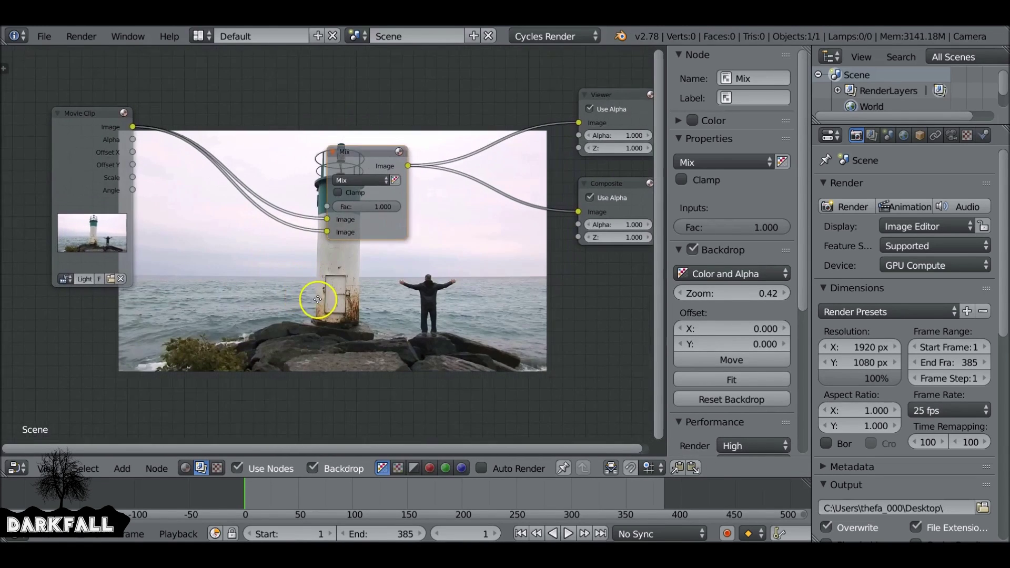
key(shift+a)
mouse_move(191, 194)
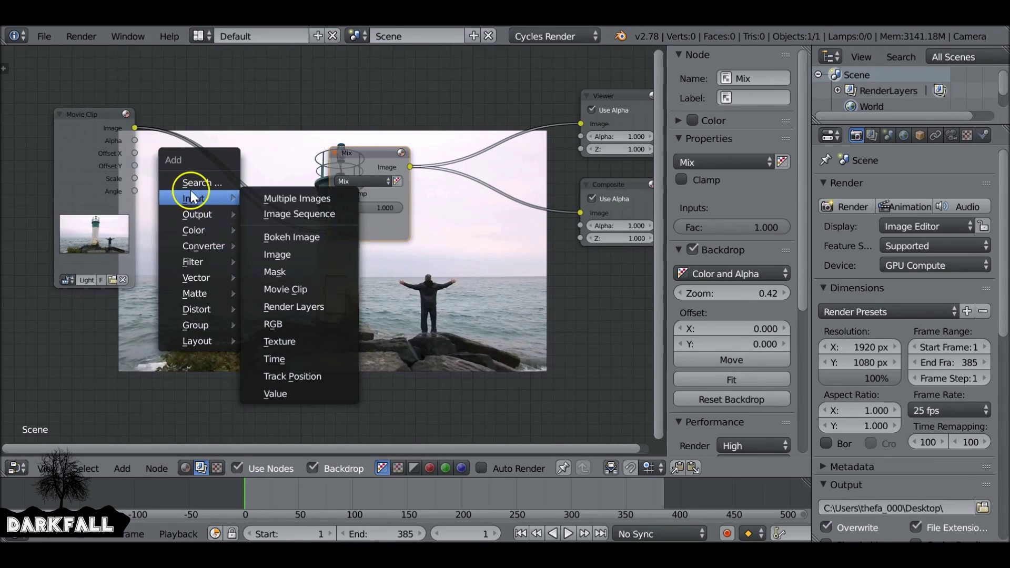
click(303, 271)
click(158, 50)
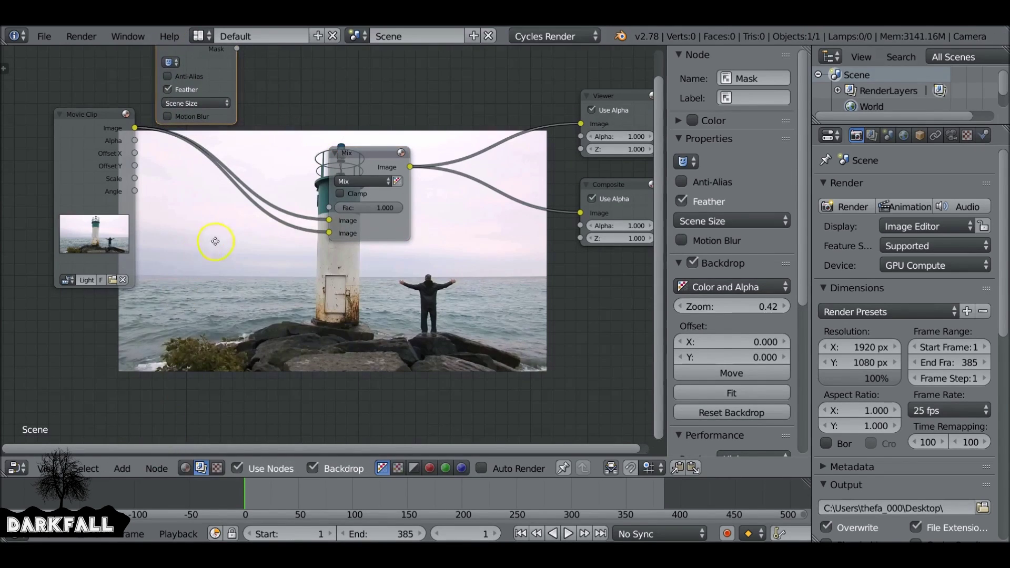
- Assign the Man mask to the Mask node and connect its Mask output to the Mix node's Fac input
scroll(212, 234, up, 1)
middle_drag(212, 235, 247, 371)
drag(167, 143, 152, 119)
click(151, 148)
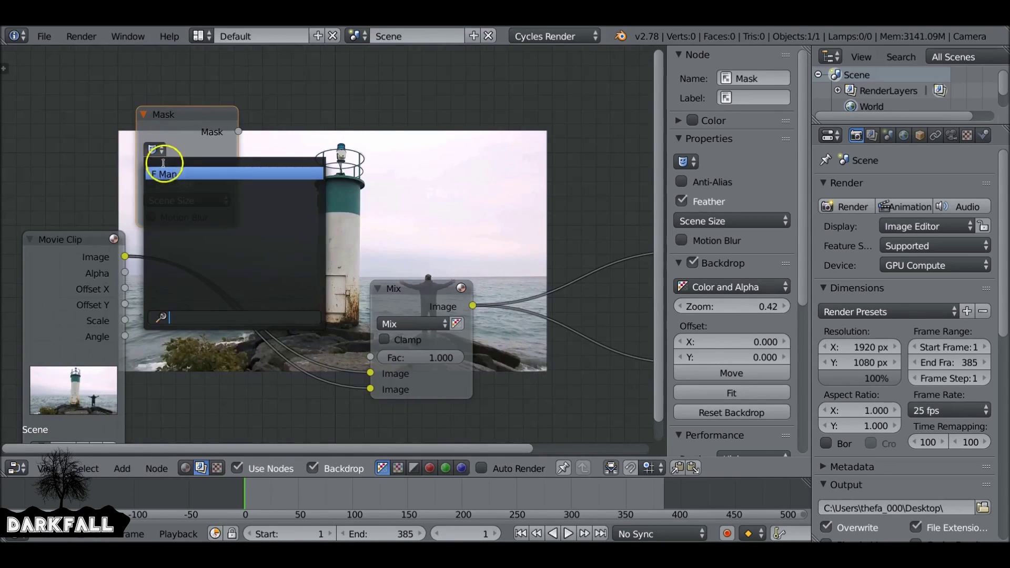
click(192, 164)
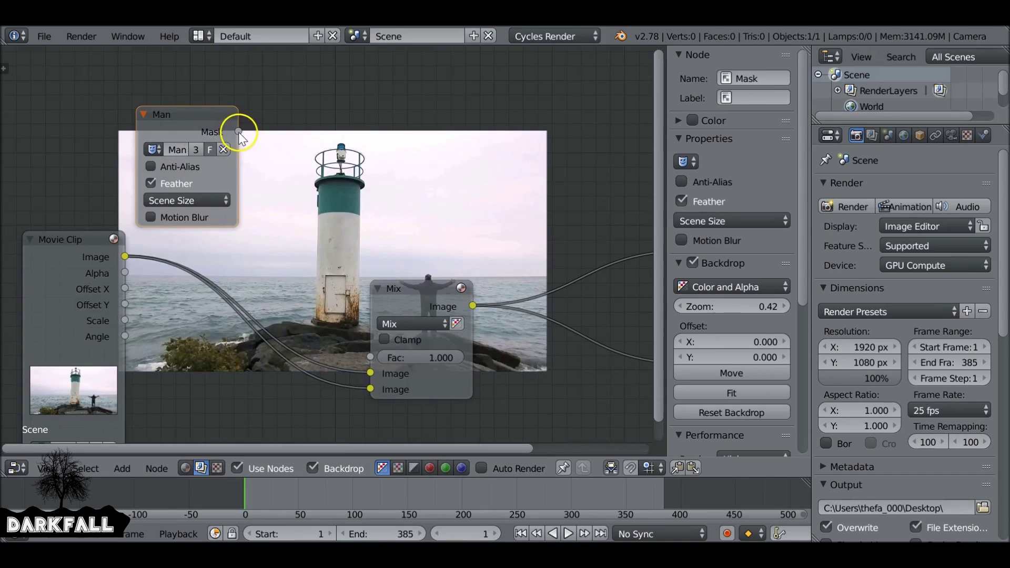
drag(239, 131, 371, 350)
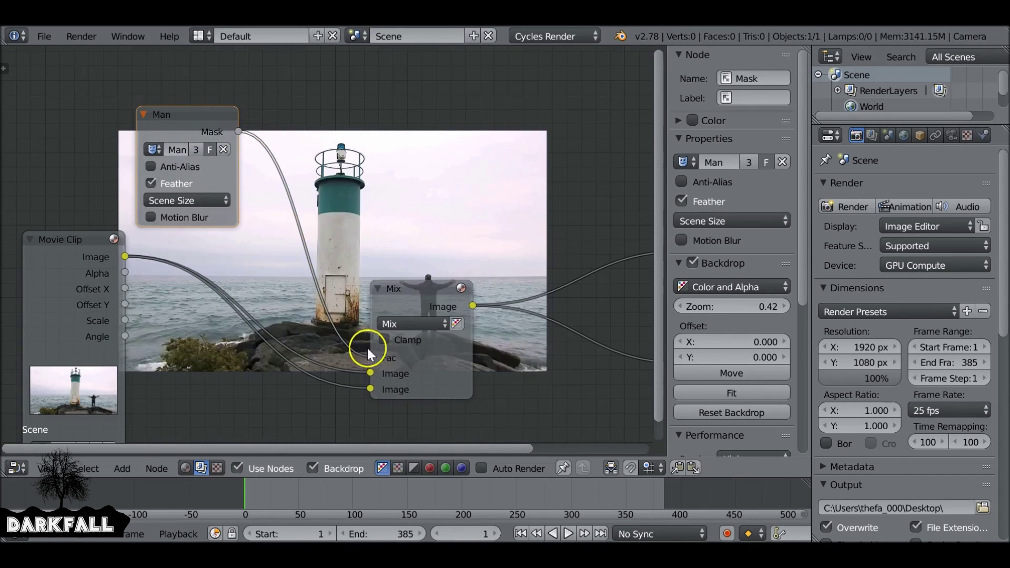
- Spread out the Movie Clip and Mix nodes and insert a Translate node on the link to the Mix node's second Image input
middle_drag(368, 349, 278, 179)
scroll(404, 275, down, 2)
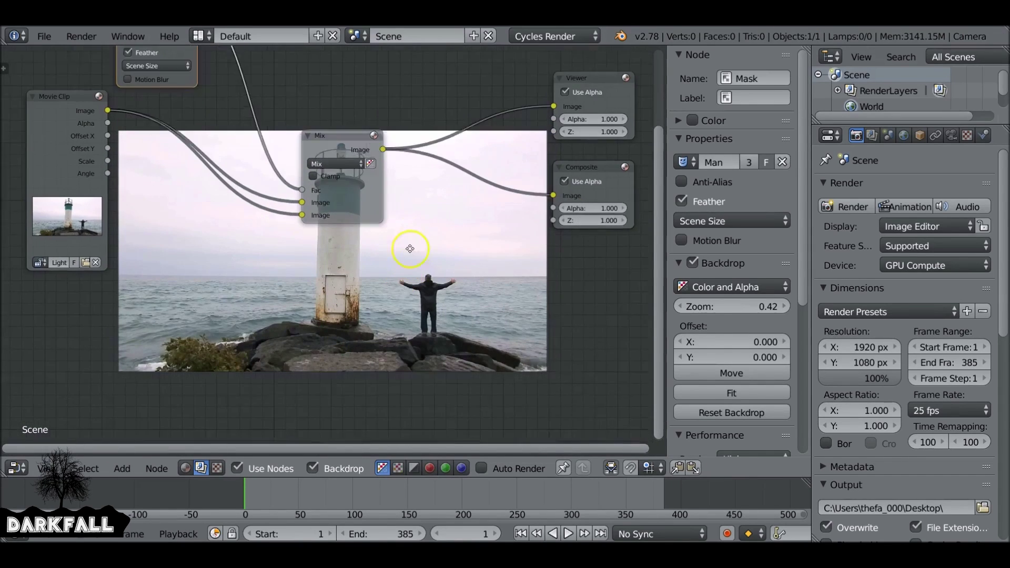
drag(63, 93, 53, 140)
click(354, 123)
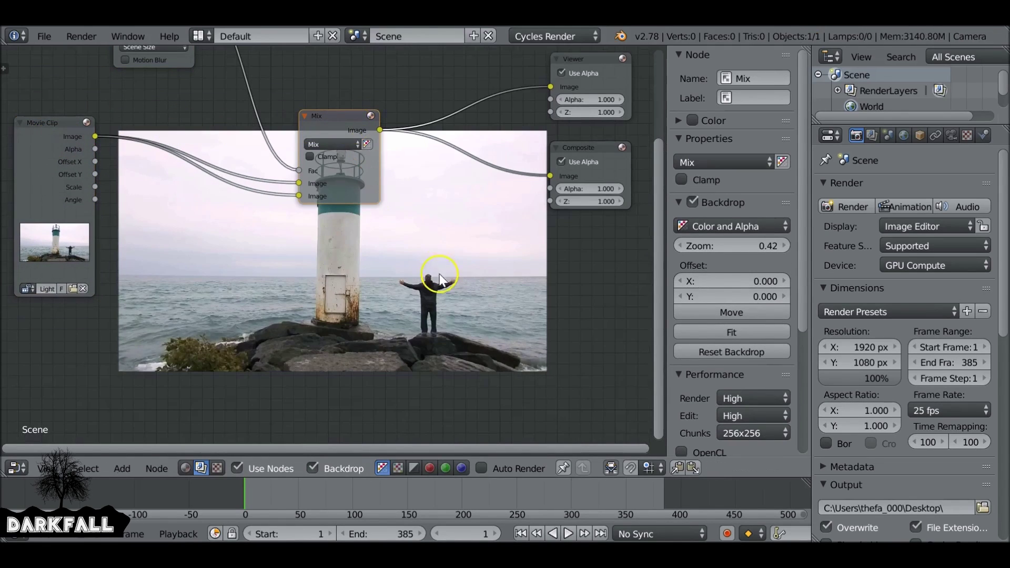
key(shift+a)
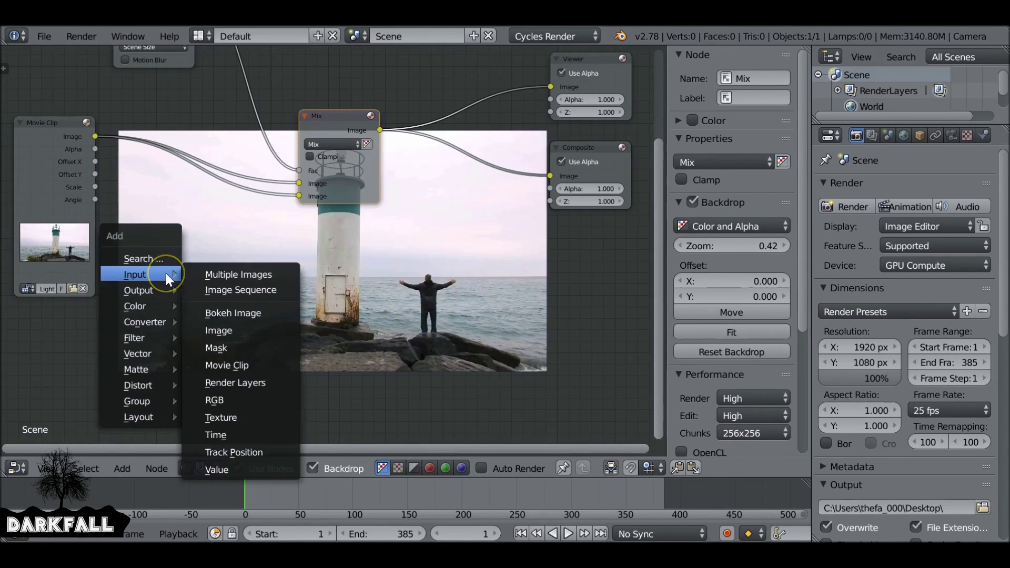
mouse_move(150, 386)
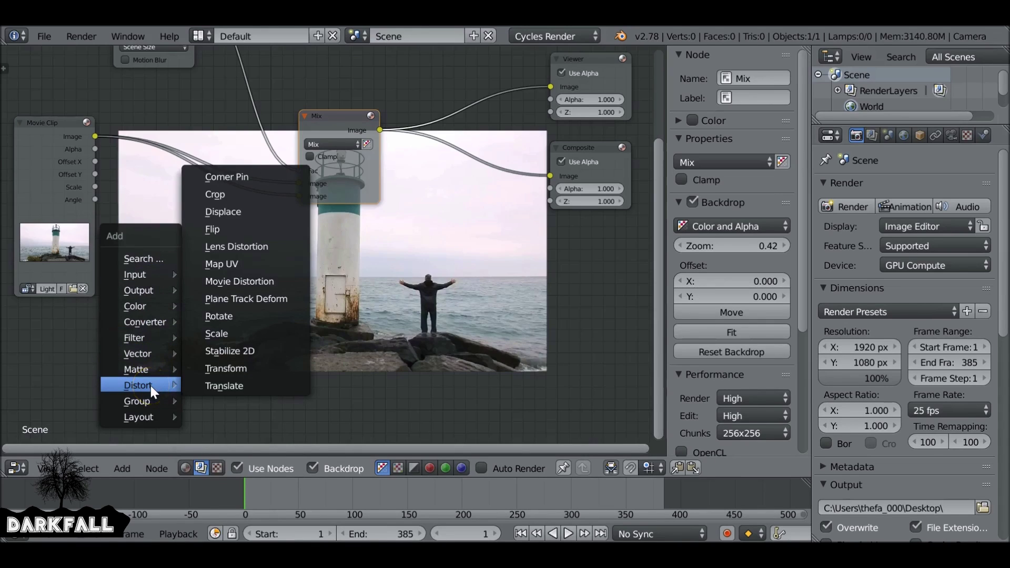
click(254, 386)
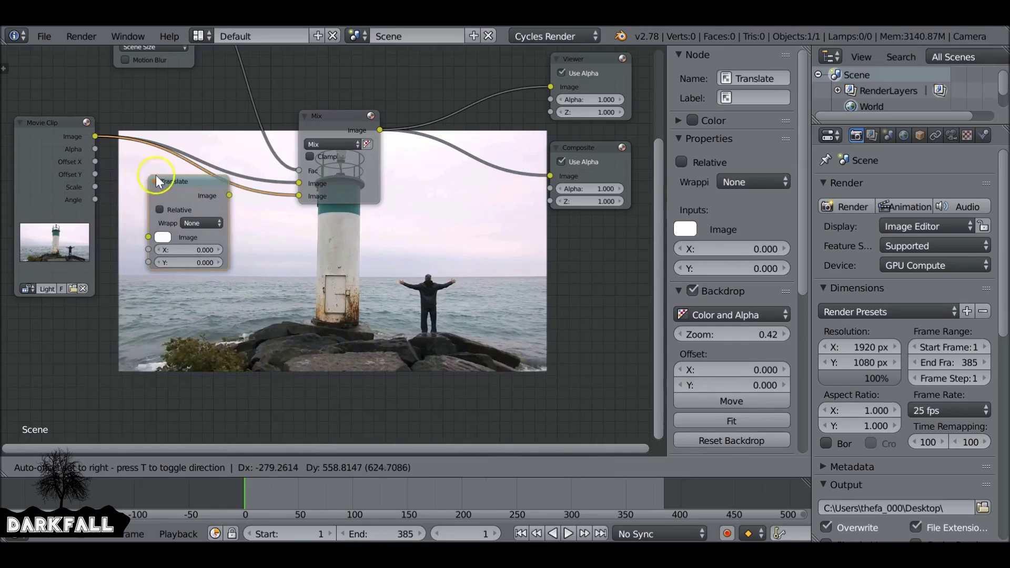
click(204, 186)
drag(204, 191, 204, 198)
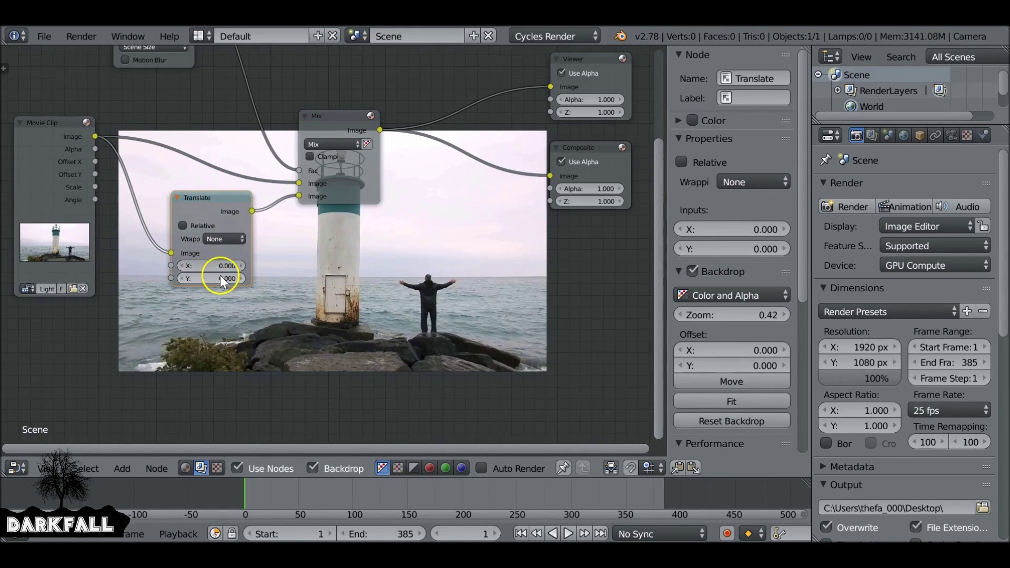
- Set the Translate node's X offset to about -338.4 so that clean background covers the man
scroll(220, 283, up, 2)
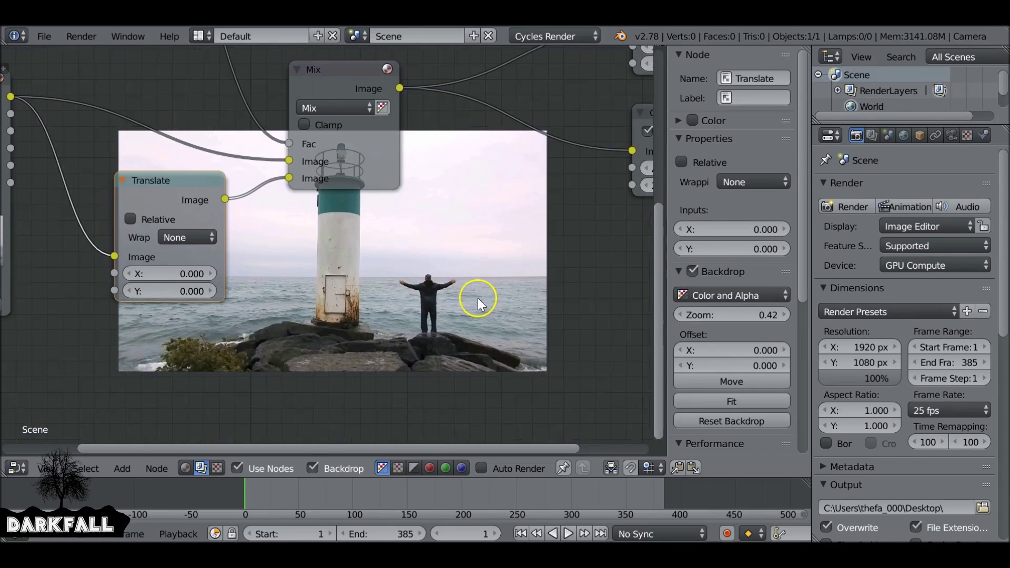
drag(185, 273, 778, 252)
click(185, 274)
text(-107)
key(Return)
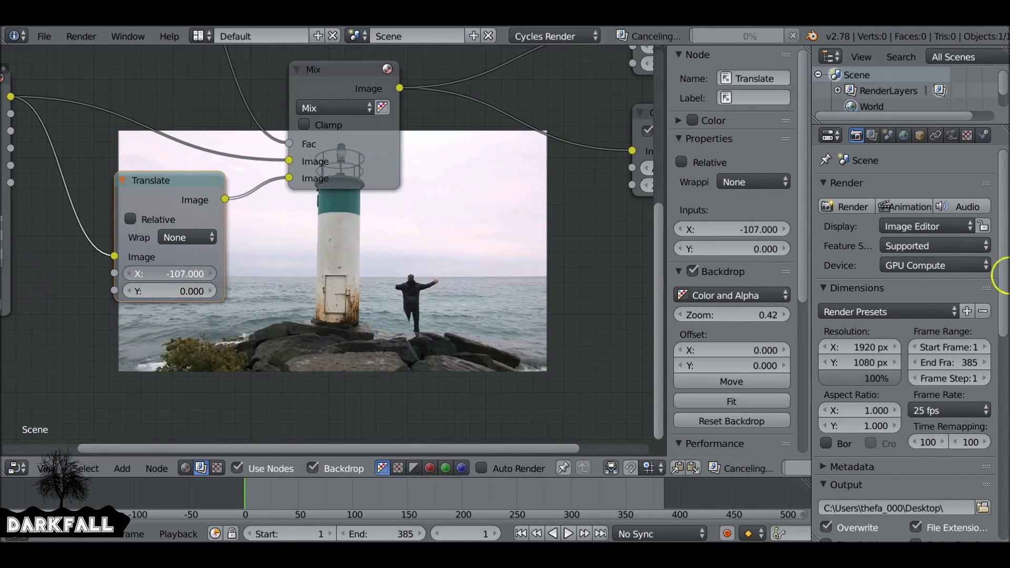
drag(1003, 277, 907, 271)
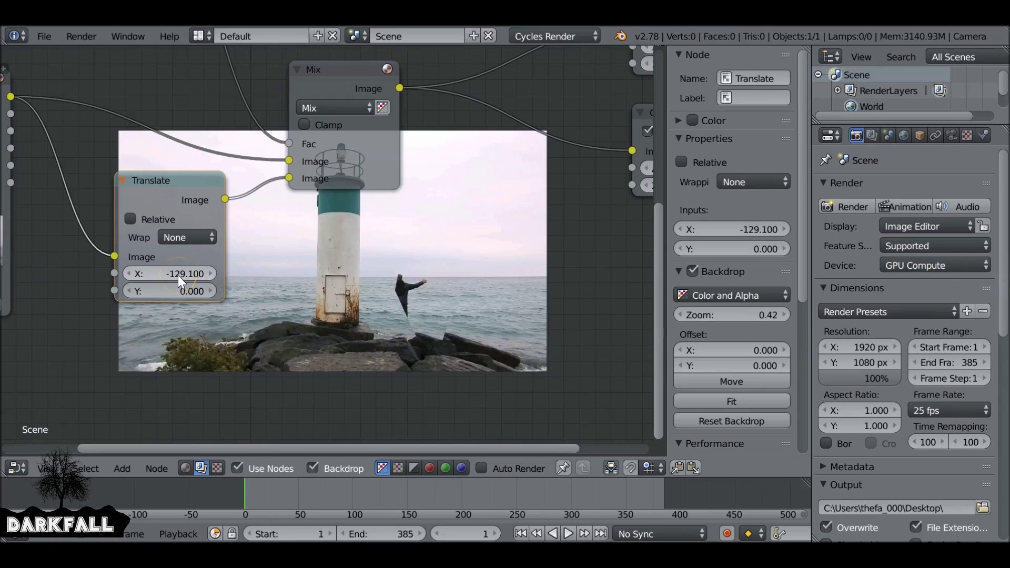
drag(190, 274, 695, 198)
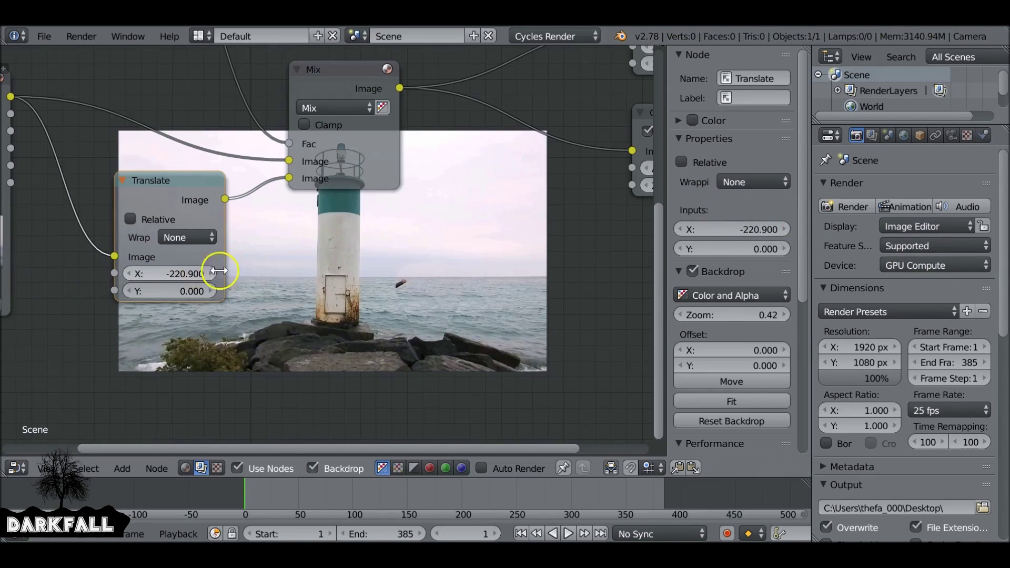
drag(183, 275, 859, 219)
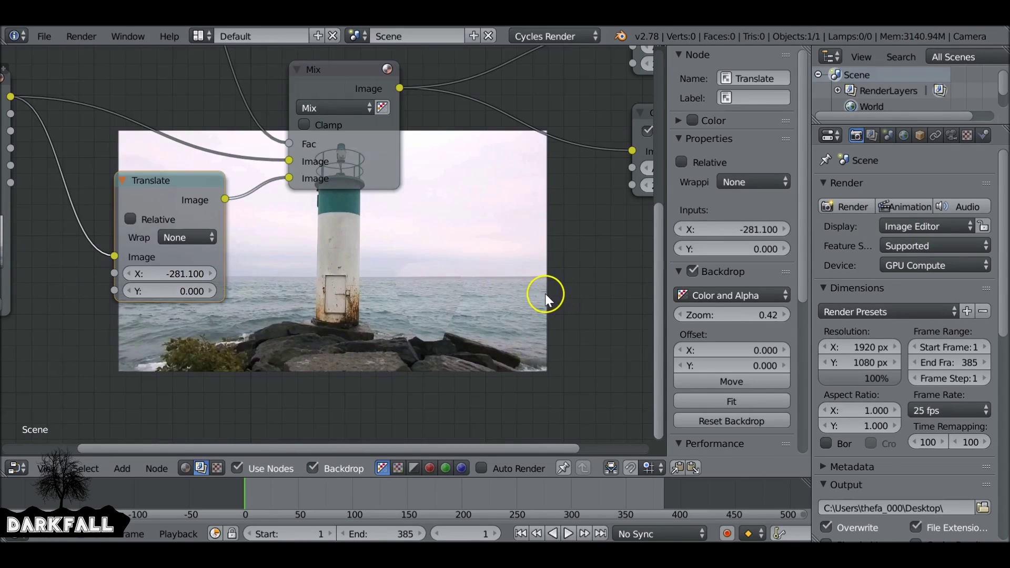
drag(193, 273, 388, 266)
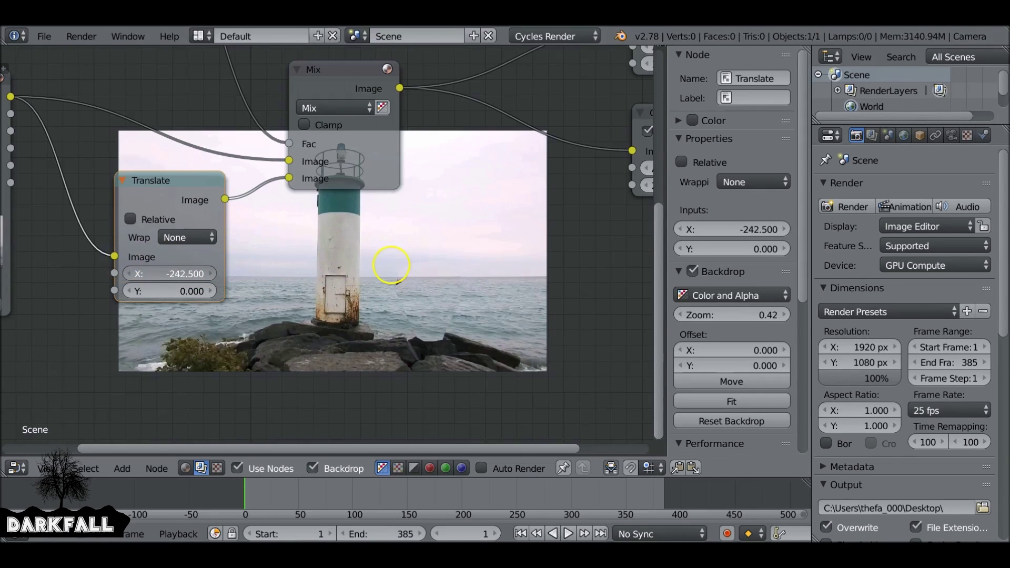
drag(961, 210, 279, 273)
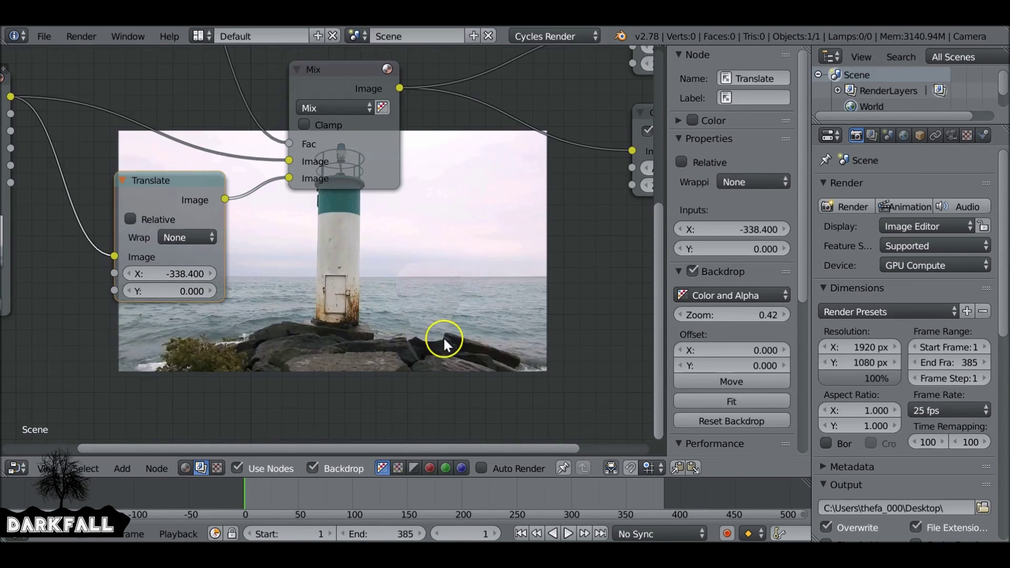
- Move the Man mask node away from the Mix node and insert a Blur node on the link between them
key(Home)
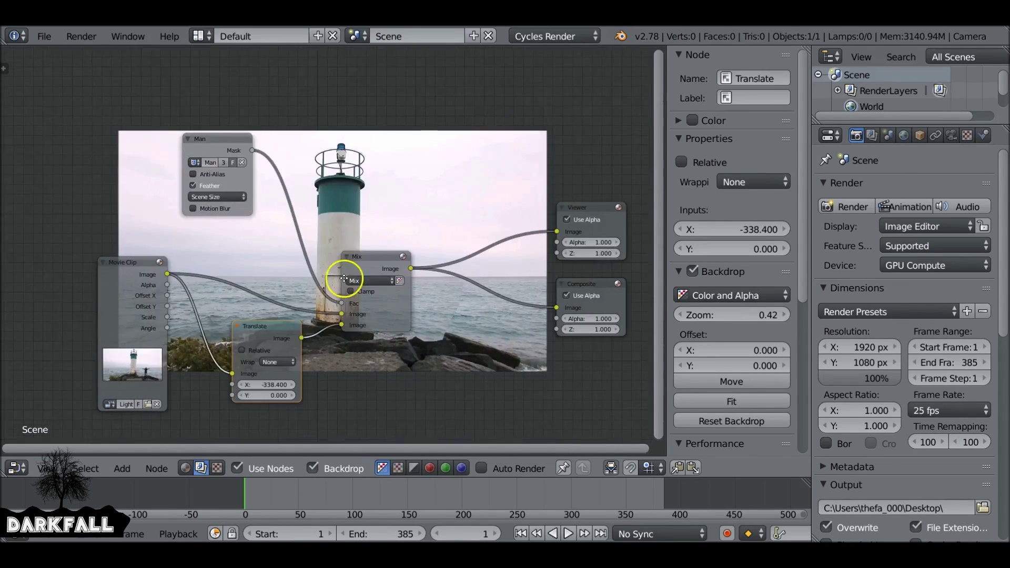
drag(217, 147, 140, 129)
key(shift+a)
mouse_move(254, 163)
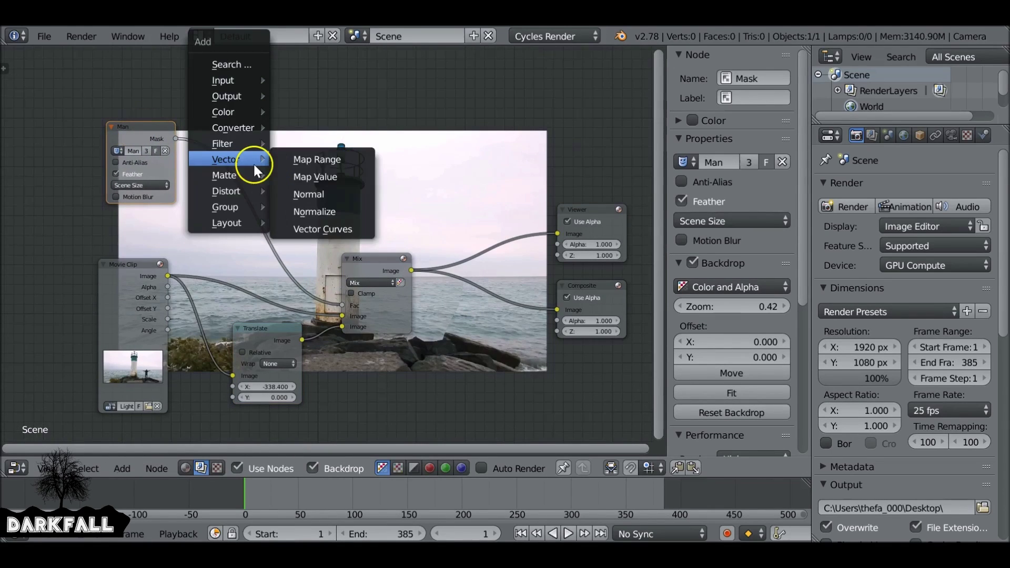
mouse_move(217, 132)
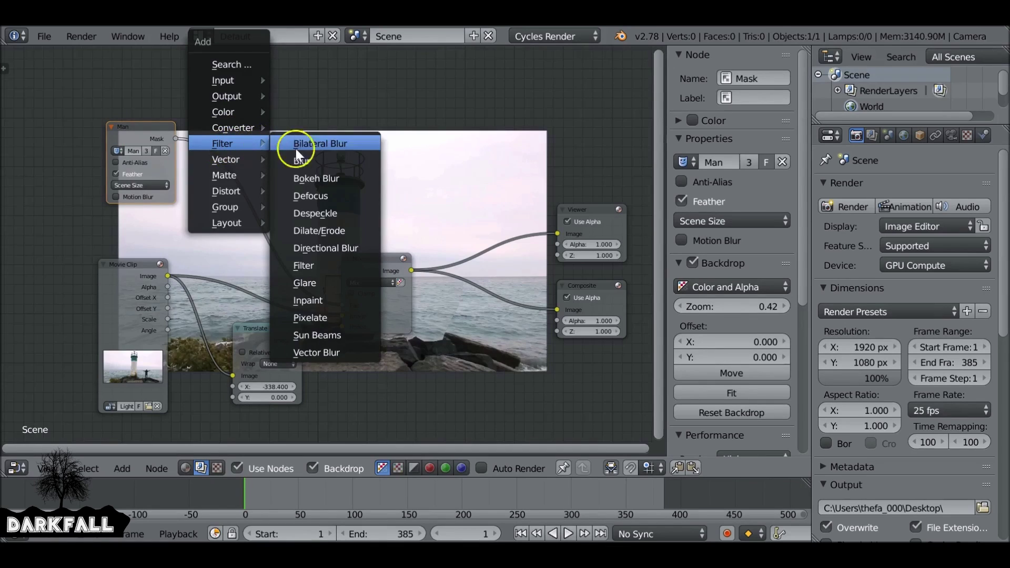
click(312, 160)
click(241, 128)
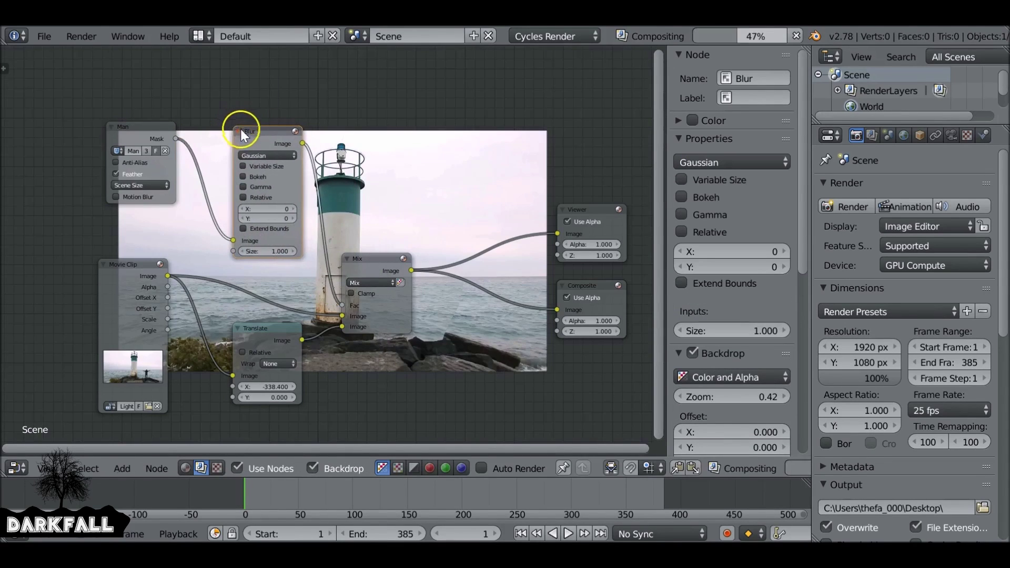
- Enlarge the backdrop to a zoom of 0.82 and offset it to X -140 and Y -16
middle_drag(305, 158, 274, 111)
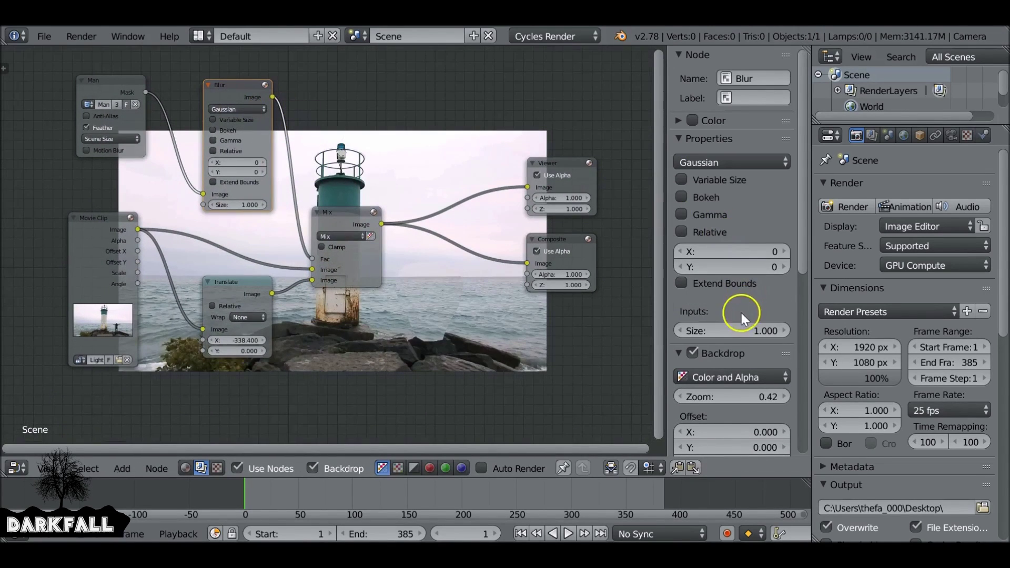
click(731, 330)
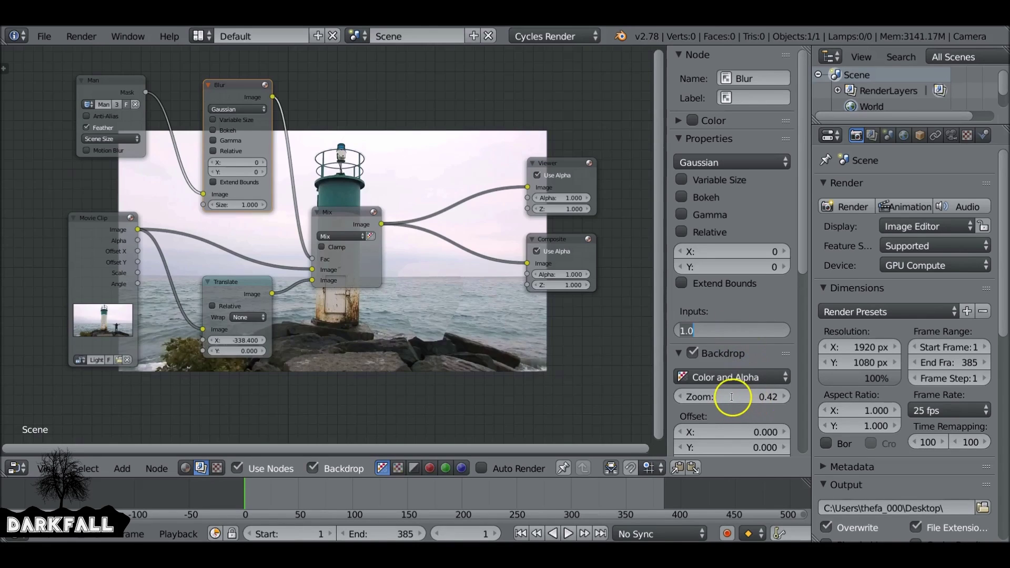
key(Return)
ctrl+scroll(734, 399, up, 4)
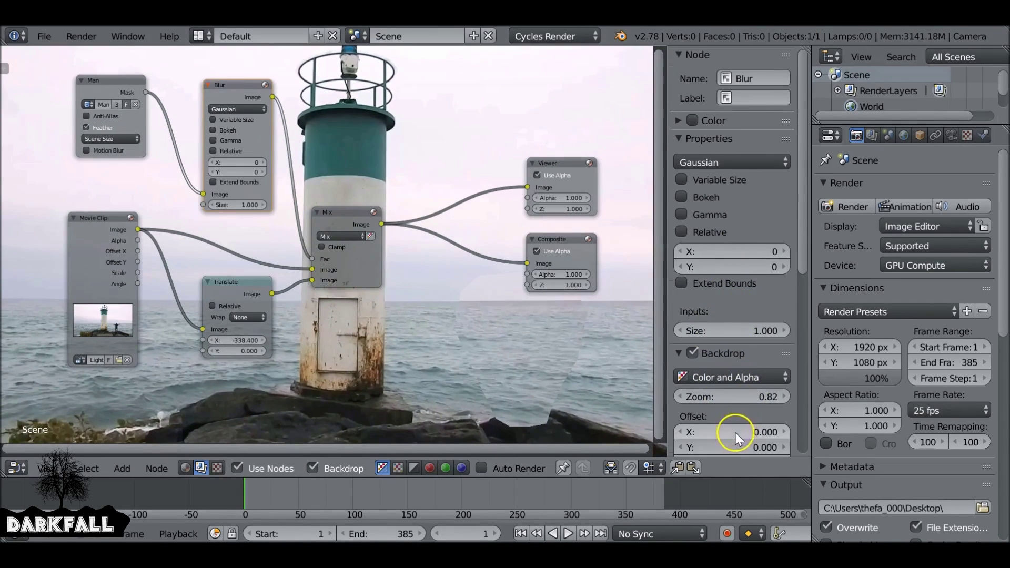
scroll(736, 434, down, 5)
click(756, 336)
click(680, 342)
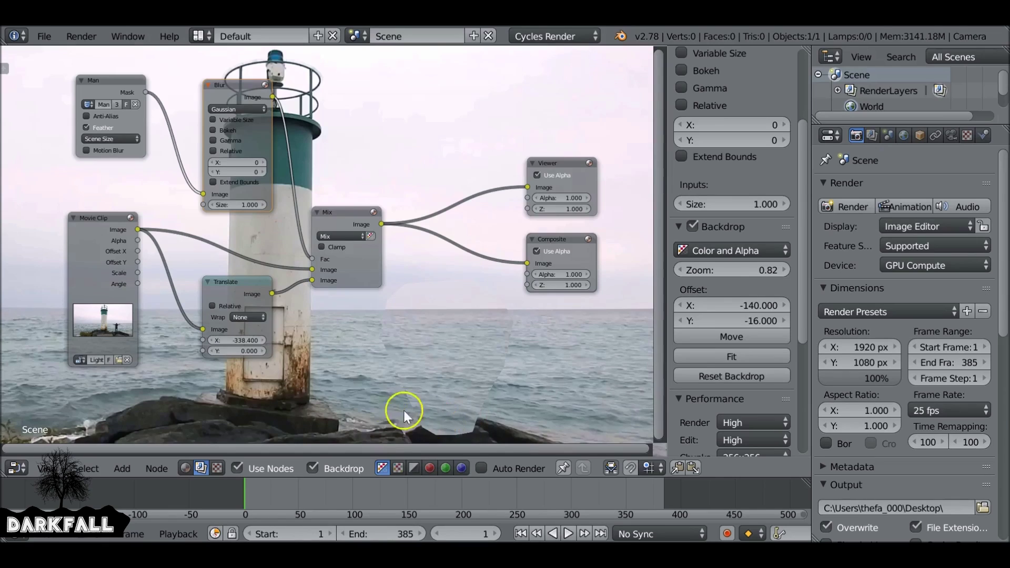
- Set the Blur node's X and Y values to 40 to soften the mask edges
text(40)
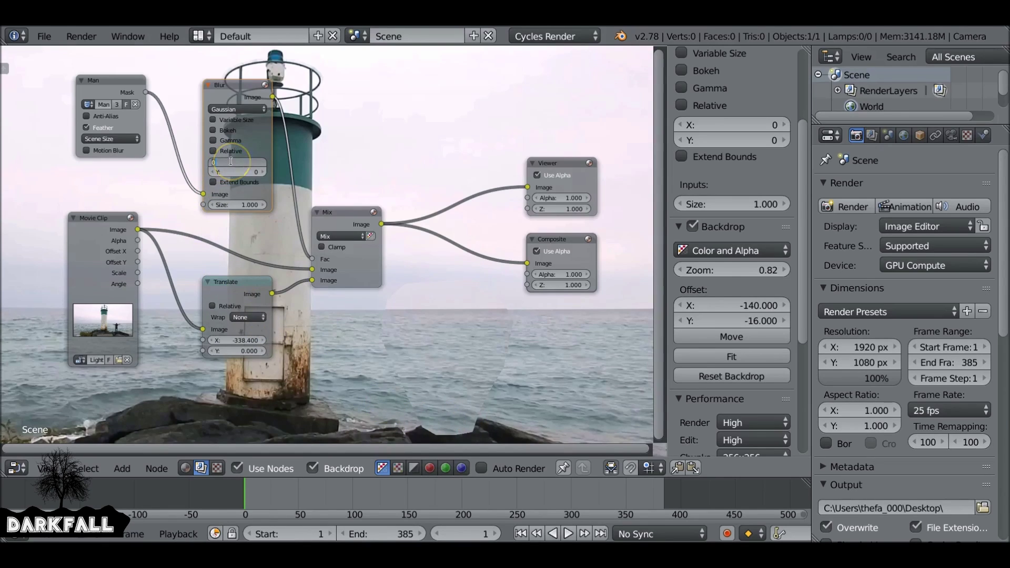
key(Return)
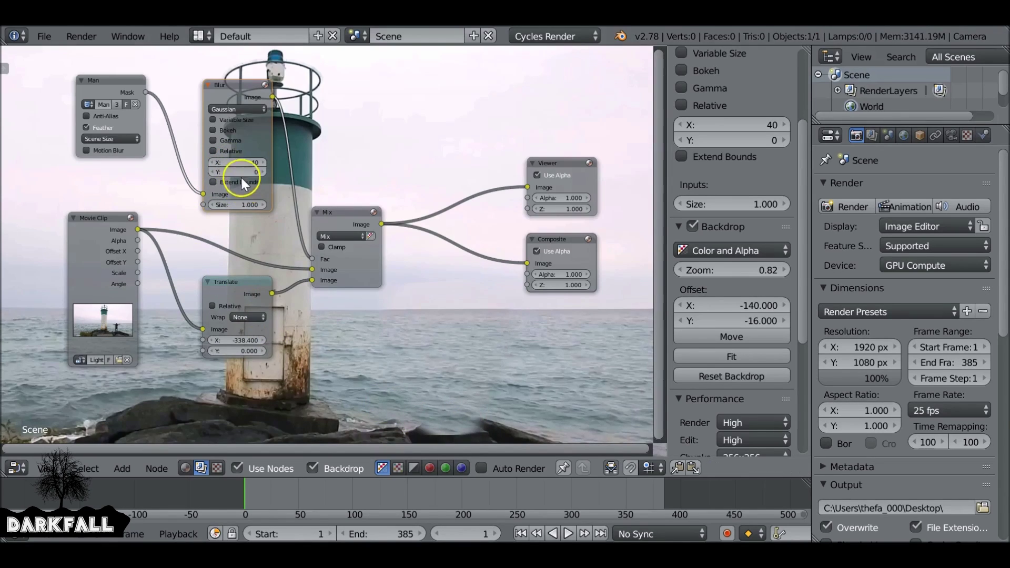
click(236, 171)
text(40)
key(Return)
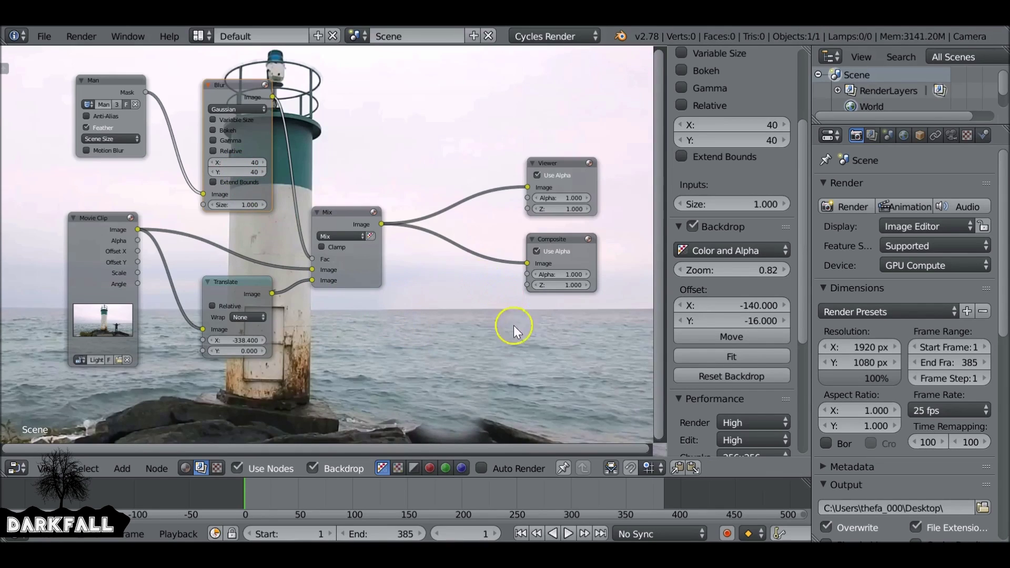
- Try stronger horizontal blurring of the mask with Blur X values of 60 and 90
scroll(231, 147, up, 2)
click(219, 126)
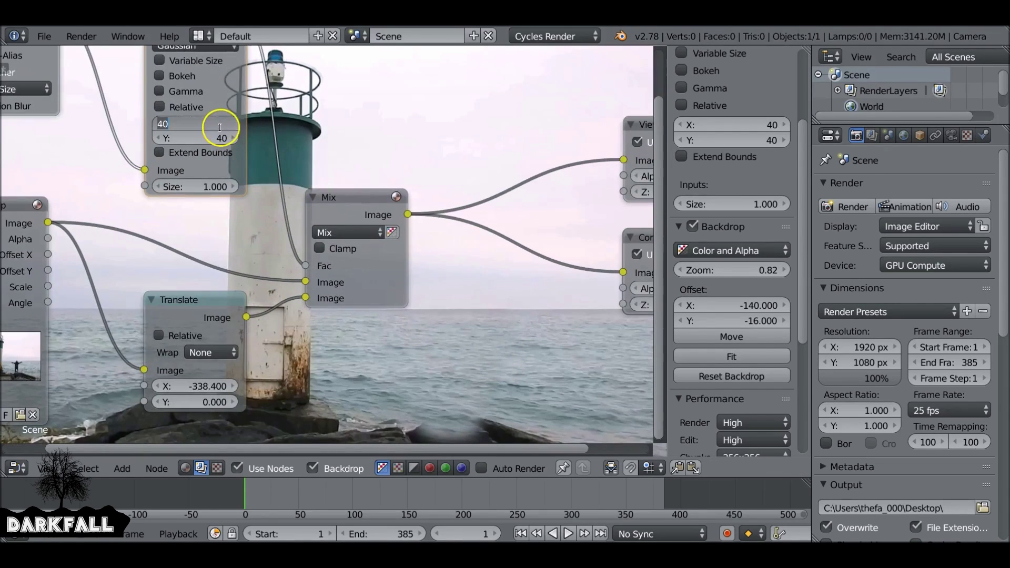
text(60)
key(Return)
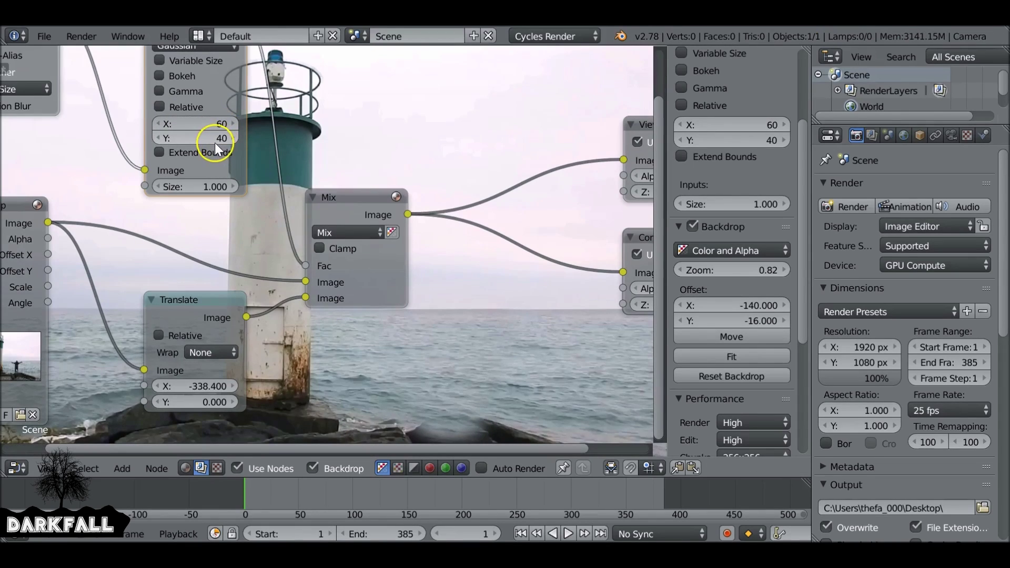
middle_drag(421, 294, 405, 238)
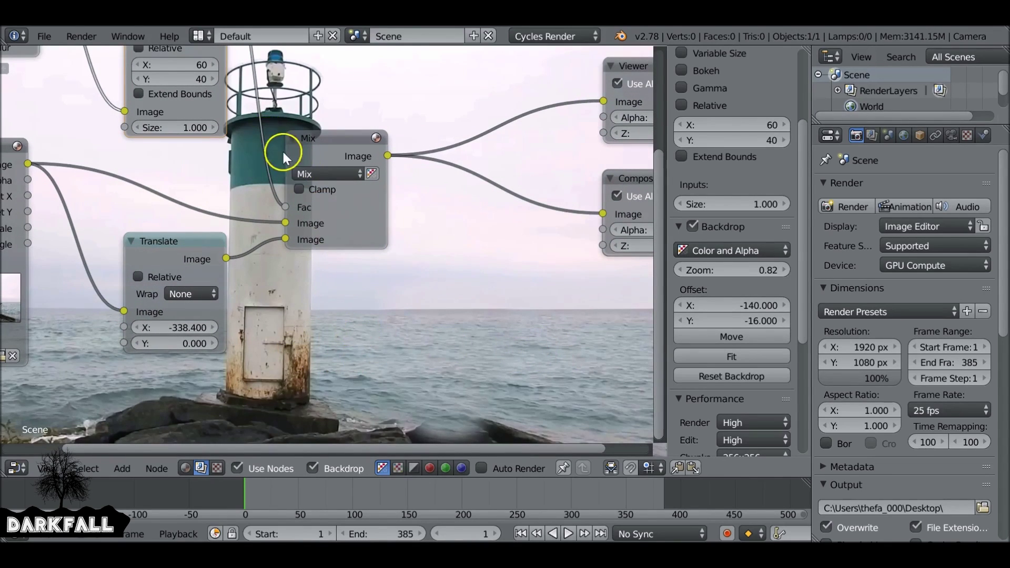
click(184, 60)
click(182, 60)
text(90)
key(Return)
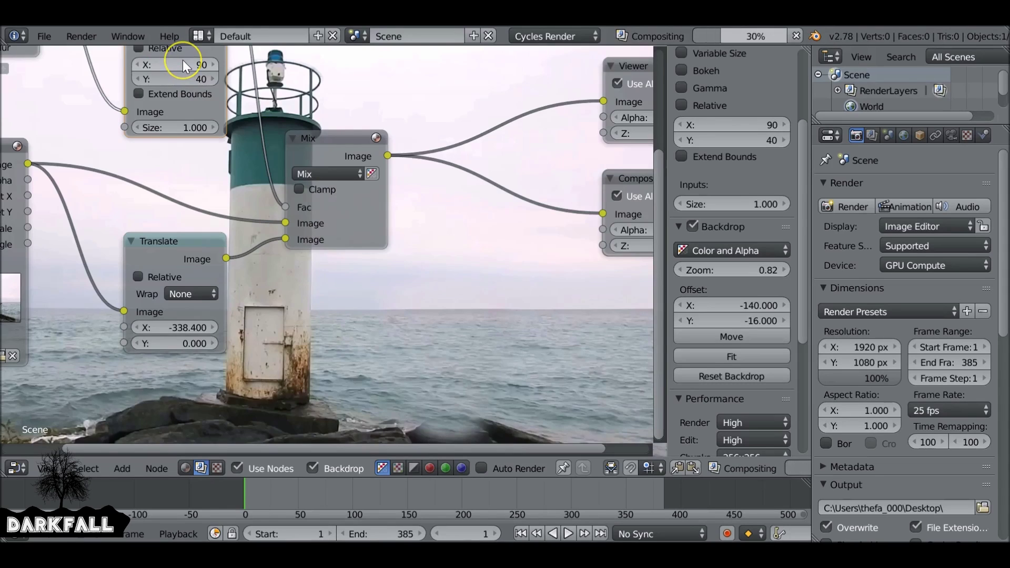
- Set the Blur node to Y 50 and X 40, and adjust the Translate node's X offset to -335.7
click(180, 78)
text(50)
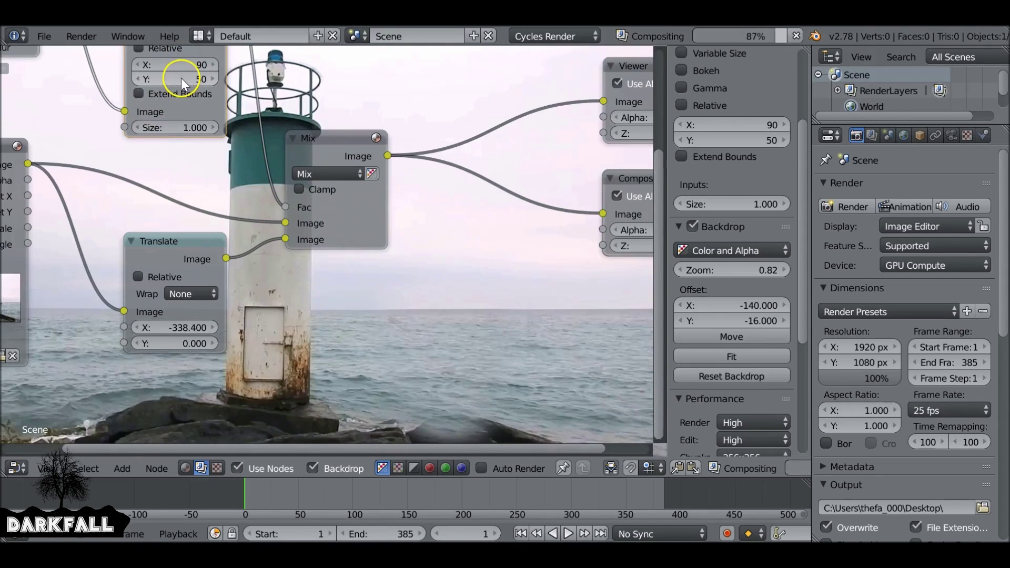
key(Return)
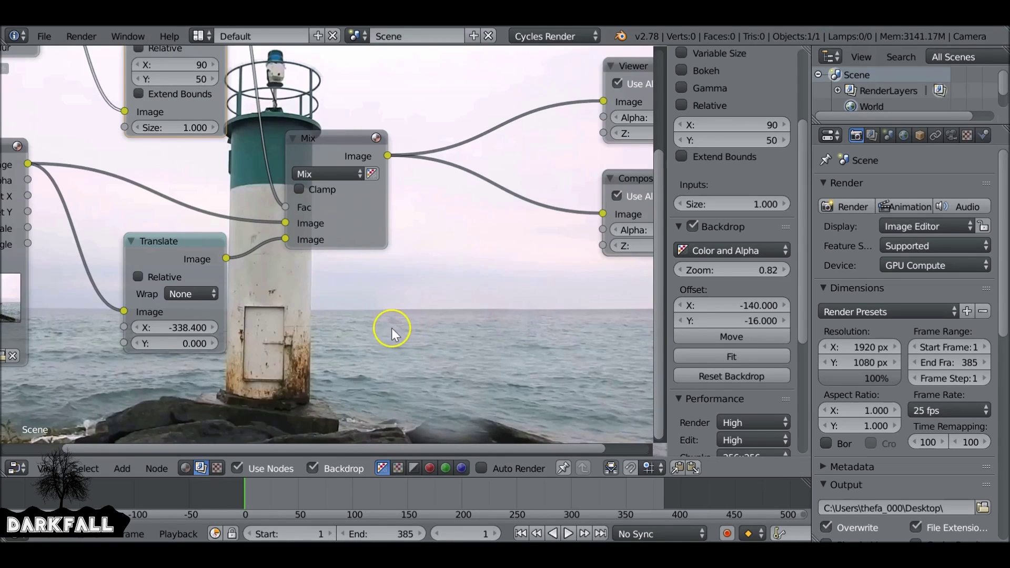
click(174, 64)
key(Return)
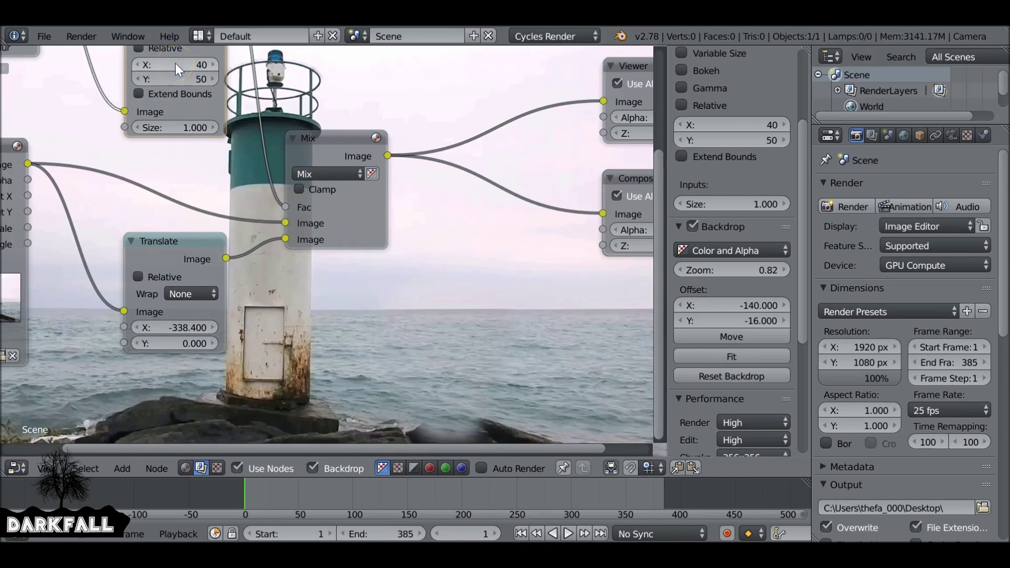
mouse_move(164, 327)
mouse_down()
mouse_move(180, 323)
mouse_move(164, 326)
mouse_up()
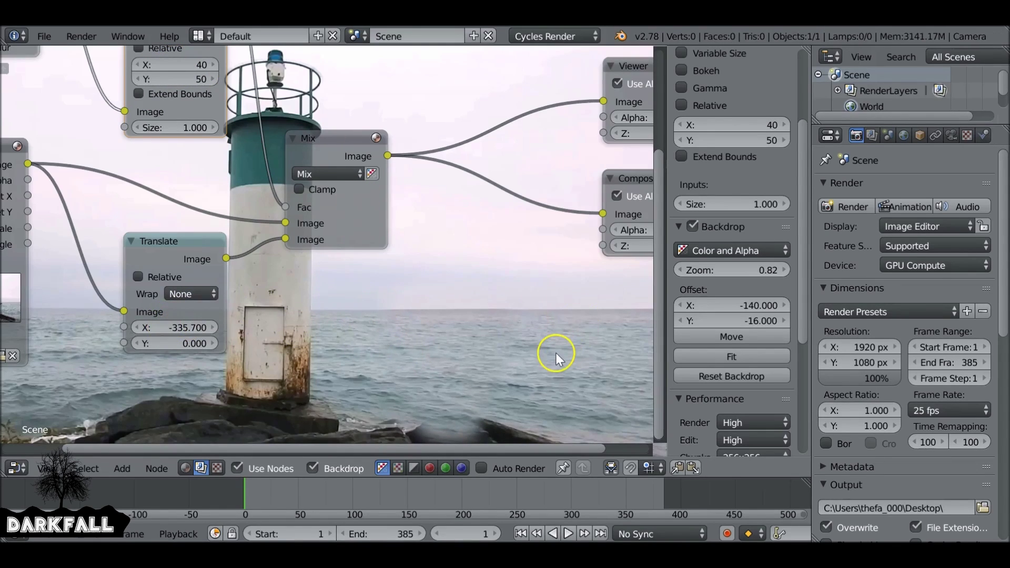
- Reduce the backdrop zoom to 0.57 and save the project file over the existing one
scroll(555, 352, down, 3)
drag(760, 271, 735, 271)
key(ctrl+s)
click(364, 292)
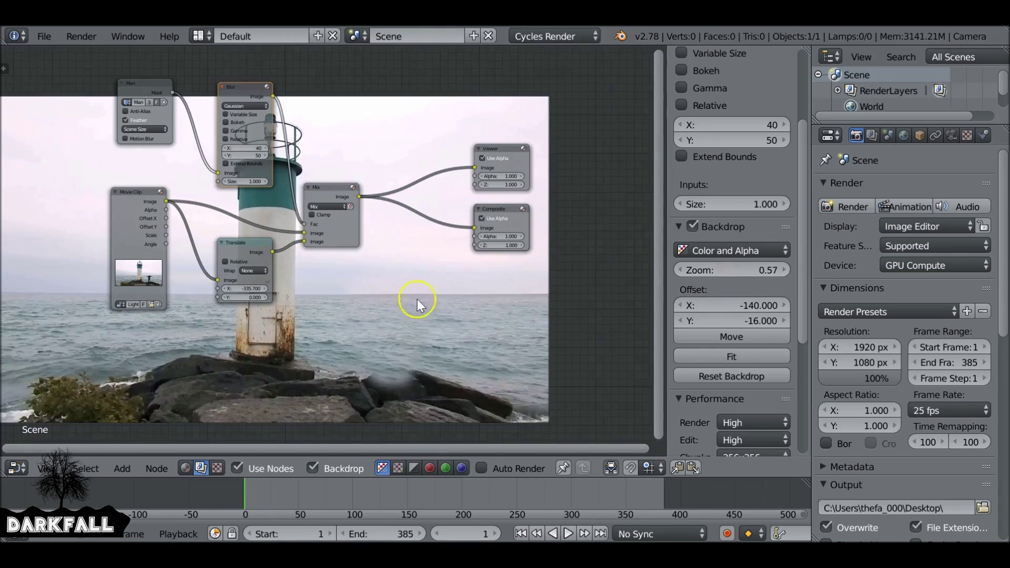
- Check how well the man stays hidden in the composite at frames 60, 141 and 171
click(309, 487)
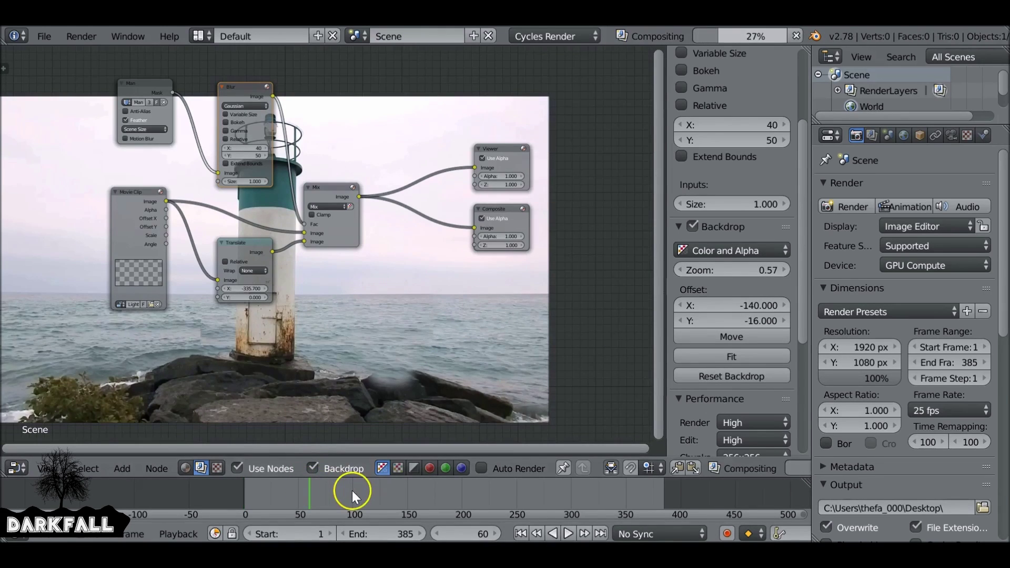
drag(367, 495, 399, 500)
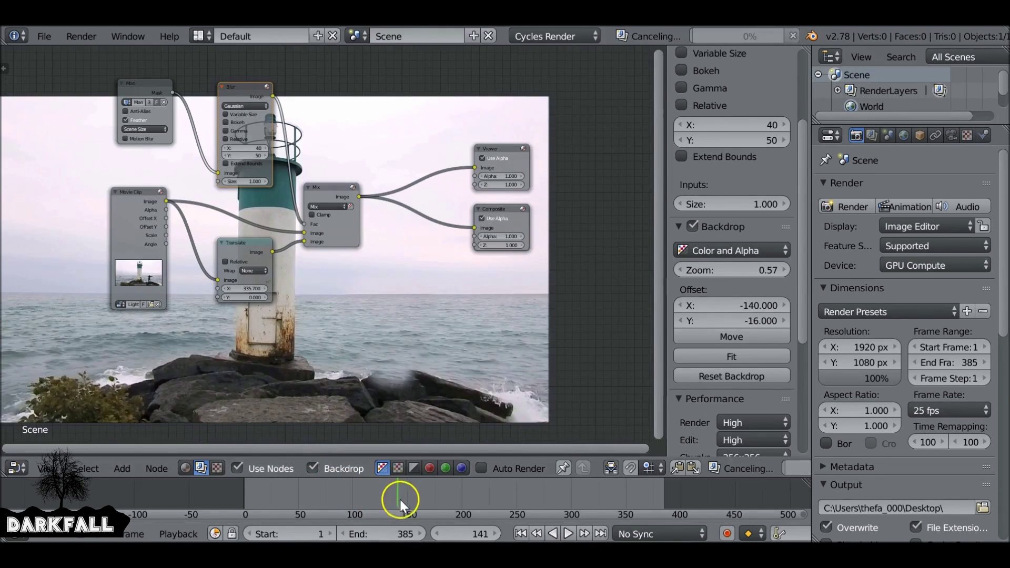
click(431, 504)
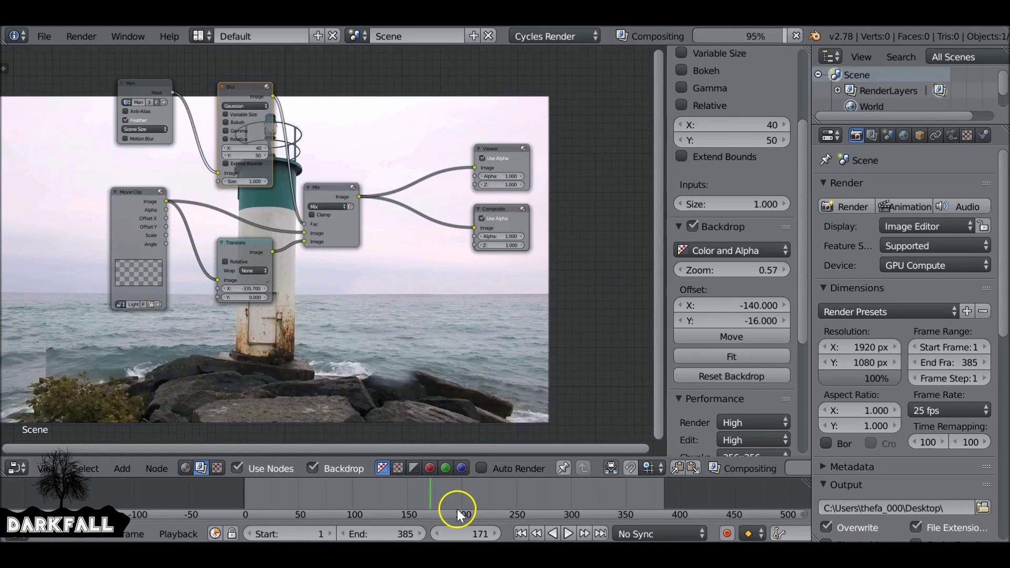
- Fit the backdrop to the editor and compare the original movie clip with the Mix node's result in the viewer
click(732, 357)
middle_drag(450, 299, 196, 149)
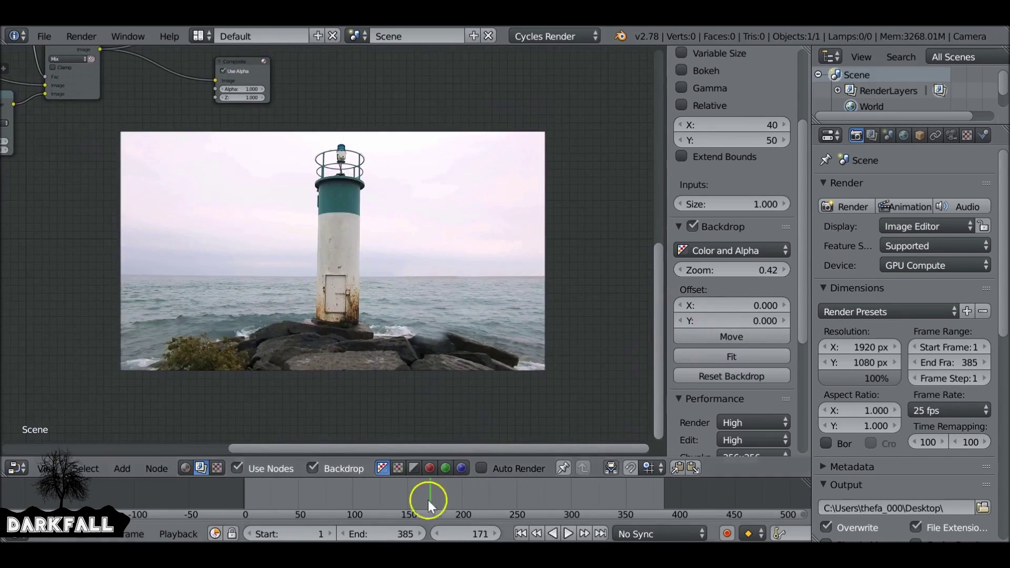
scroll(315, 268, down, 2)
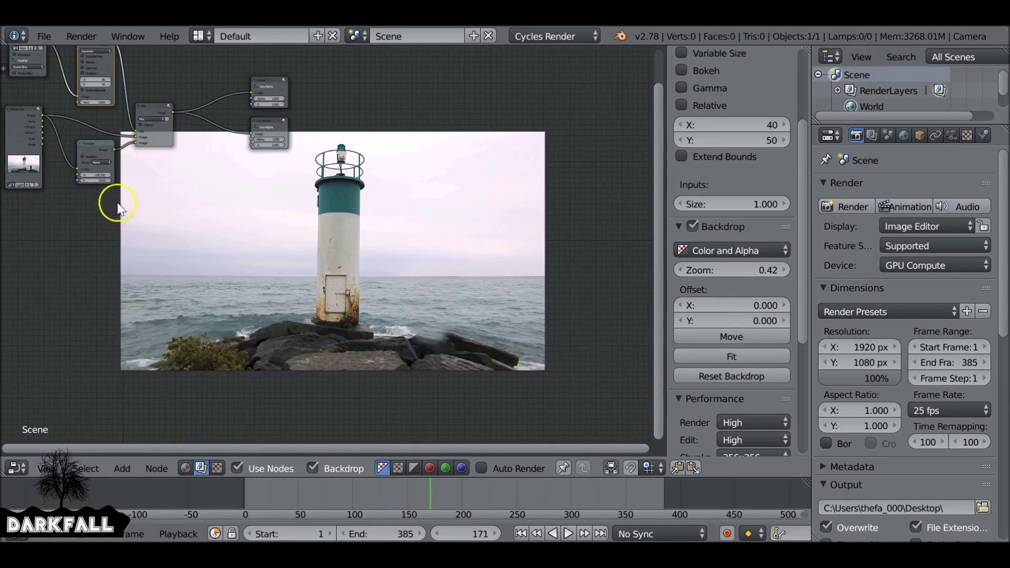
click(24, 113)
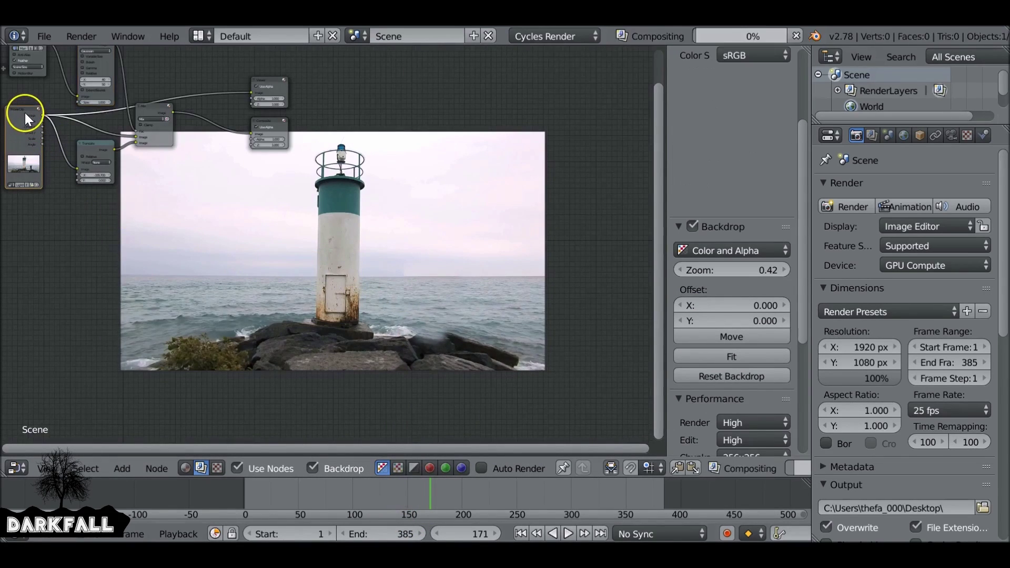
click(154, 110)
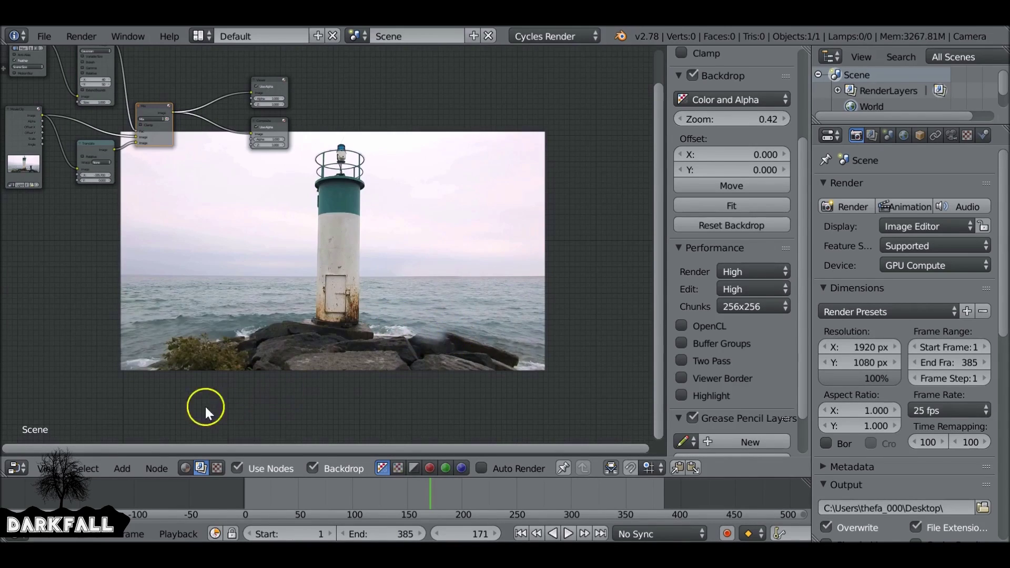
- Switch to the Movie Clip Editor and create a new mask named Rock for the footage
click(18, 469)
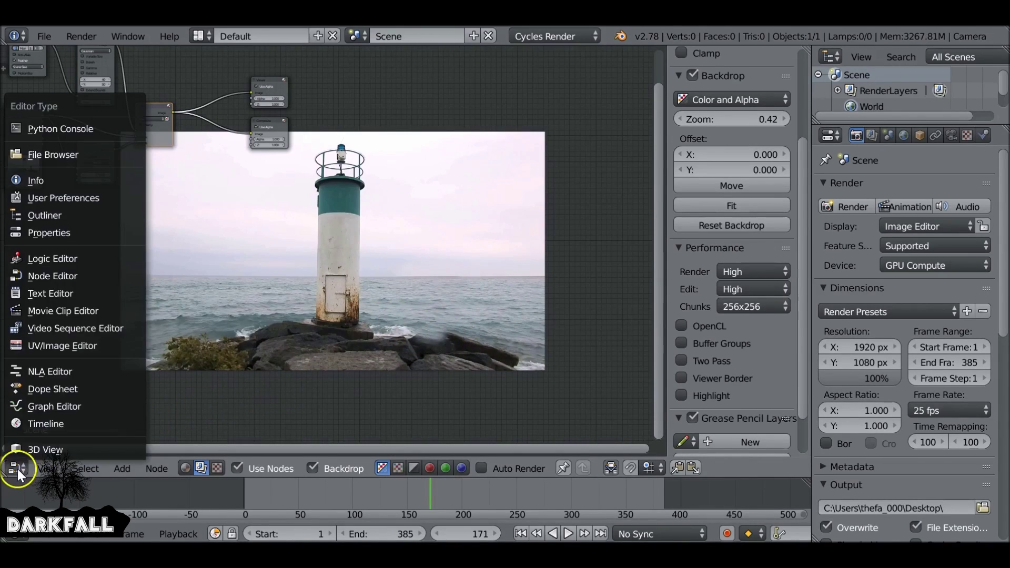
click(62, 312)
scroll(458, 295, up, 4)
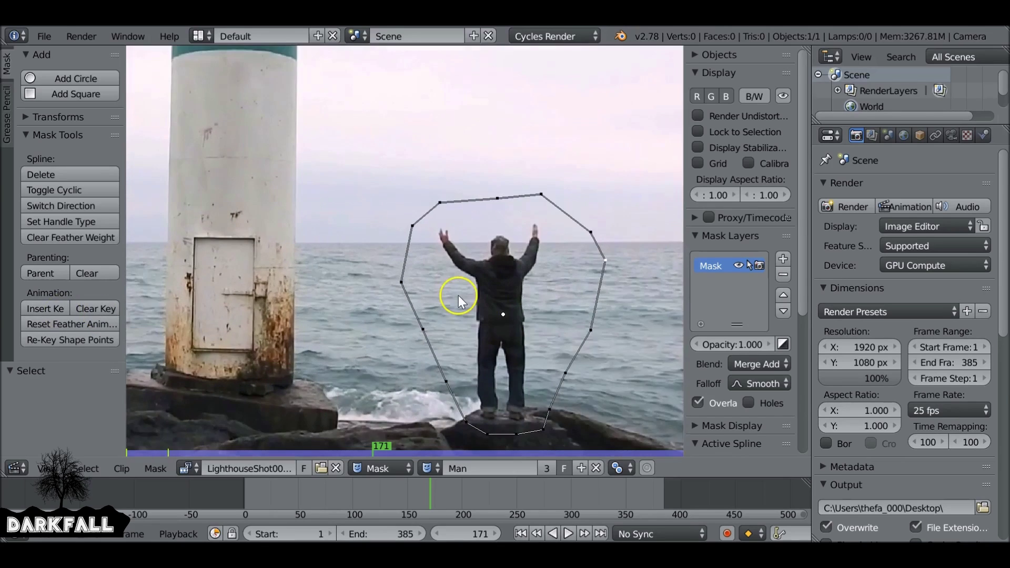
middle_drag(463, 317, 415, 216)
scroll(432, 216, up, 1)
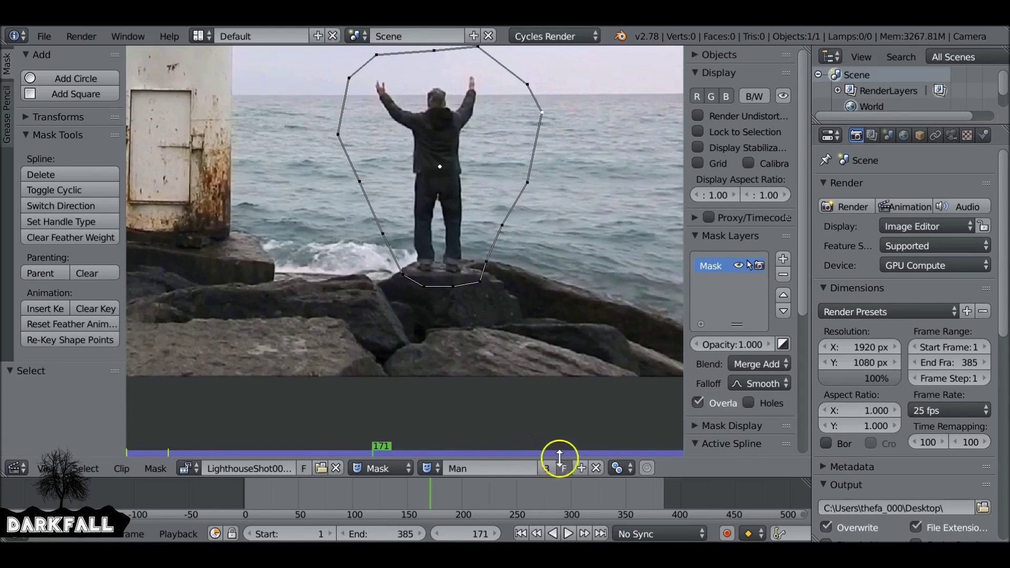
click(585, 468)
double_click(513, 466)
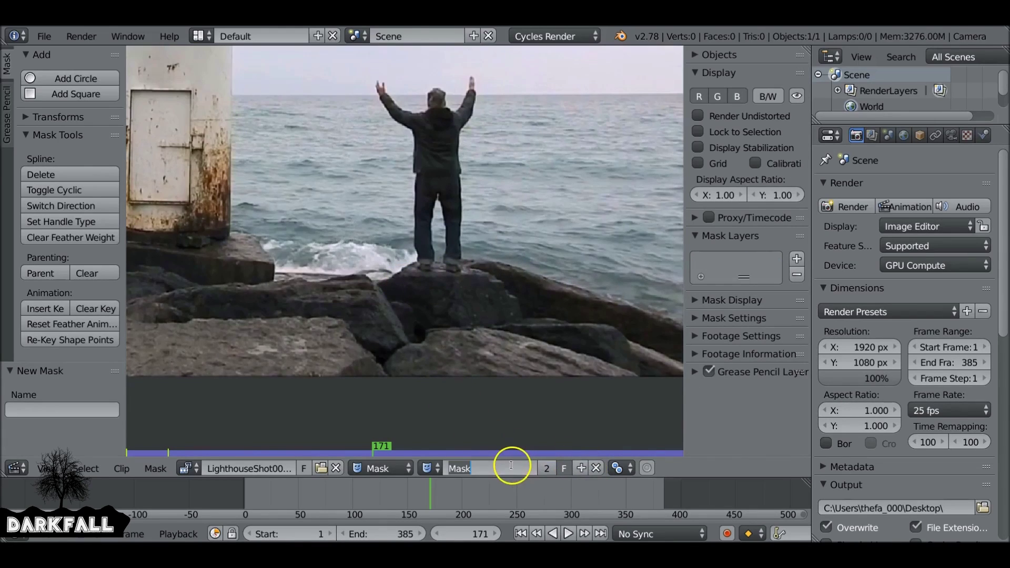
text(Rock)
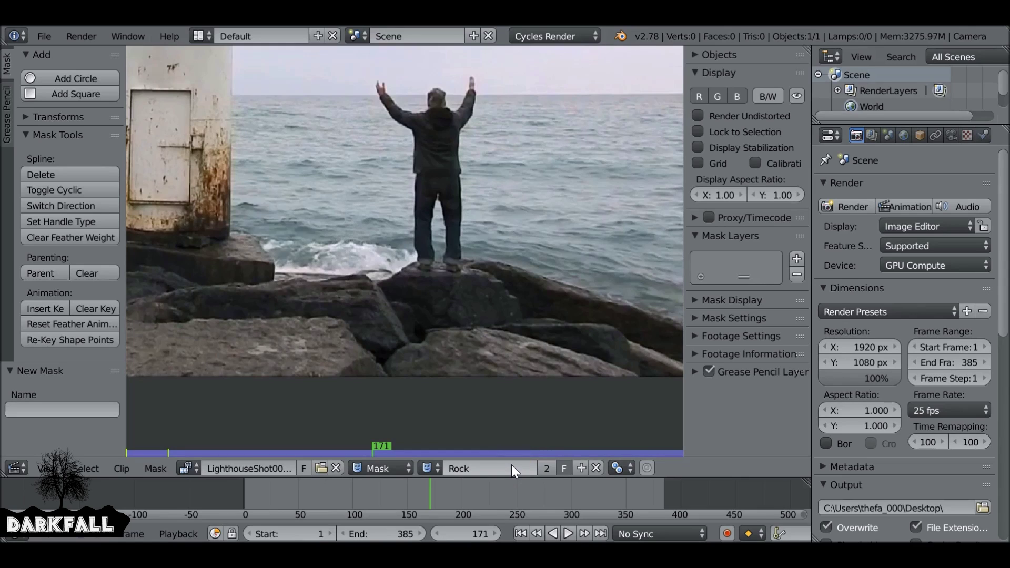
key(Return)
- Trace mask points along the upper edge of the rock under the man's feet and down its seaward slope
scroll(430, 293, up, 2)
scroll(389, 271, up, 2)
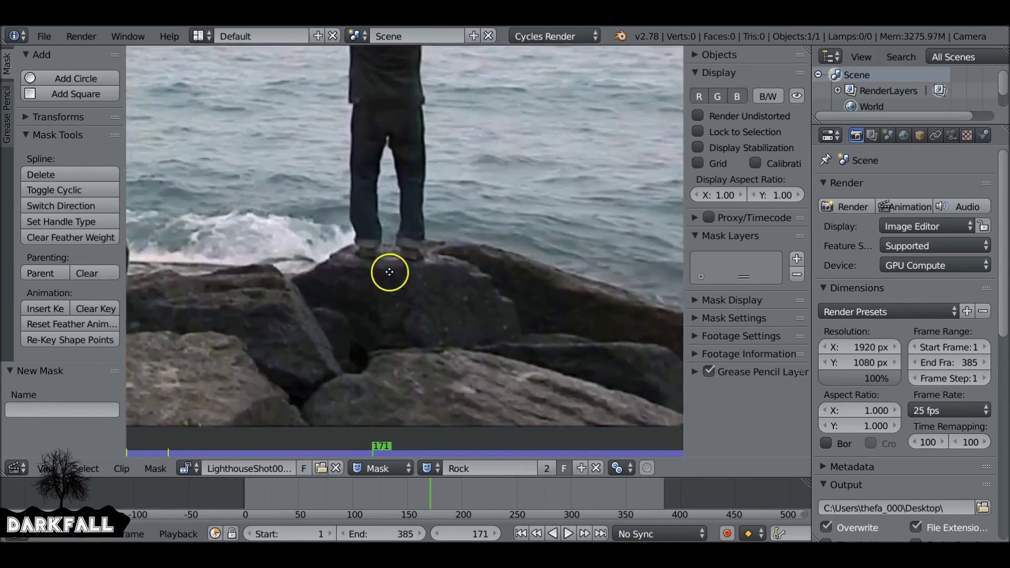
ctrl+click(223, 257)
ctrl+click(268, 225)
ctrl+click(318, 199)
ctrl+click(352, 199)
ctrl+click(399, 193)
ctrl+click(496, 192)
ctrl+click(552, 204)
click(496, 193)
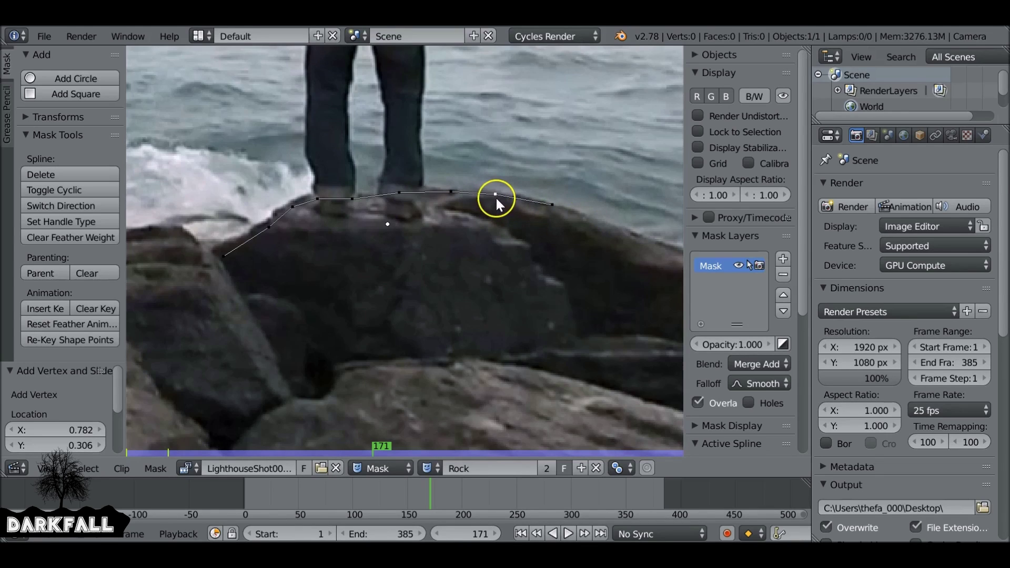
ctrl+click(601, 230)
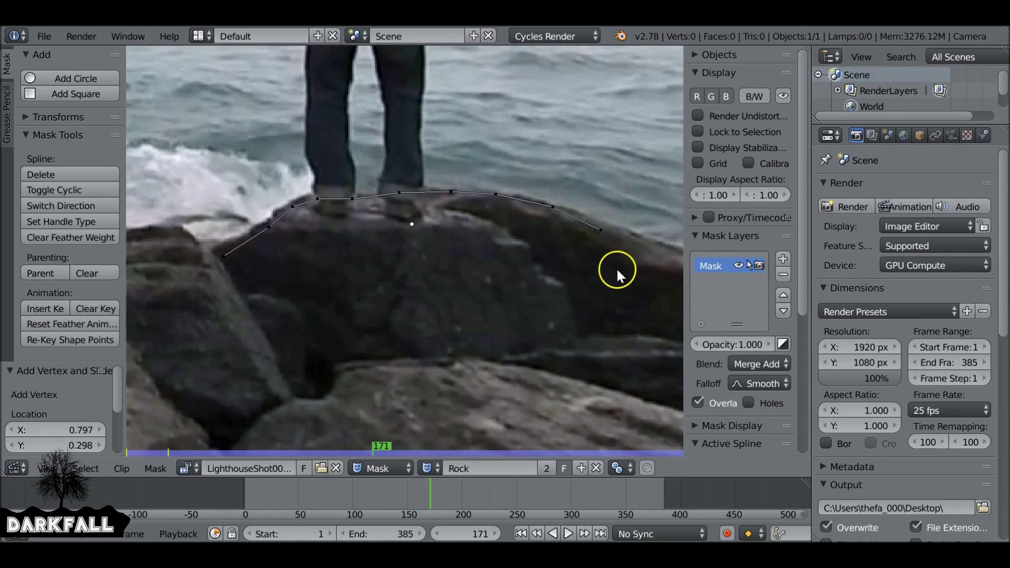
middle_drag(616, 267, 459, 232)
ctrl+click(509, 225)
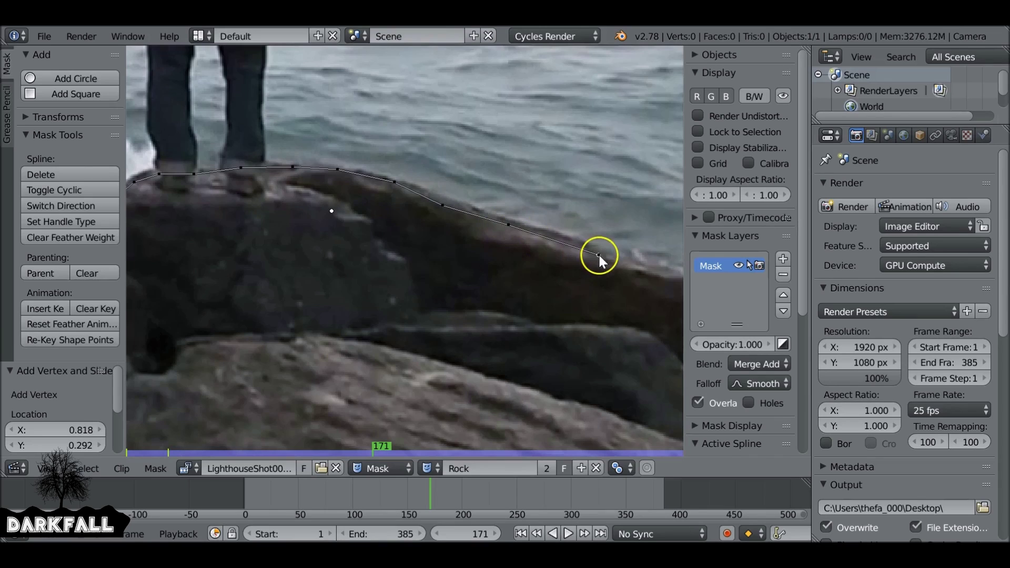
- Continue the mask points around the rock's right end, lower side and left side, and close the spline
scroll(605, 261, down, 2)
ctrl+click(498, 271)
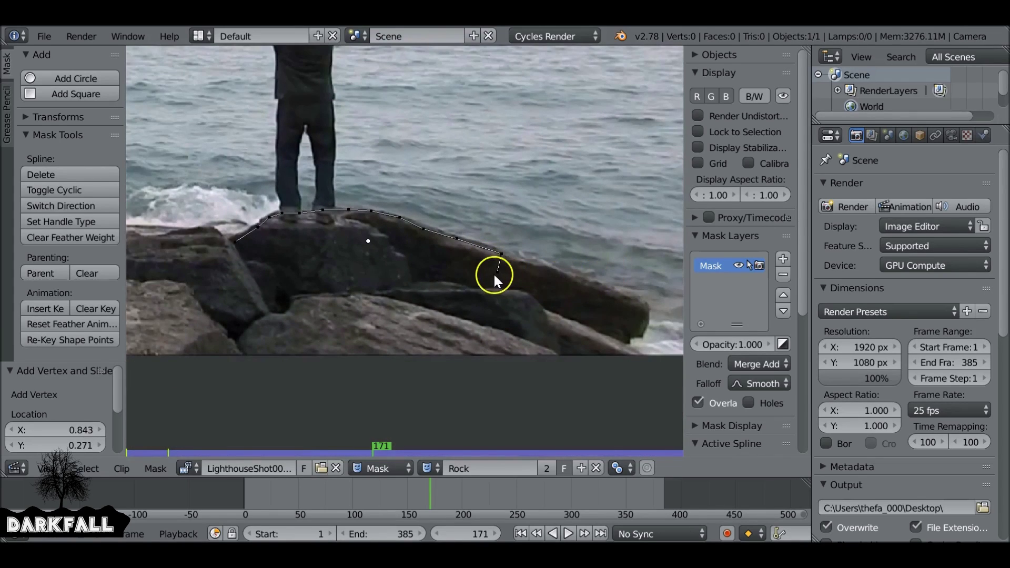
ctrl+click(482, 284)
ctrl+click(446, 294)
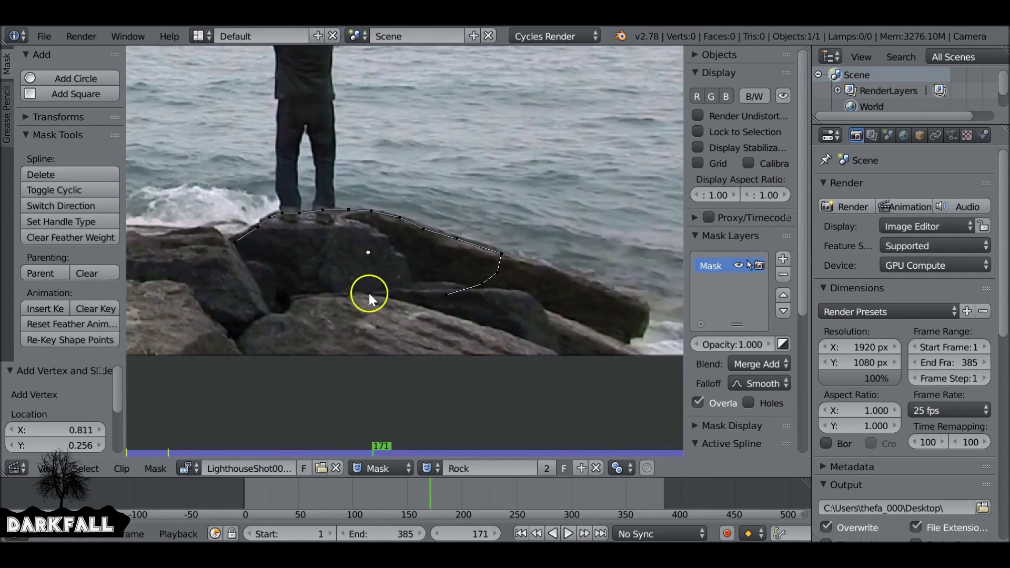
ctrl+click(353, 294)
ctrl+click(291, 292)
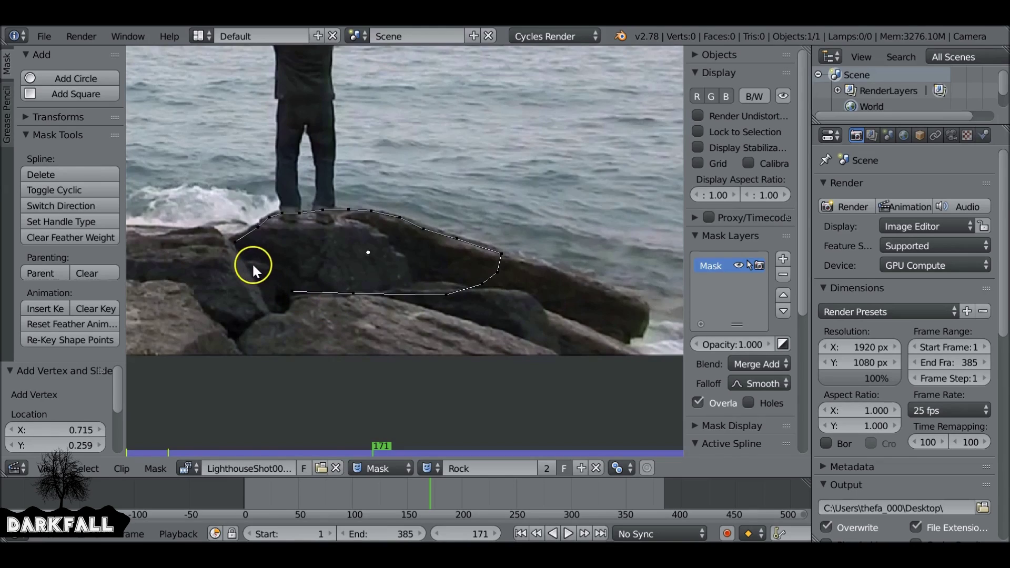
ctrl+click(243, 286)
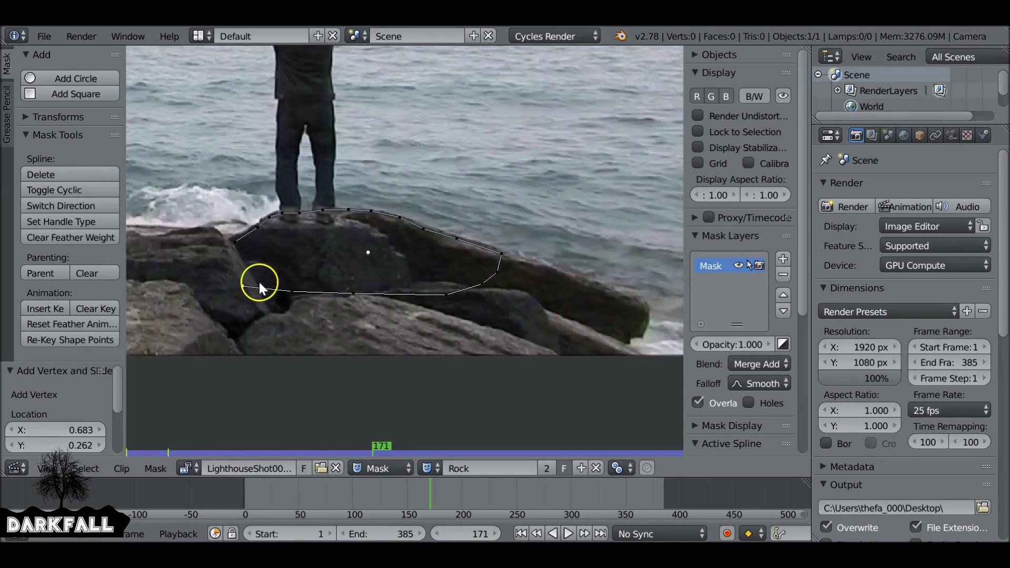
click(258, 282)
ctrl+click(243, 257)
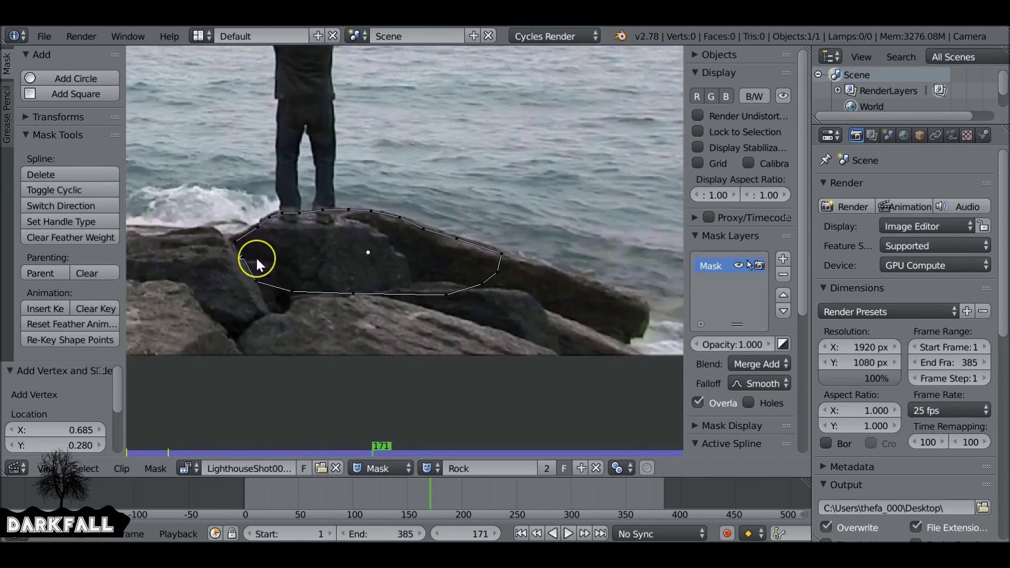
key(alt+c)
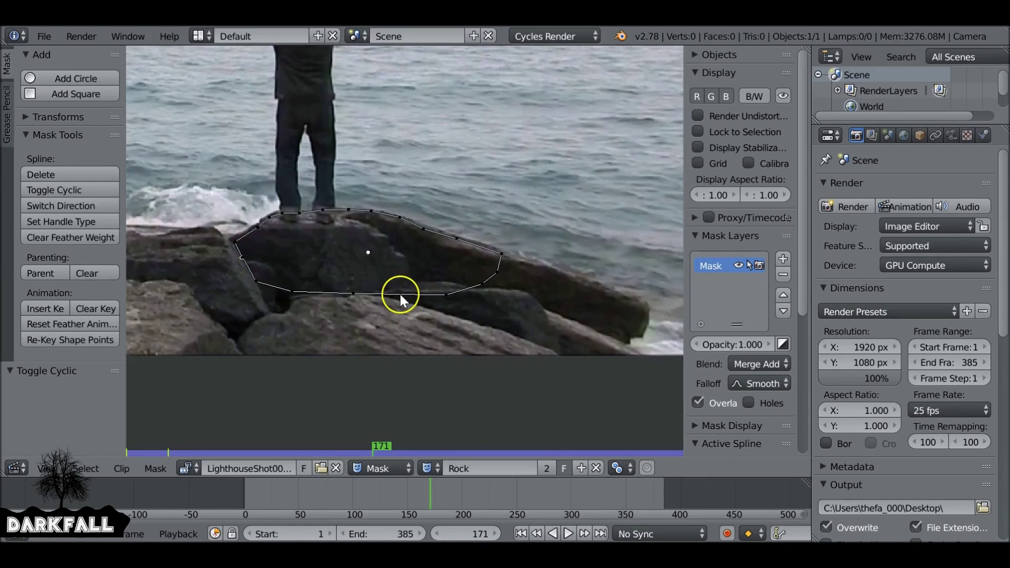
- Return to the Node Editor and move the Viewer and Composite nodes farther right of the Mix node
click(17, 468)
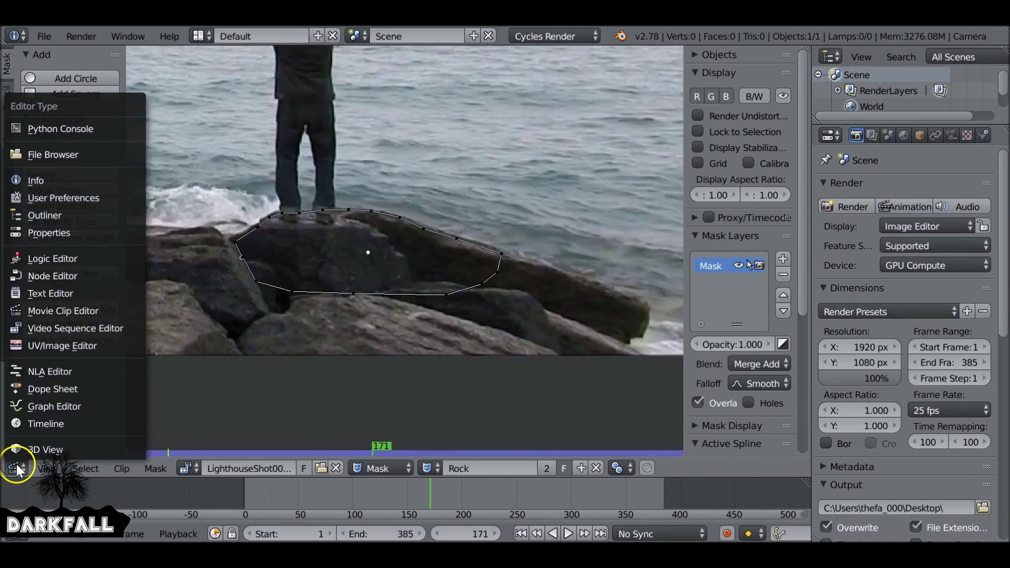
click(73, 274)
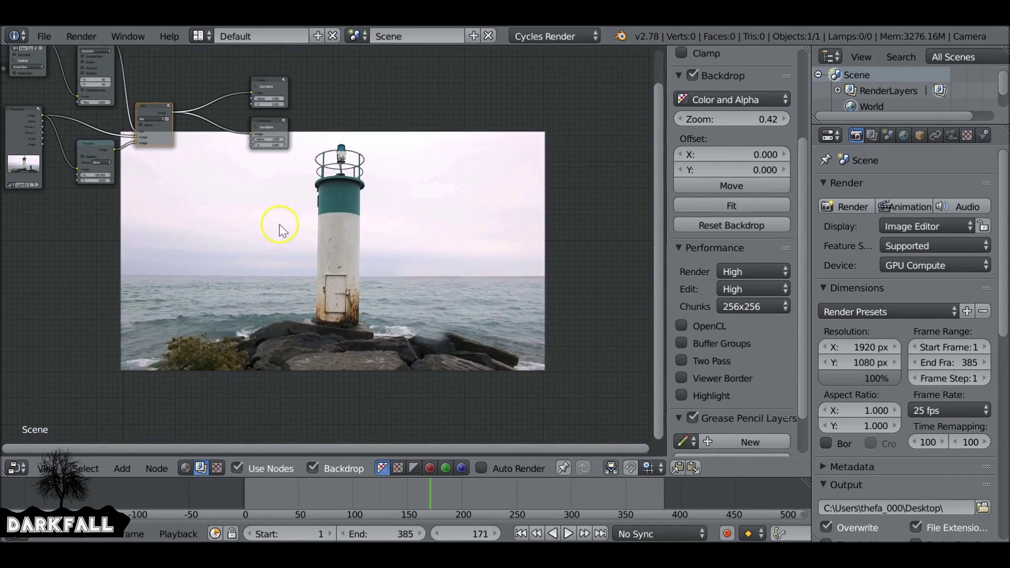
scroll(214, 169, up, 5)
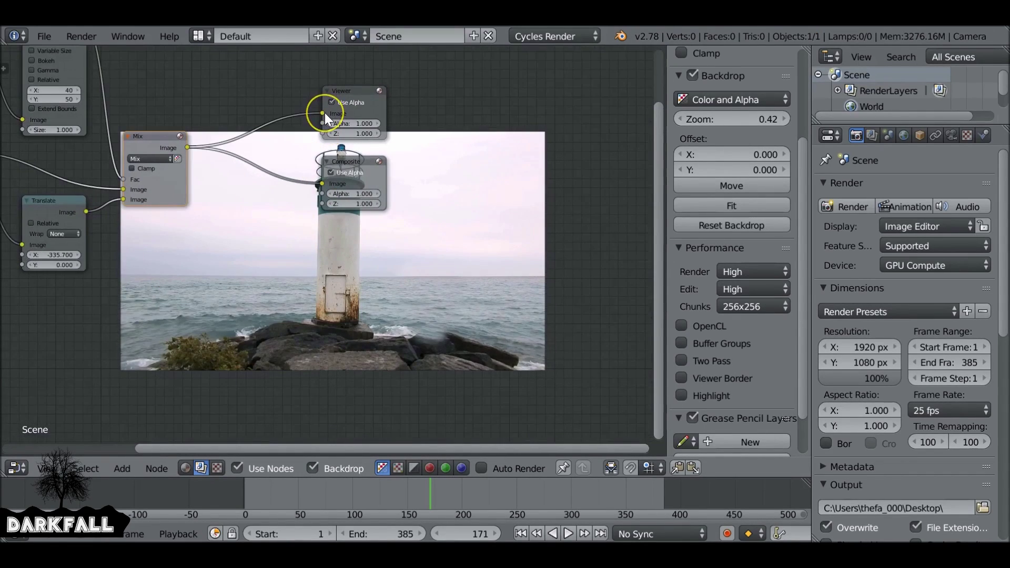
drag(305, 78, 440, 252)
key(g)
click(498, 217)
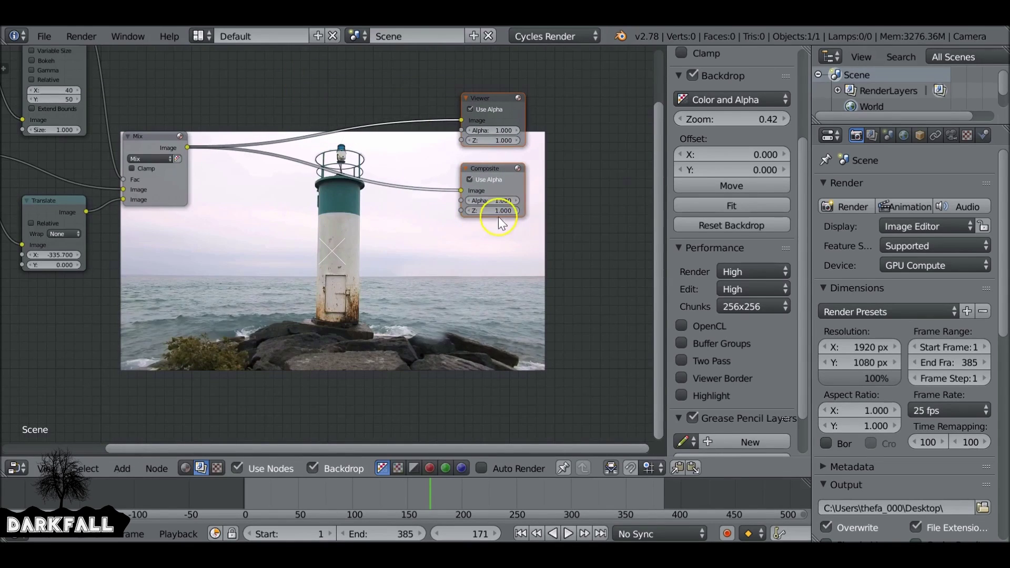
- Add a second Mix node on the links between the first Mix node and the Viewer and Composite outputs
middle_drag(576, 236, 568, 295)
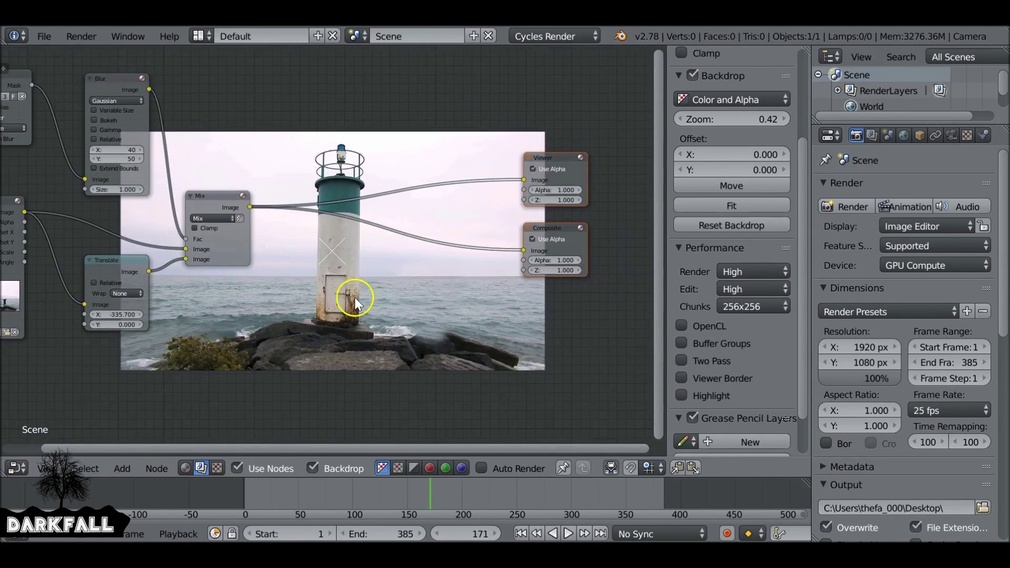
key(shift+a)
mouse_move(310, 267)
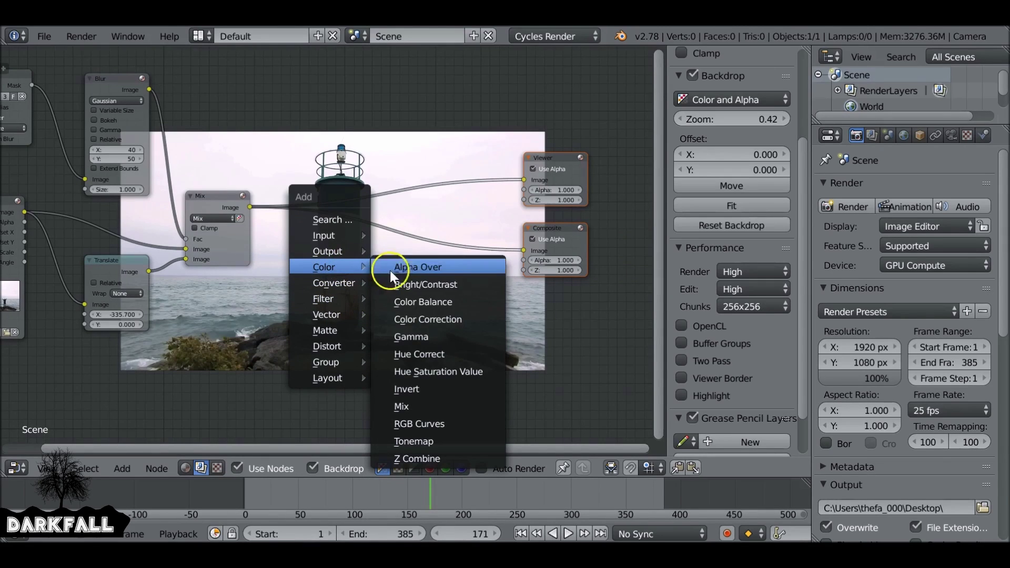
click(405, 405)
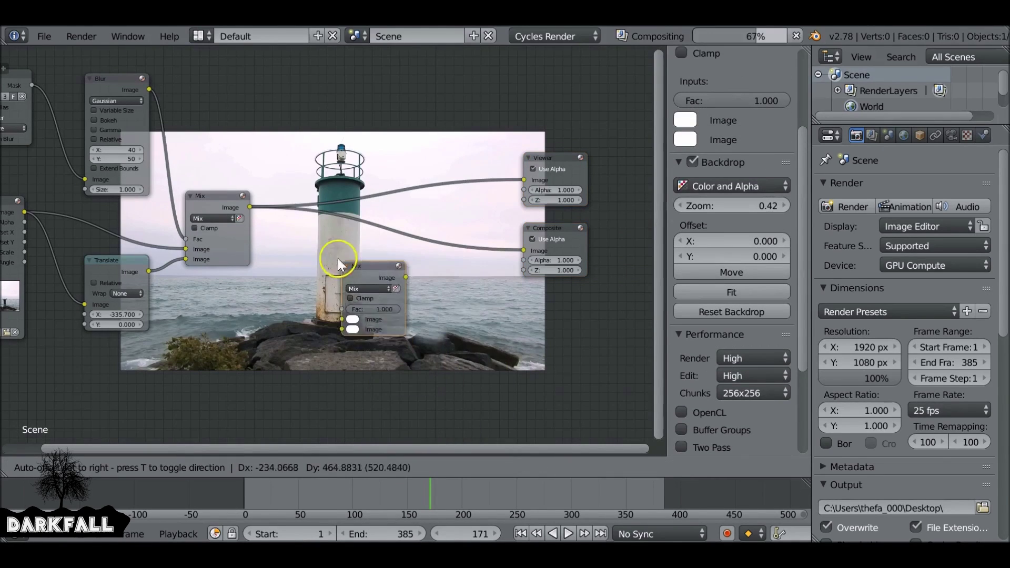
click(398, 219)
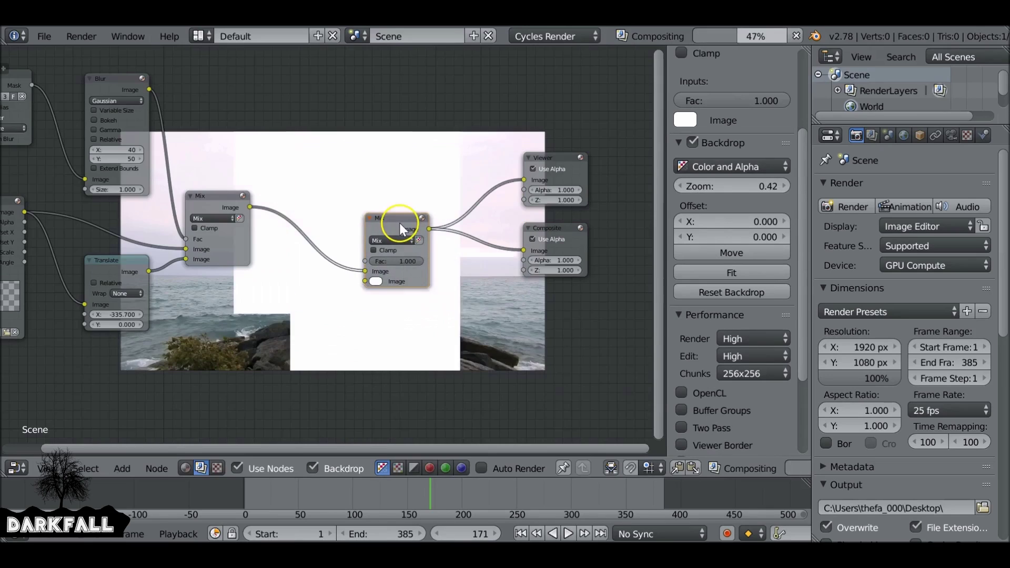
- Connect the Movie Clip's Image output to the second Image input of the new Mix node
scroll(289, 244, down, 1)
middle_drag(289, 244, 300, 214)
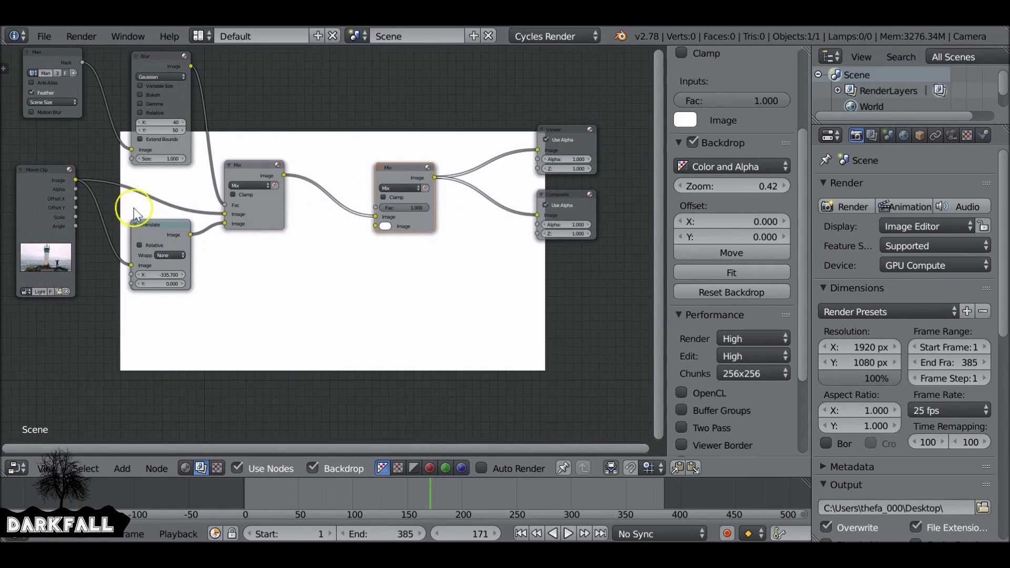
drag(75, 182, 376, 227)
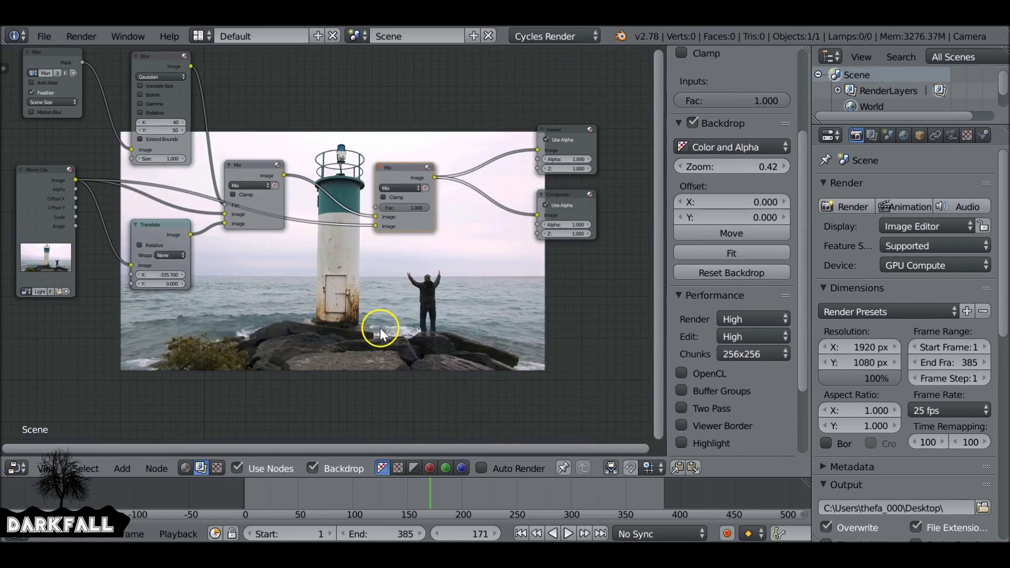
- Add a Mask node above the second Mix node, connect it to that node's Fac input and assign the Rock mask
key(shift+a)
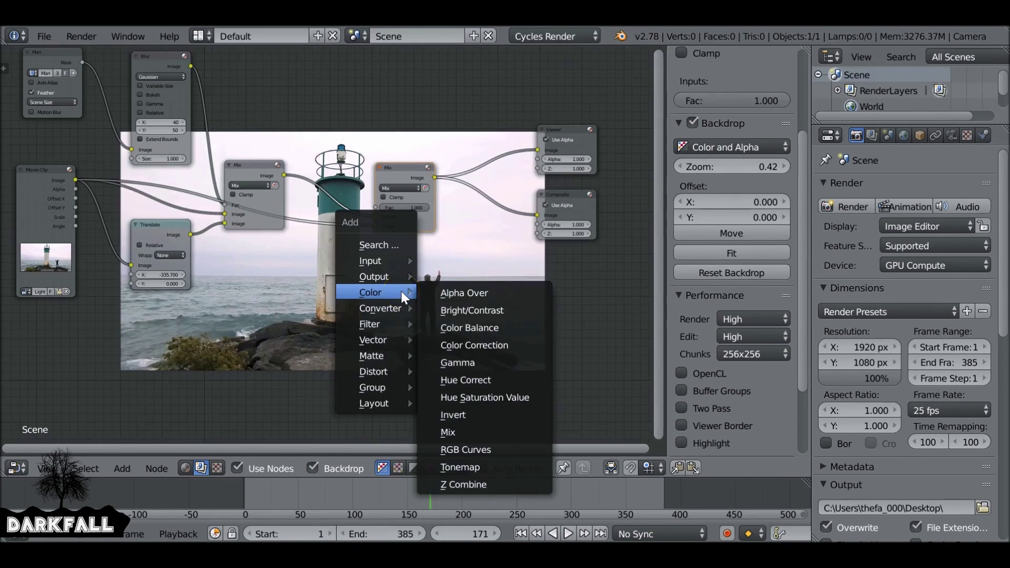
mouse_move(382, 264)
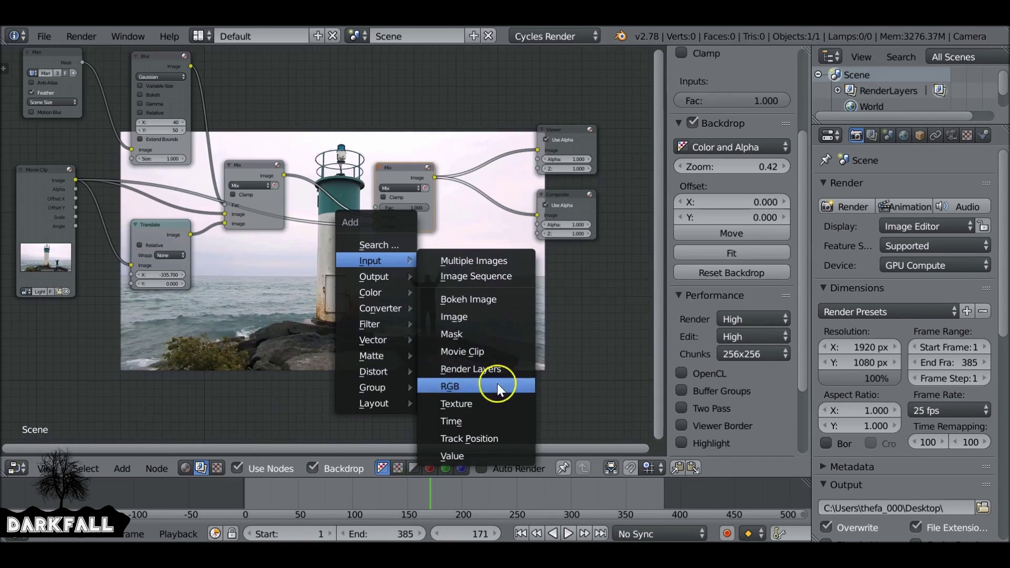
click(478, 332)
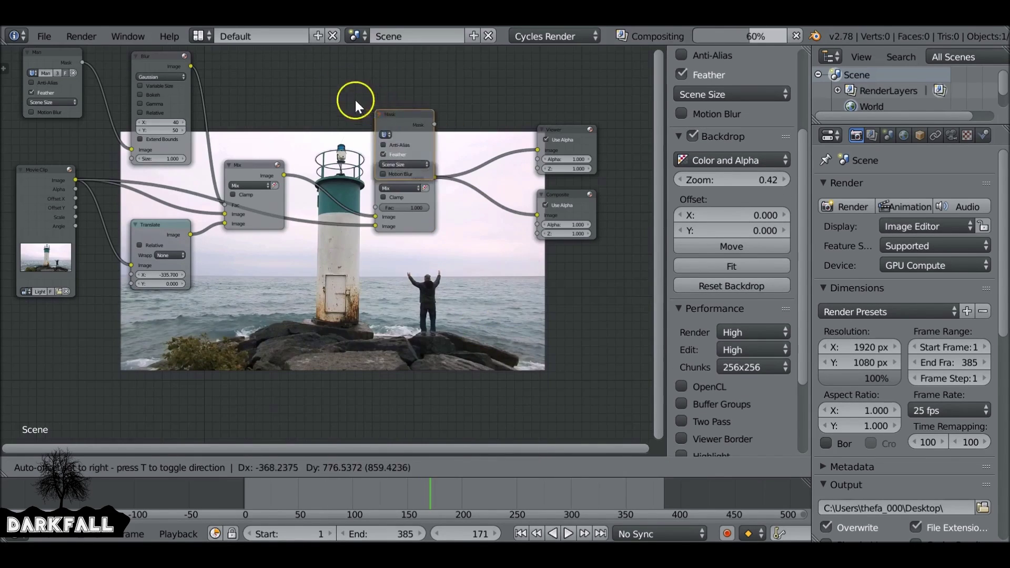
click(326, 102)
scroll(311, 134, up, 3)
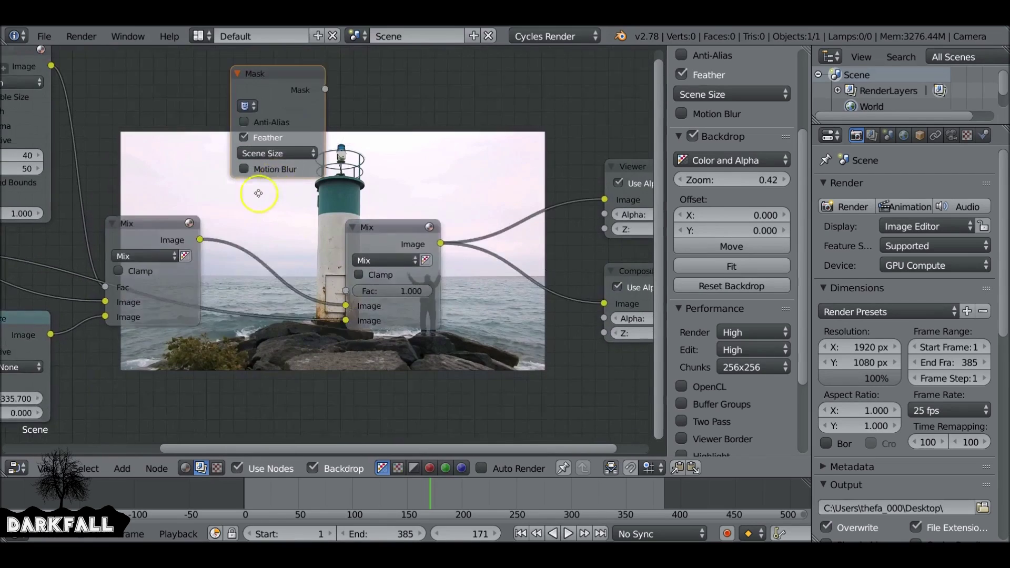
drag(306, 105, 326, 308)
click(225, 121)
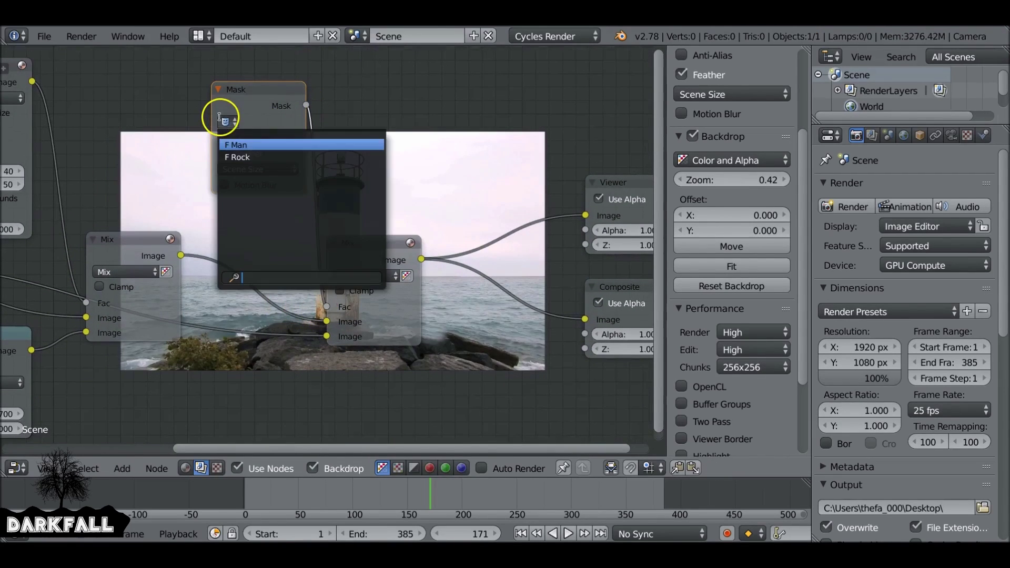
click(267, 158)
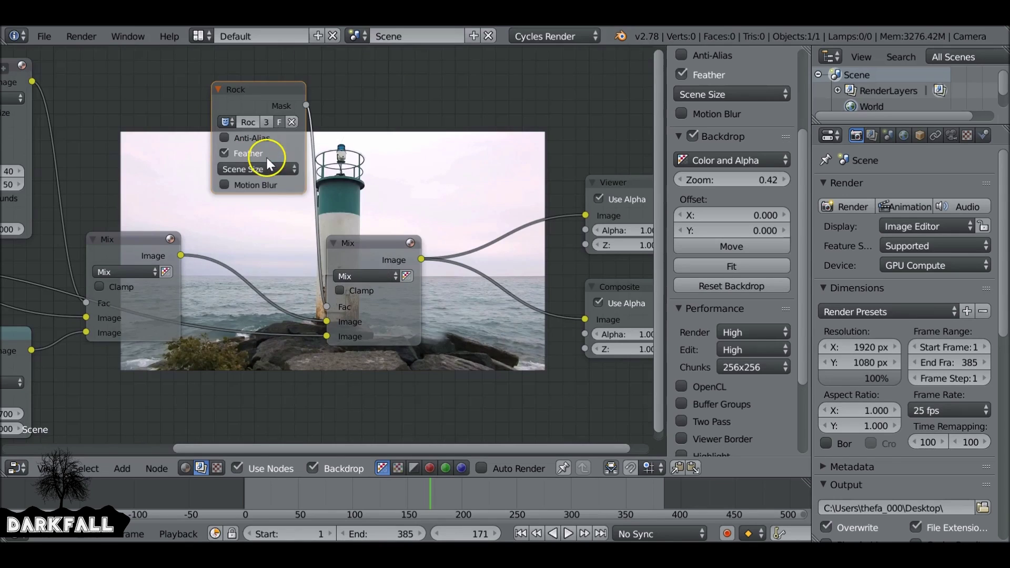
- Enlarge the backdrop to a zoom of 2.32 and shift it to examine the rocks where the man stood
middle_drag(383, 267, 362, 159)
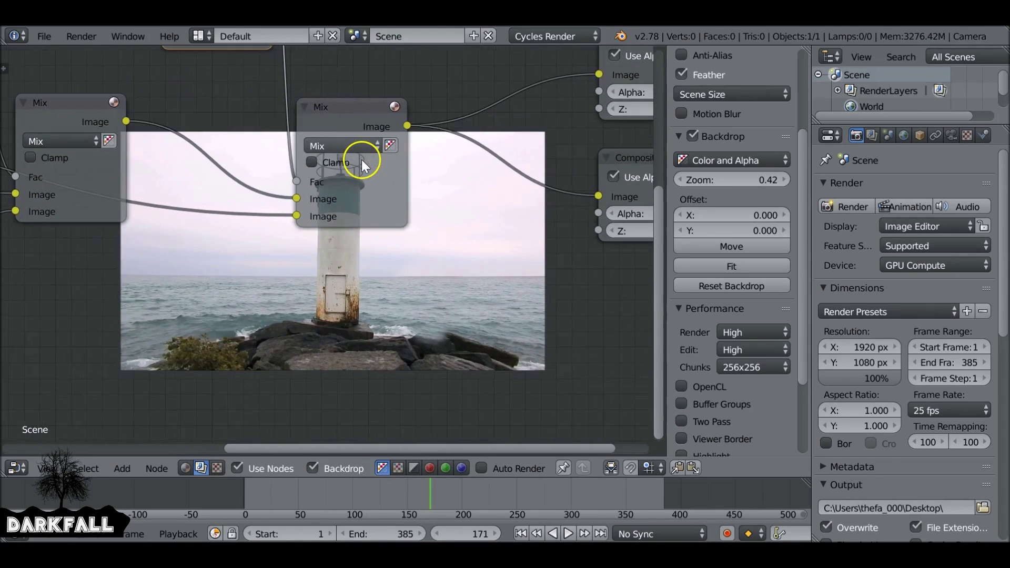
click(370, 118)
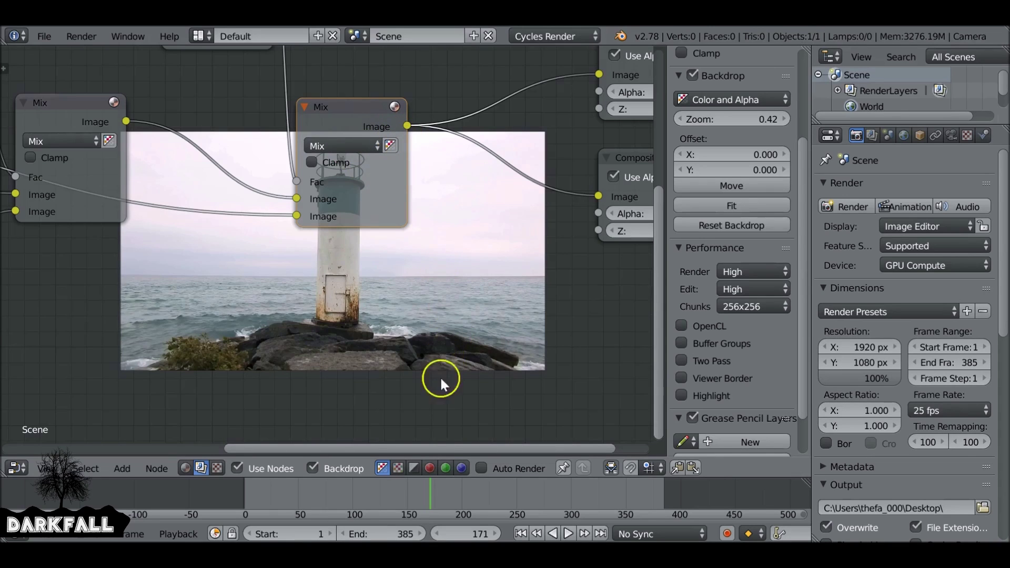
drag(737, 125, 783, 113)
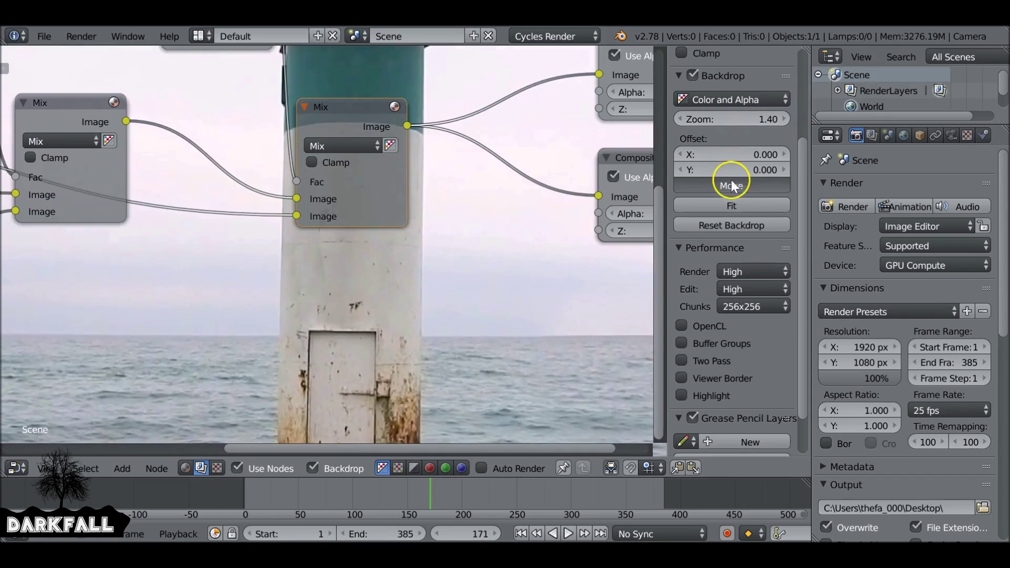
click(732, 184)
click(503, 347)
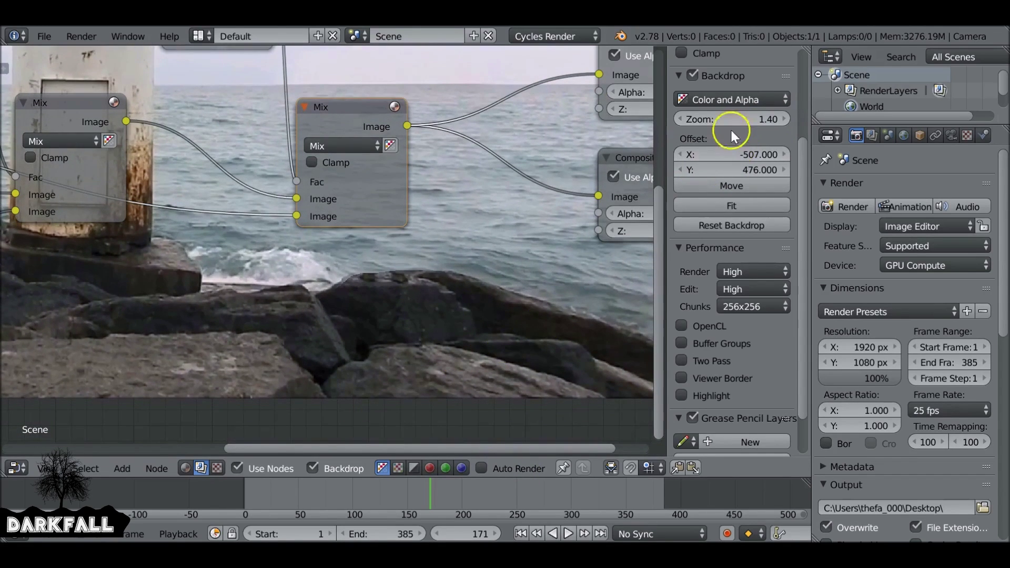
drag(731, 120, 789, 115)
click(733, 185)
click(526, 388)
middle_drag(394, 308, 378, 243)
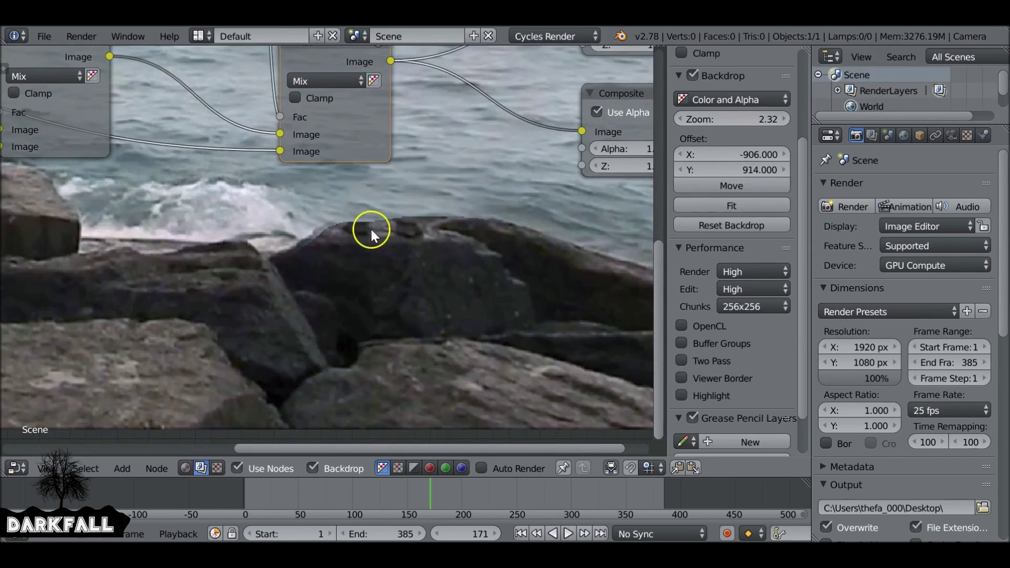
- Add a Blur node on the link between the Rock mask and the second Mix node's Fac input, spacing the nodes apart
middle_drag(314, 241, 295, 220)
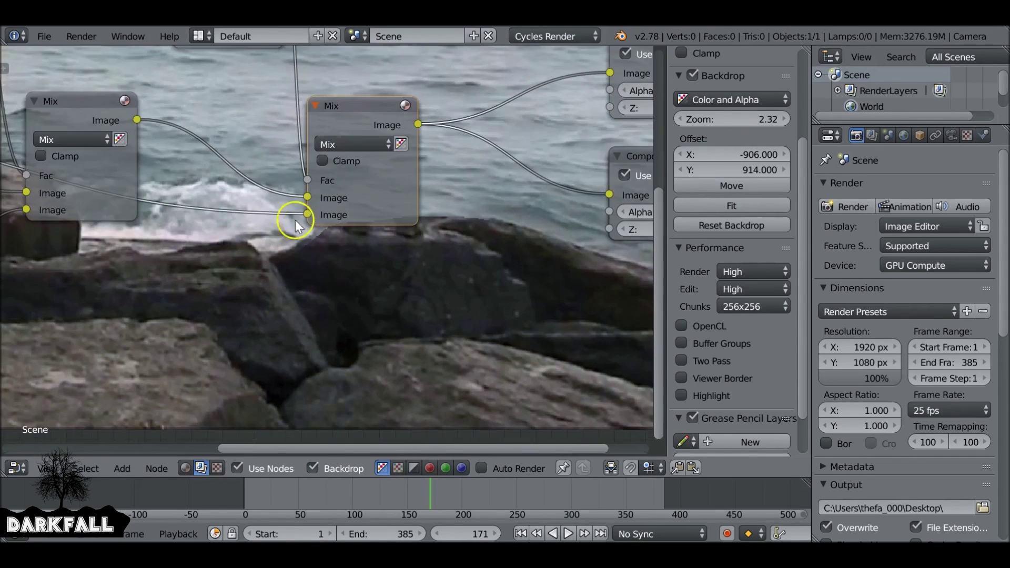
key(shift+a)
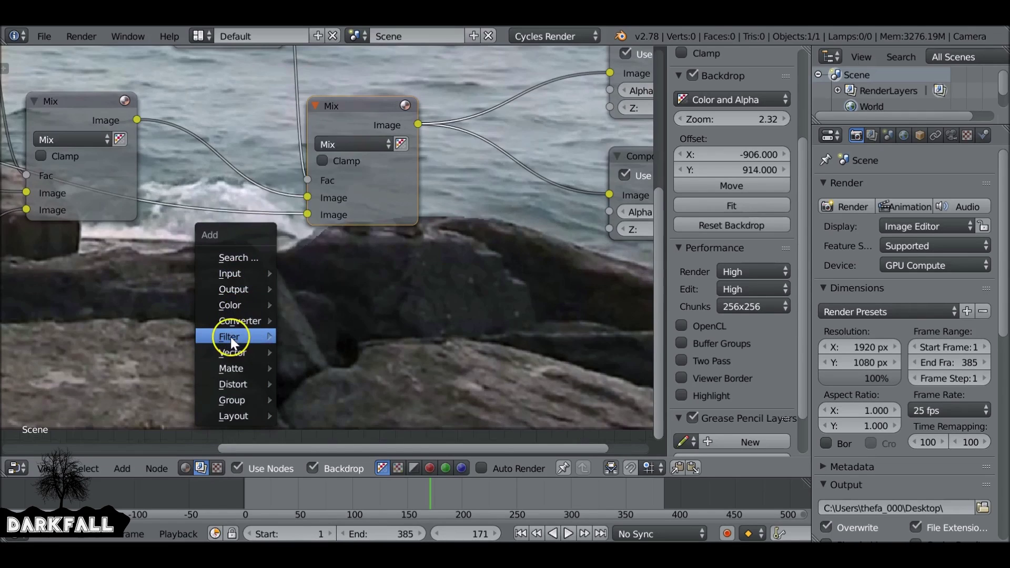
mouse_move(230, 337)
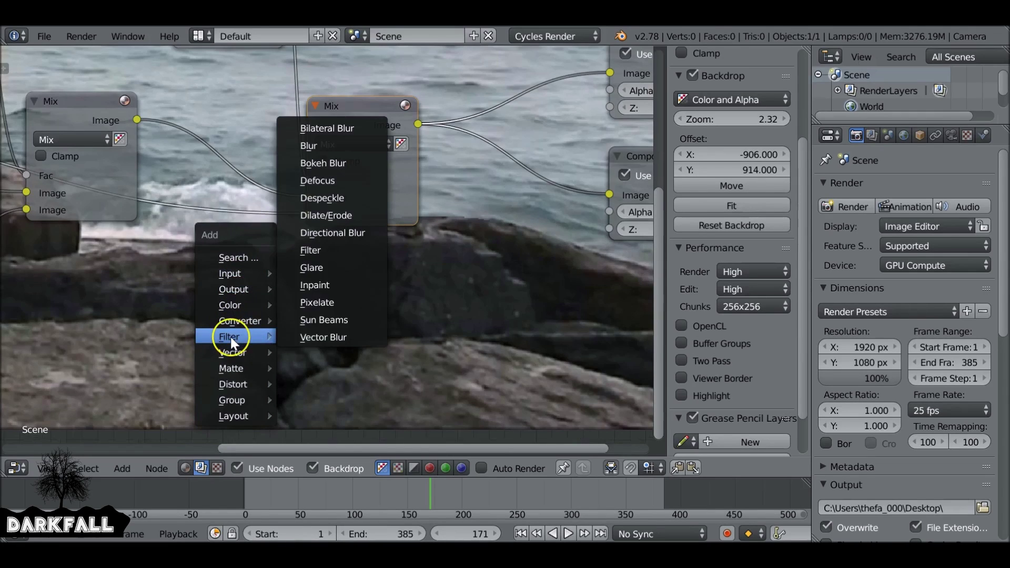
click(338, 147)
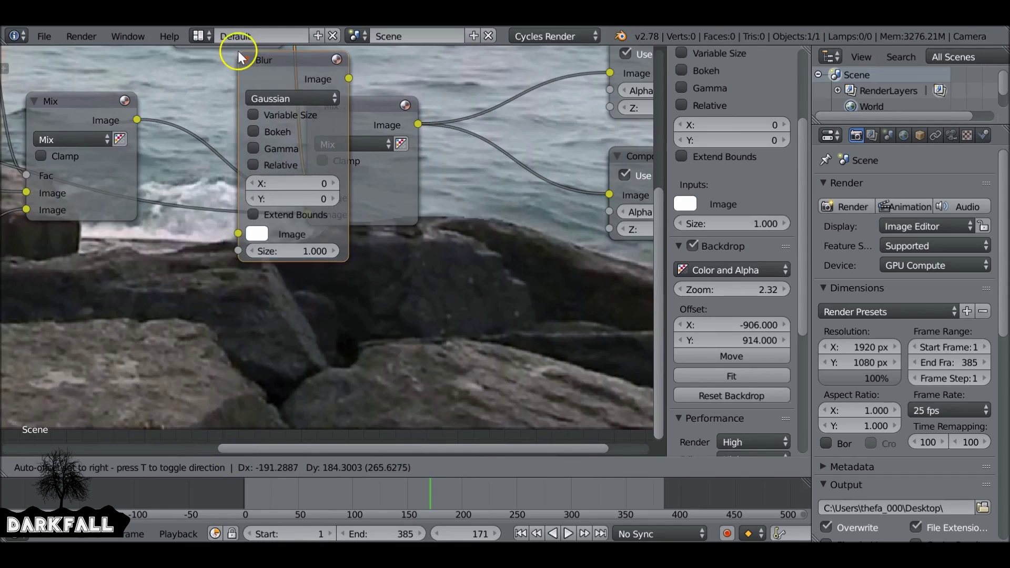
click(238, 54)
drag(412, 60, 337, 284)
middle_drag(337, 284, 188, 239)
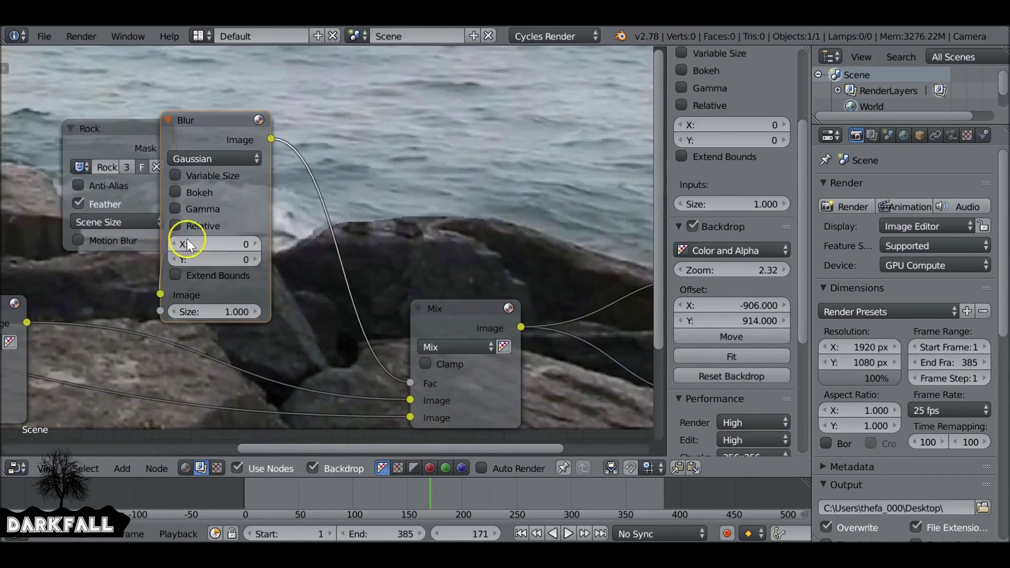
drag(129, 134, 72, 132)
- Set the Rock mask's Blur node to 10 on X and 5 on Y
click(244, 249)
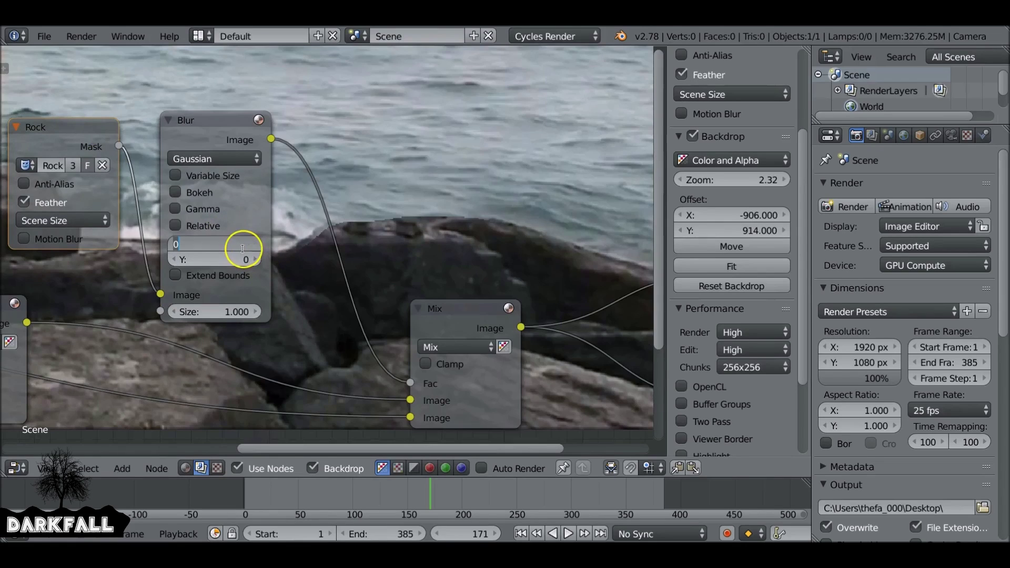
text(10)
key(Return)
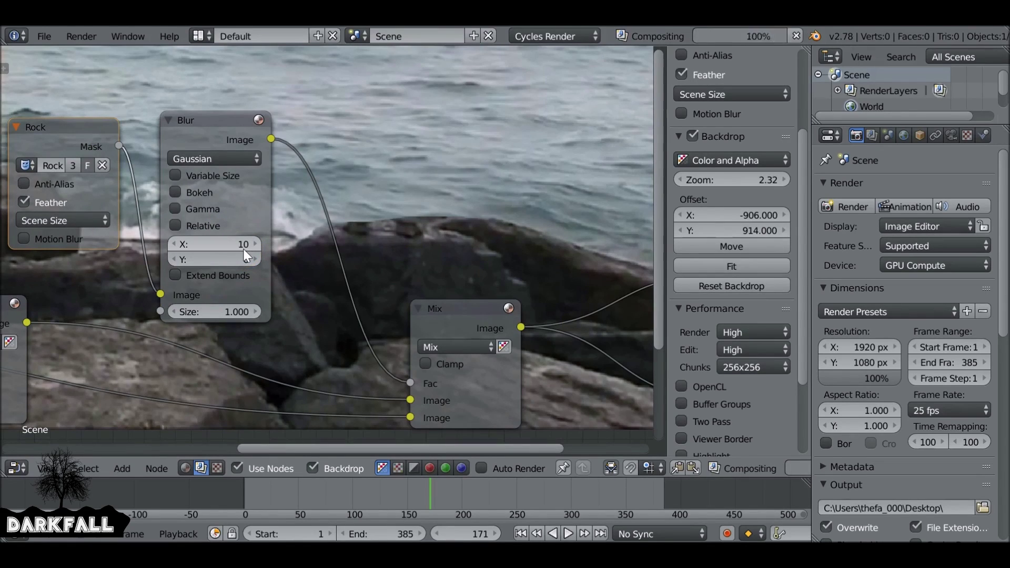
click(237, 255)
text(10)
key(Return)
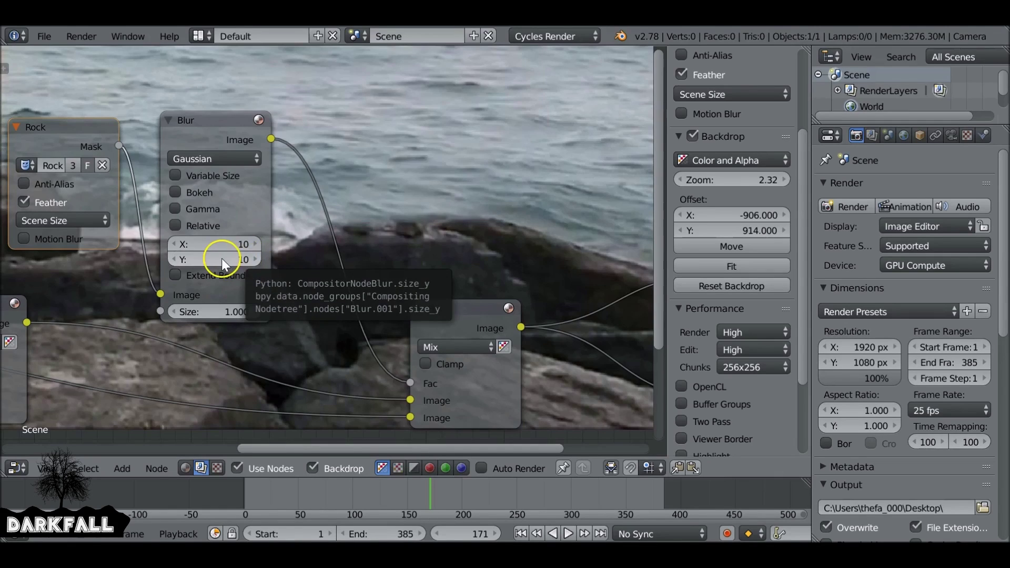
click(221, 259)
text(5)
key(Return)
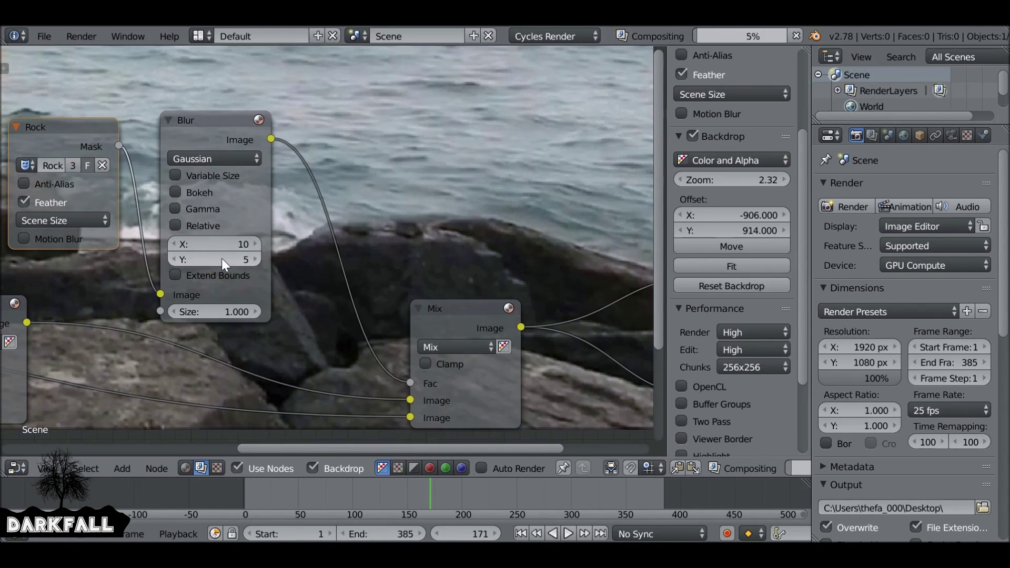
click(391, 238)
middle_drag(388, 219, 339, 273)
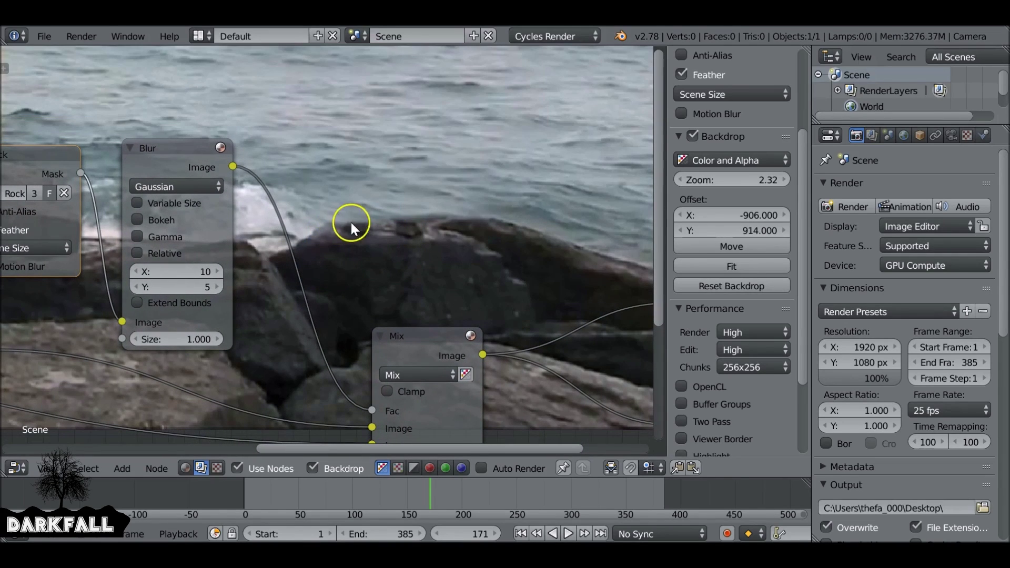
- Fit the Rock mask's upper-left points to the rock's edge in the Movie Clip Editor, and return to the Node Editor
click(17, 468)
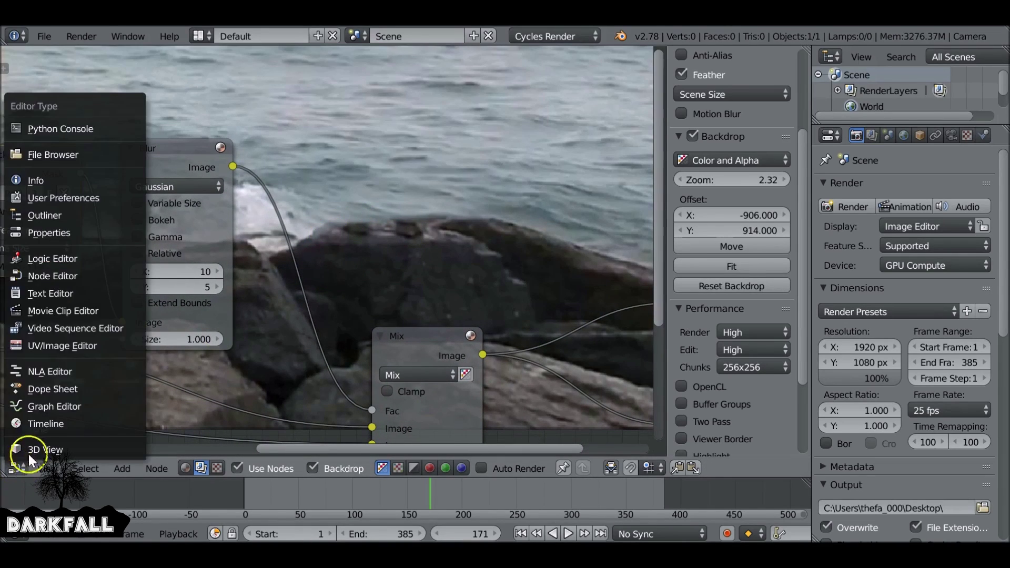
click(78, 313)
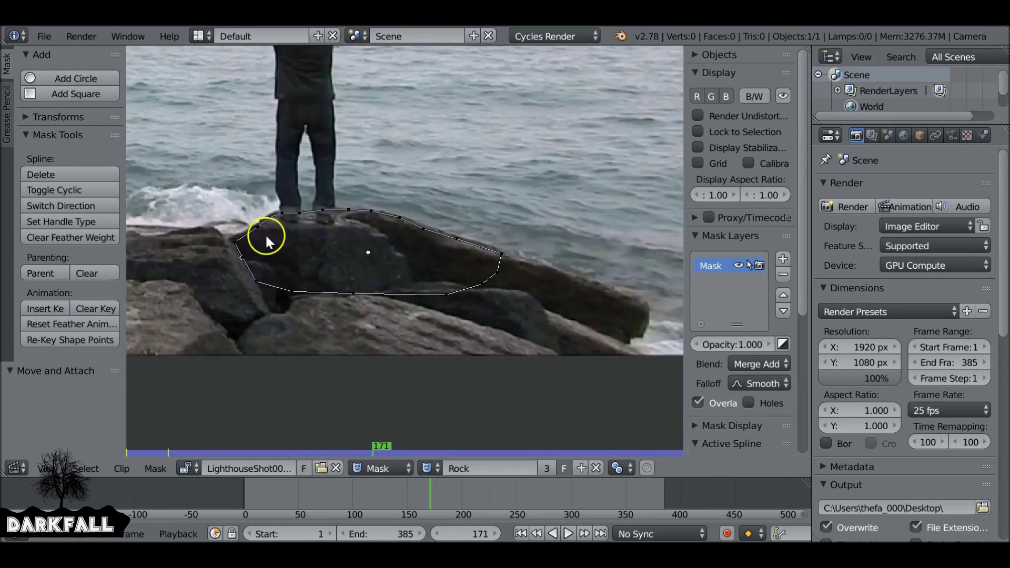
scroll(289, 223, up, 4)
scroll(287, 223, down, 4)
scroll(345, 232, up, 4)
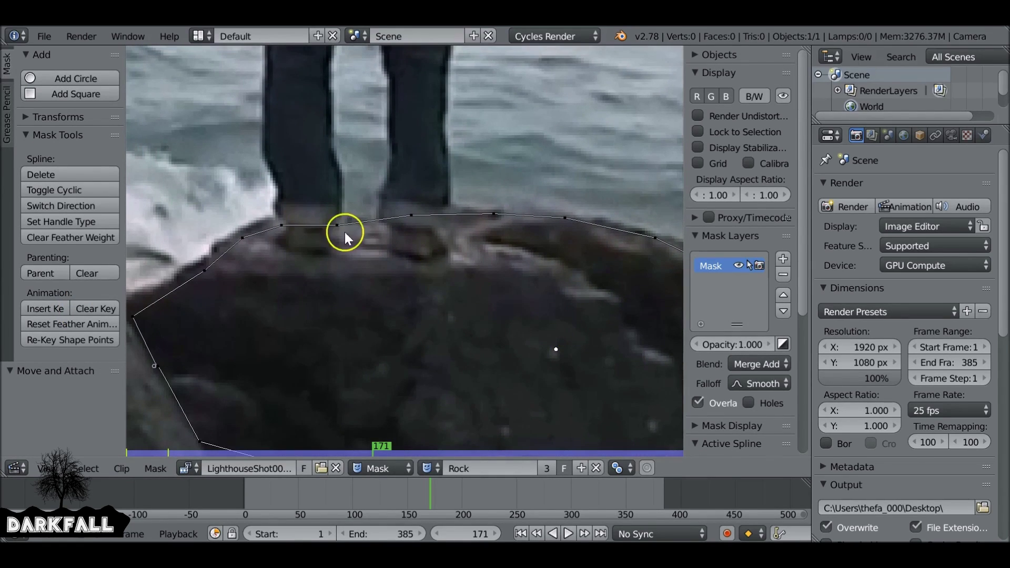
drag(286, 226, 273, 221)
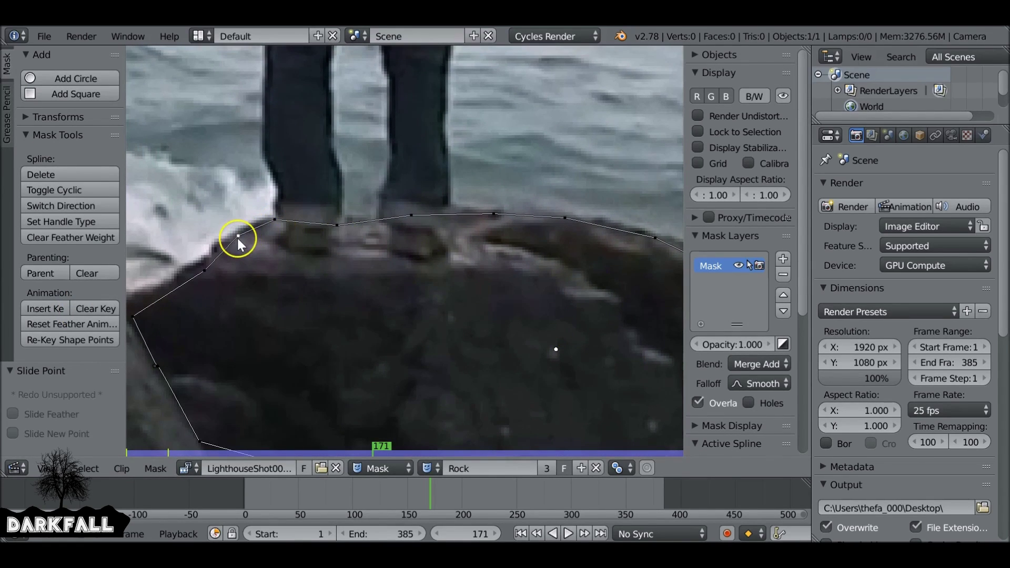
click(204, 270)
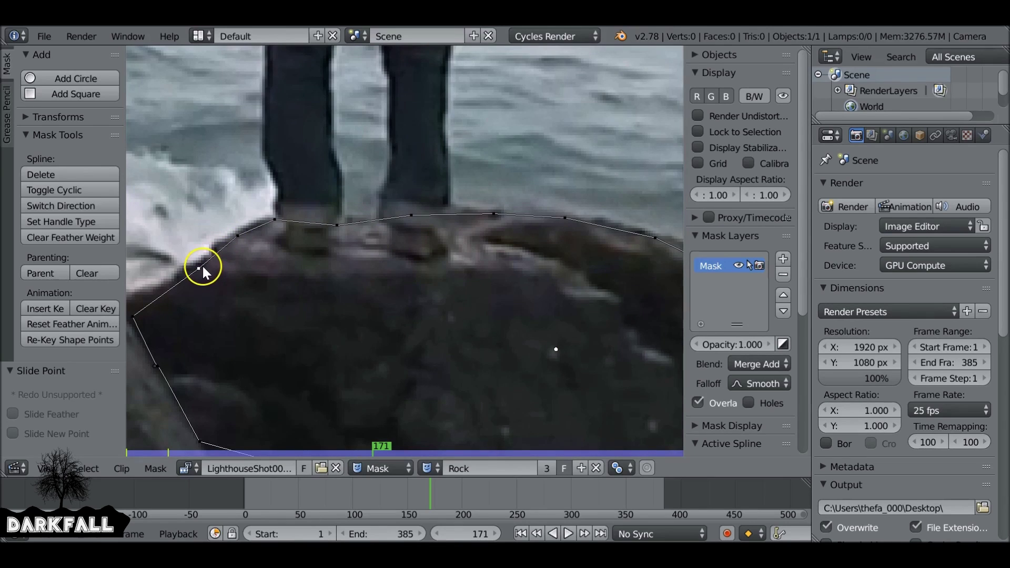
middle_drag(203, 266, 242, 292)
drag(220, 318, 207, 309)
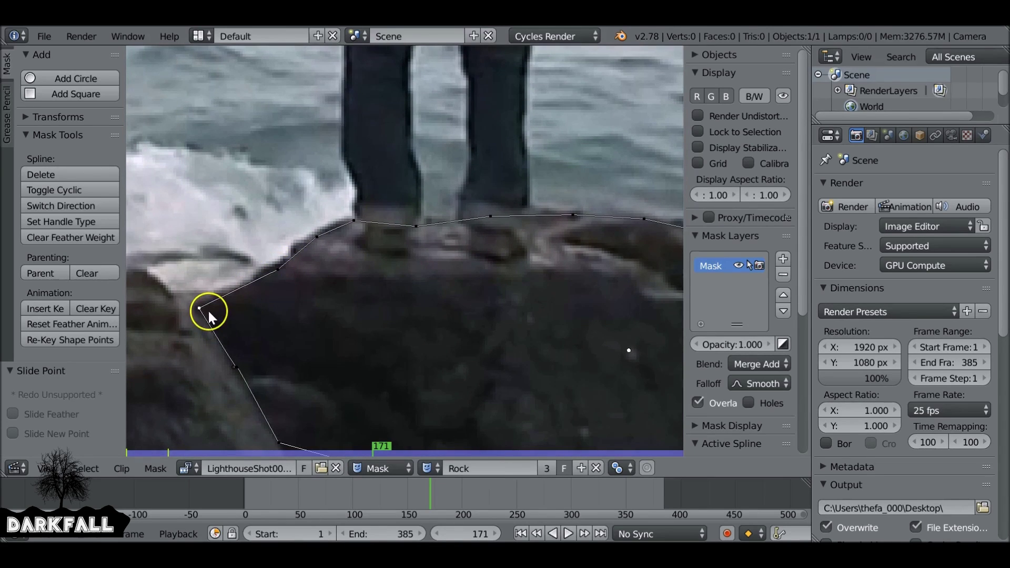
drag(283, 278, 279, 270)
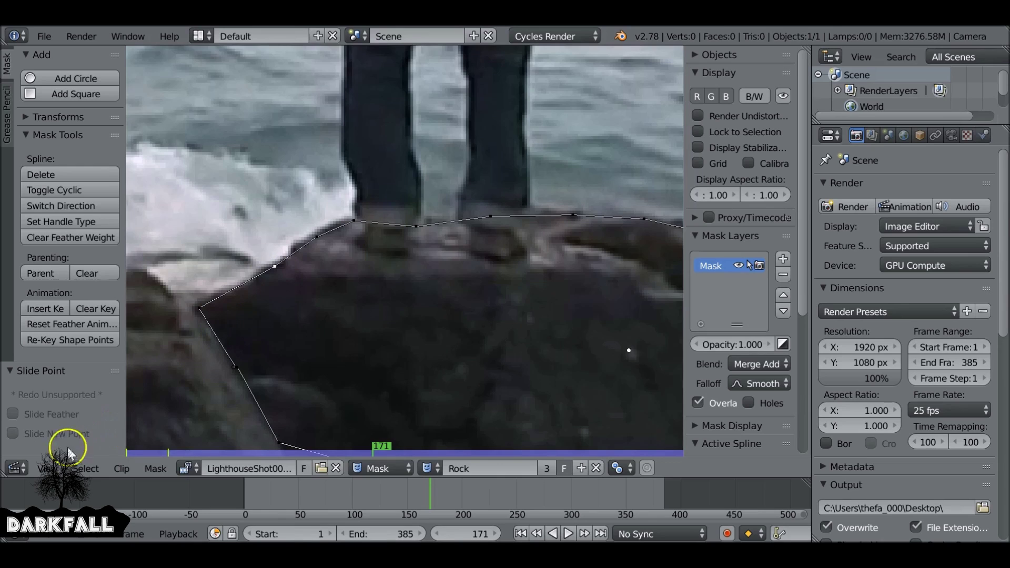
click(16, 468)
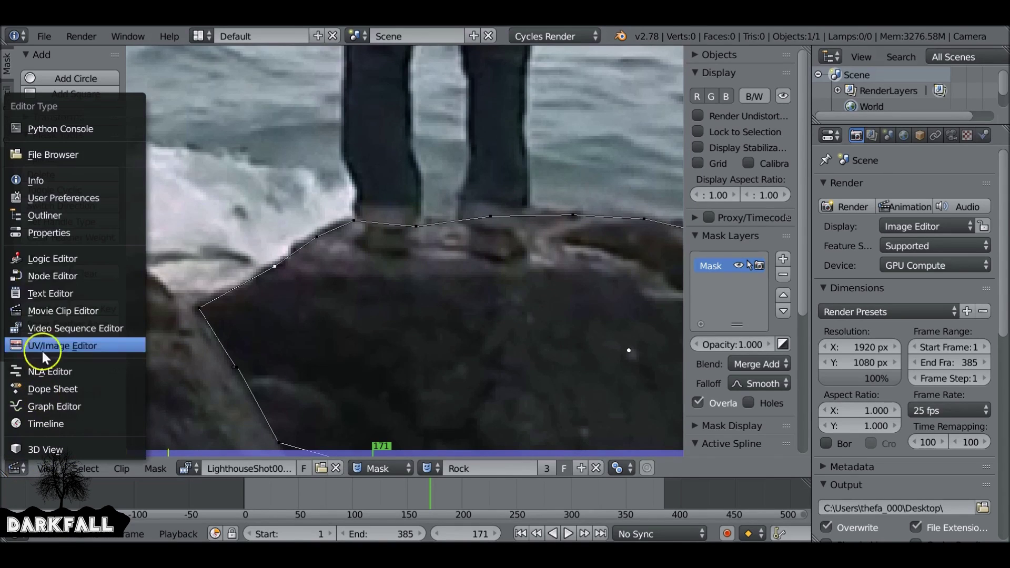
click(51, 275)
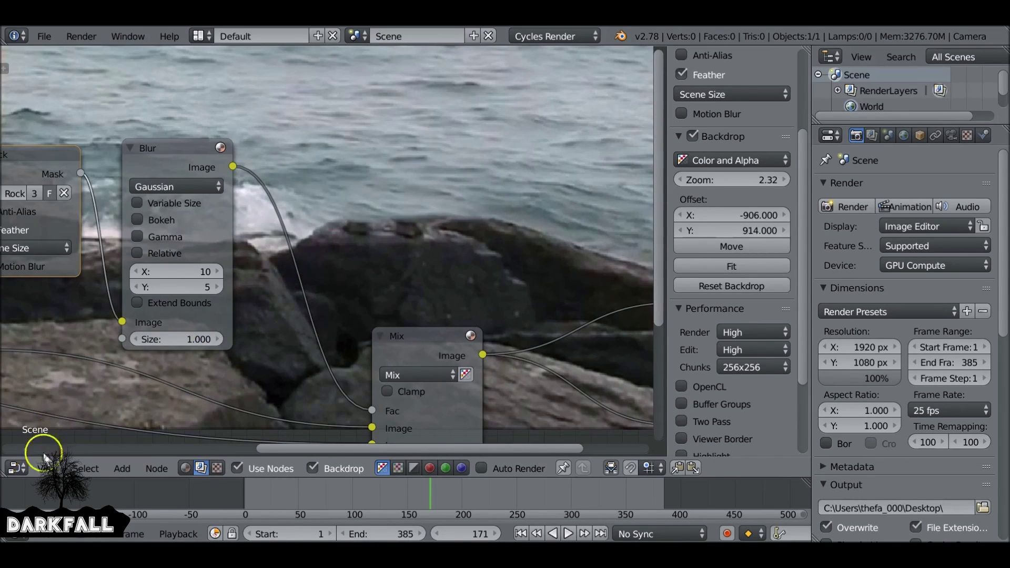
- Create a new mask in the Movie Clip Editor and name it Feet
click(21, 468)
click(71, 311)
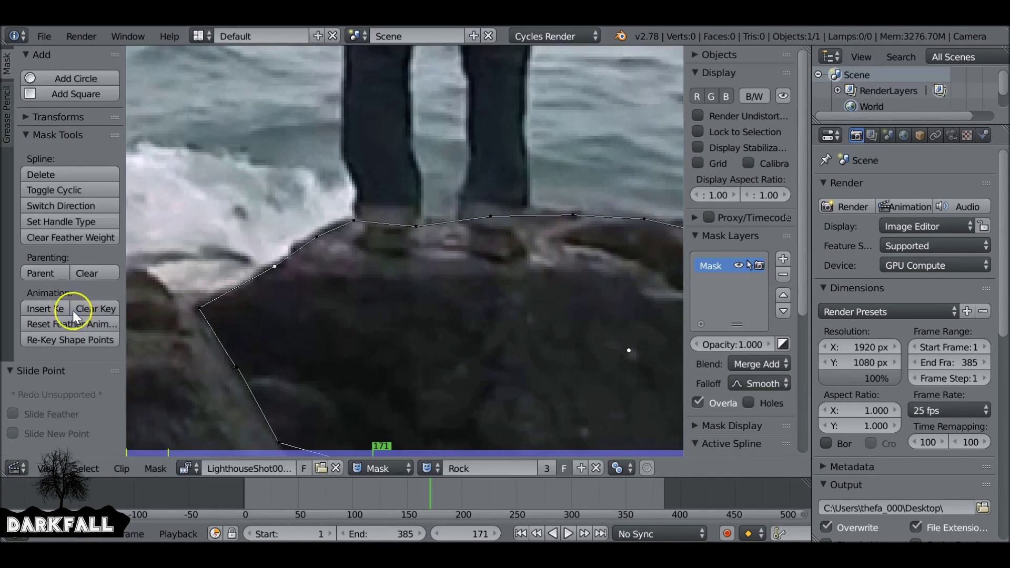
click(581, 468)
double_click(505, 467)
text(Feet)
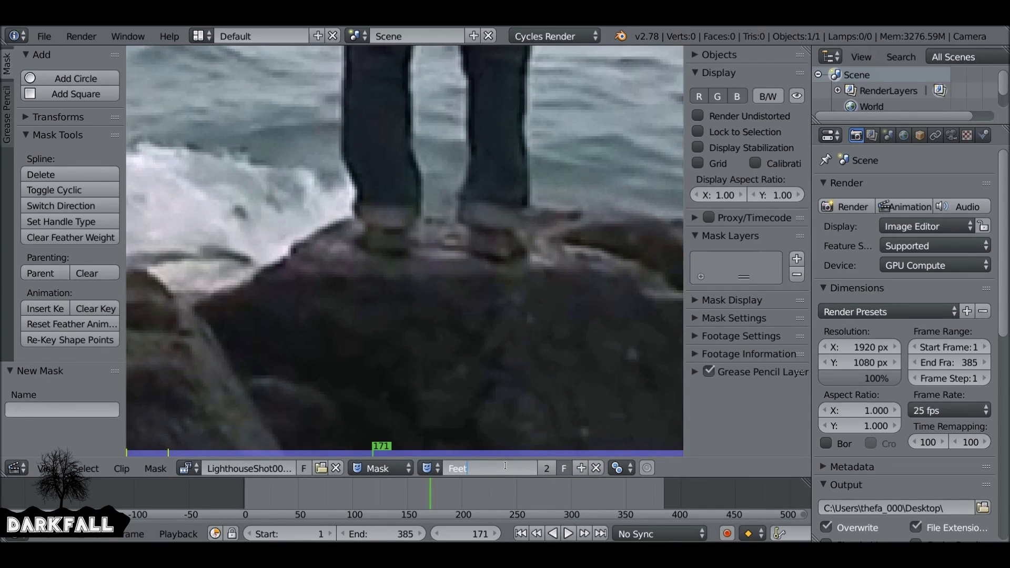
key(Return)
- Draw a closed mask spline around both of the man's shoes on top of the rock
click(439, 310)
ctrl+click(348, 227)
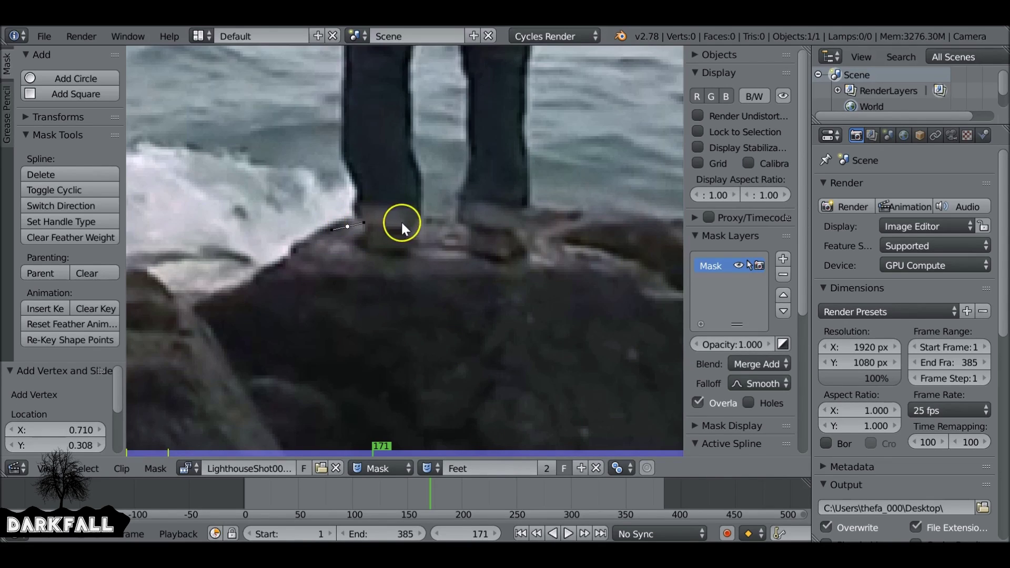
ctrl+click(456, 228)
ctrl+click(512, 238)
ctrl+click(546, 250)
ctrl+click(535, 260)
ctrl+click(484, 260)
ctrl+click(406, 262)
ctrl+click(354, 255)
ctrl+click(327, 241)
key(alt+c)
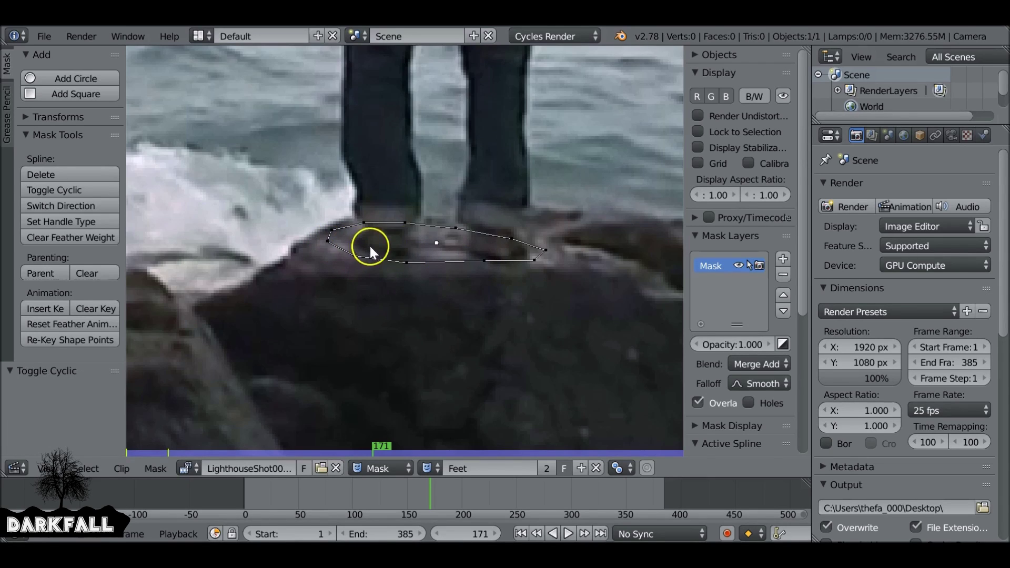
- Return to the Node Editor and shift the Composite and Viewer nodes away from the last Mix node to make room
click(17, 469)
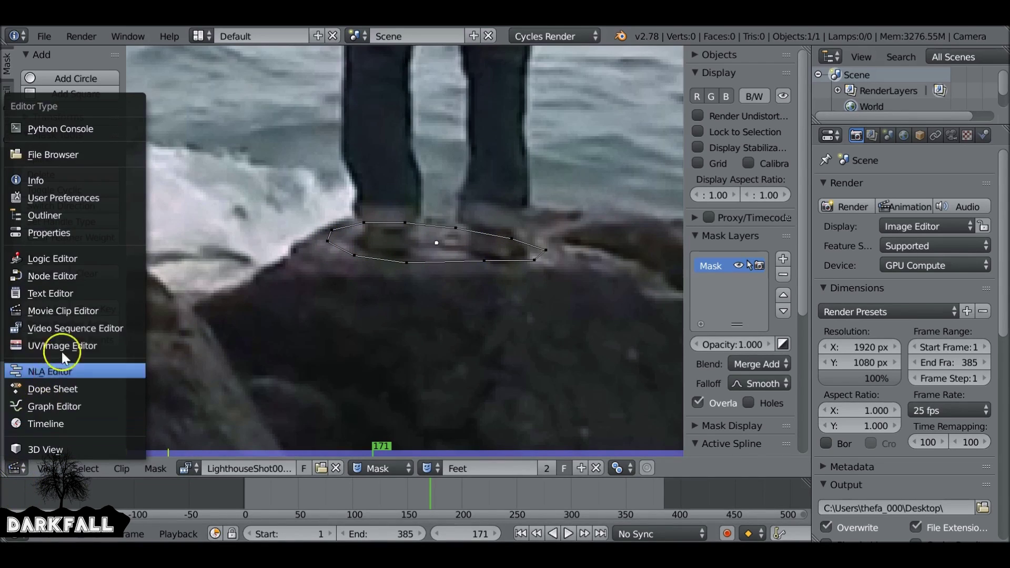
click(77, 278)
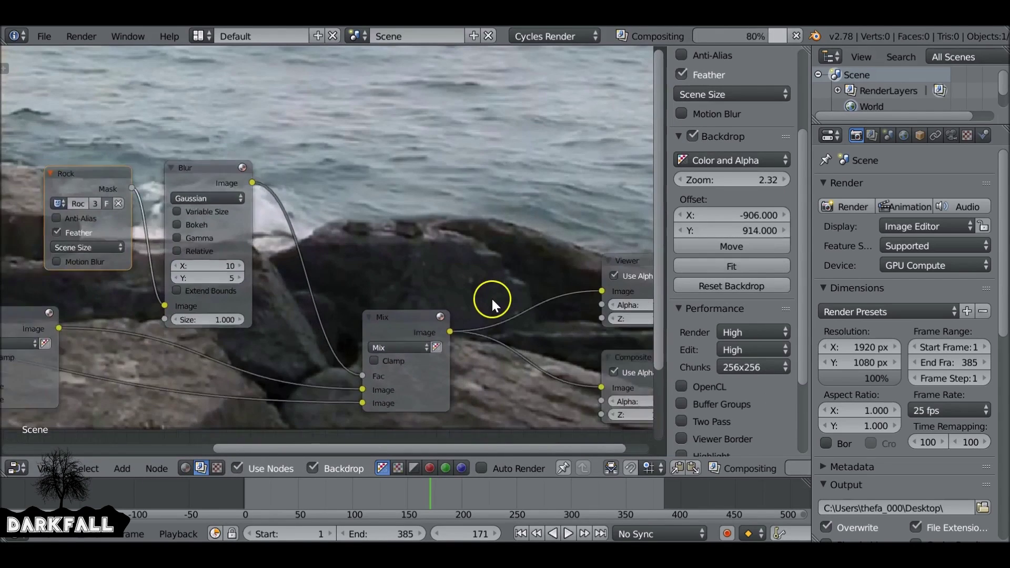
middle_drag(454, 326, 339, 219)
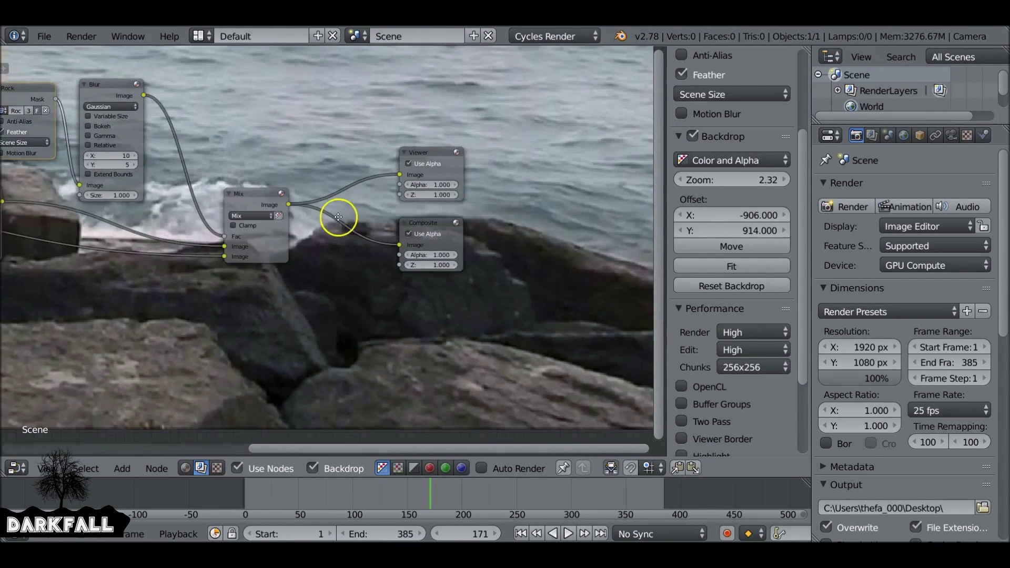
drag(431, 232, 477, 227)
drag(428, 153, 470, 140)
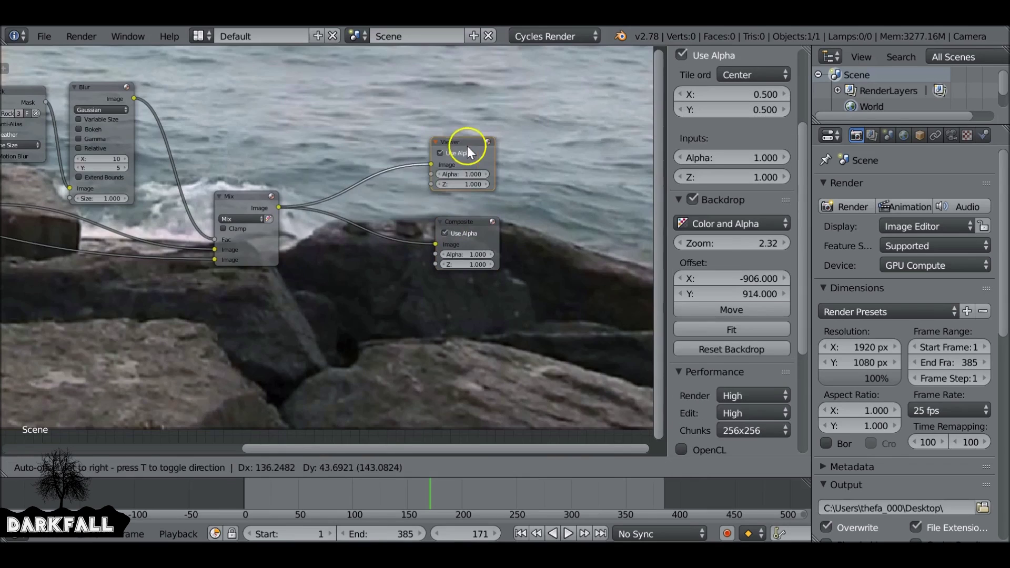
- Add a Mix node after the Rock Mix node and route its output to both the Composite and Viewer nodes
key(shift+a)
mouse_move(333, 249)
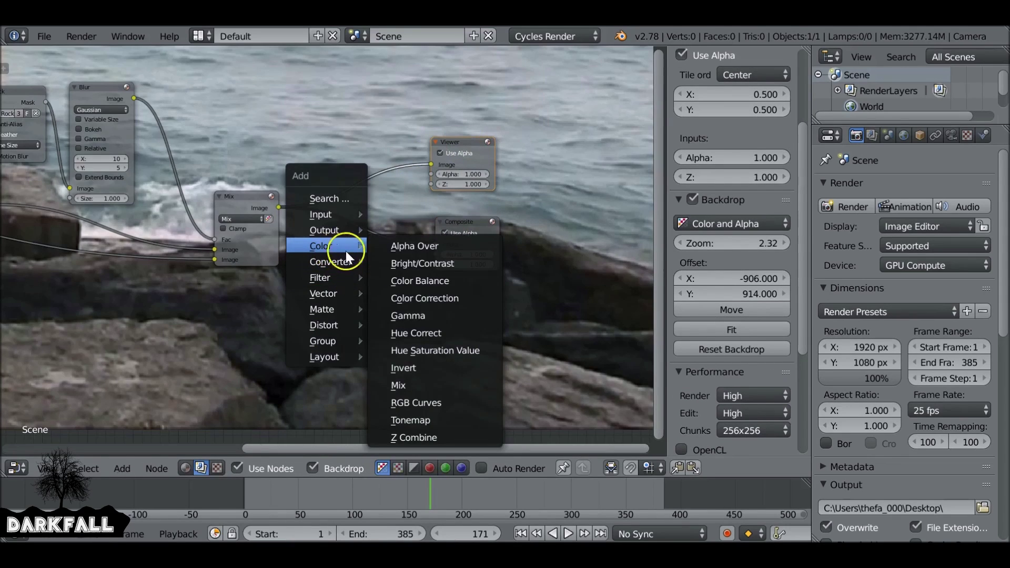
click(398, 385)
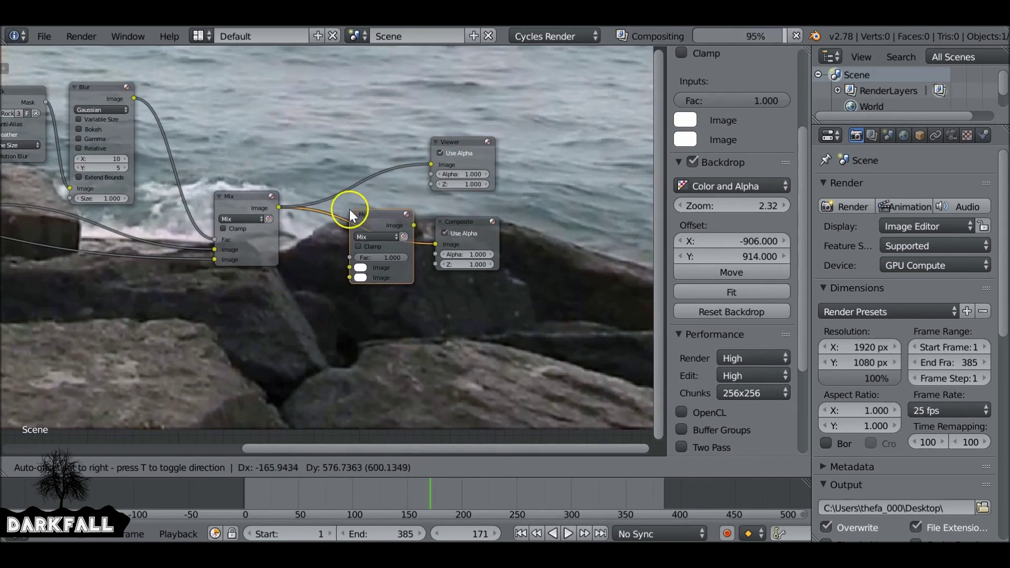
click(385, 216)
ctrl+shift+click(373, 221)
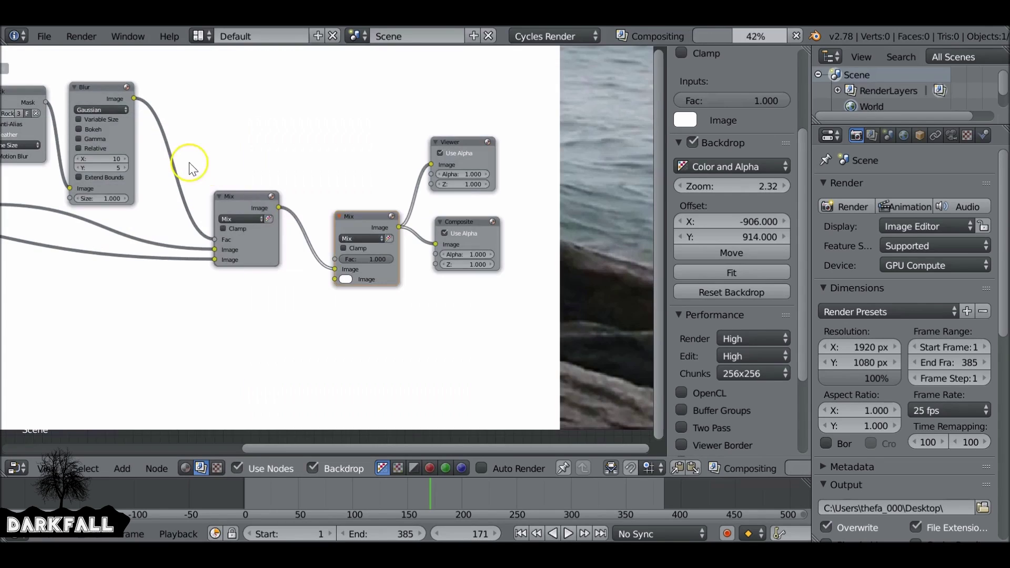
- Add a reroute point on the original footage link and connect it to the new Mix node's second Image input
scroll(271, 273, down, 4)
middle_drag(248, 284, 258, 221)
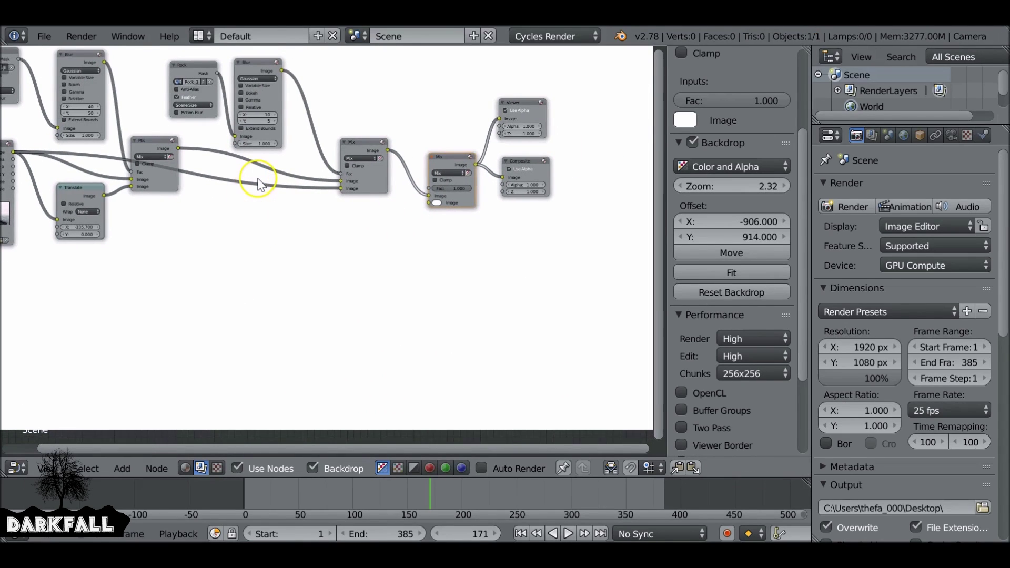
right_click(256, 187)
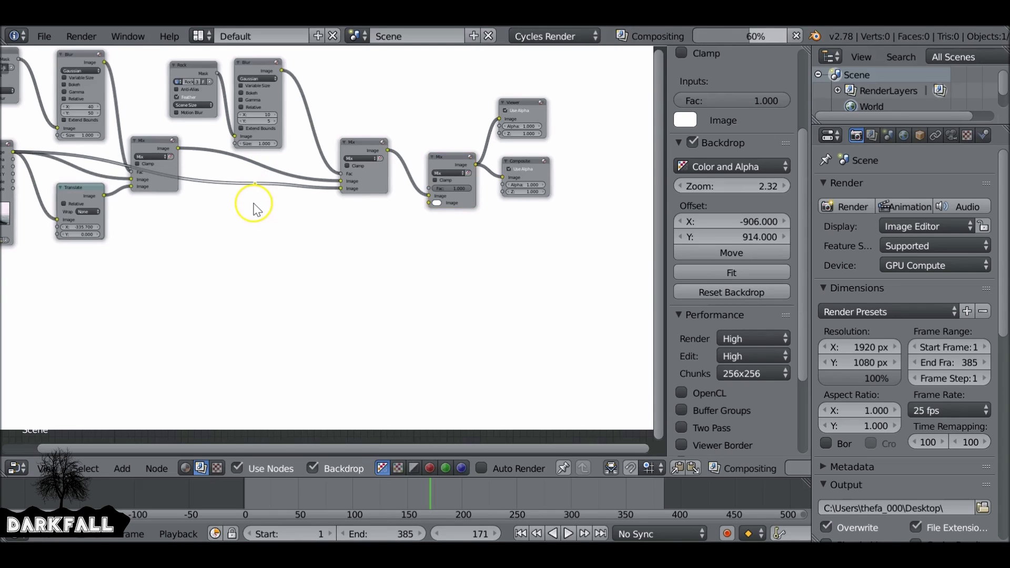
drag(256, 187, 440, 205)
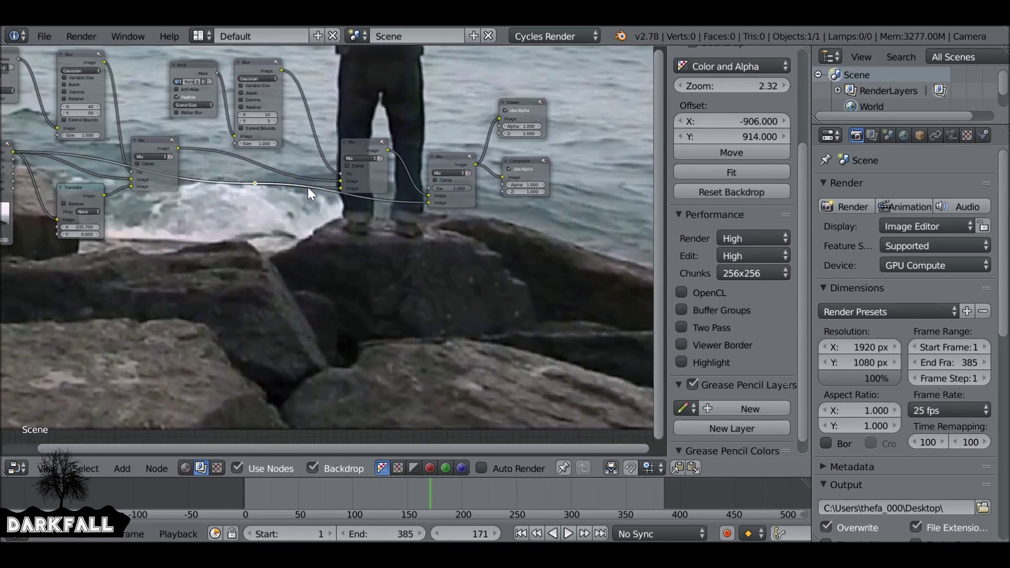
- Duplicate the Rock mask node into the new Mix node's Fac input and set the copy's mask to Feet
middle_drag(367, 164, 293, 248)
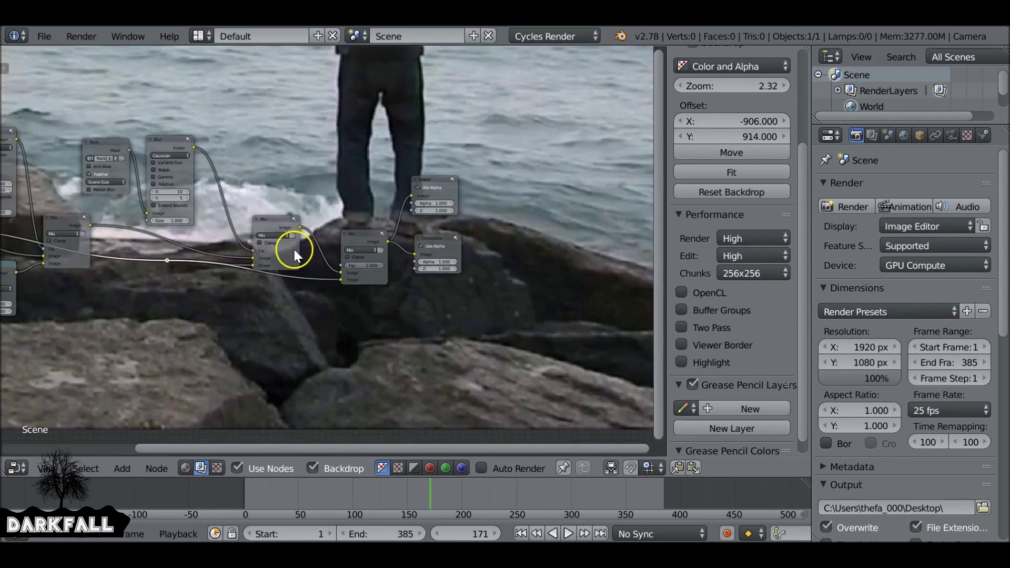
scroll(73, 130, up, 1)
click(74, 130)
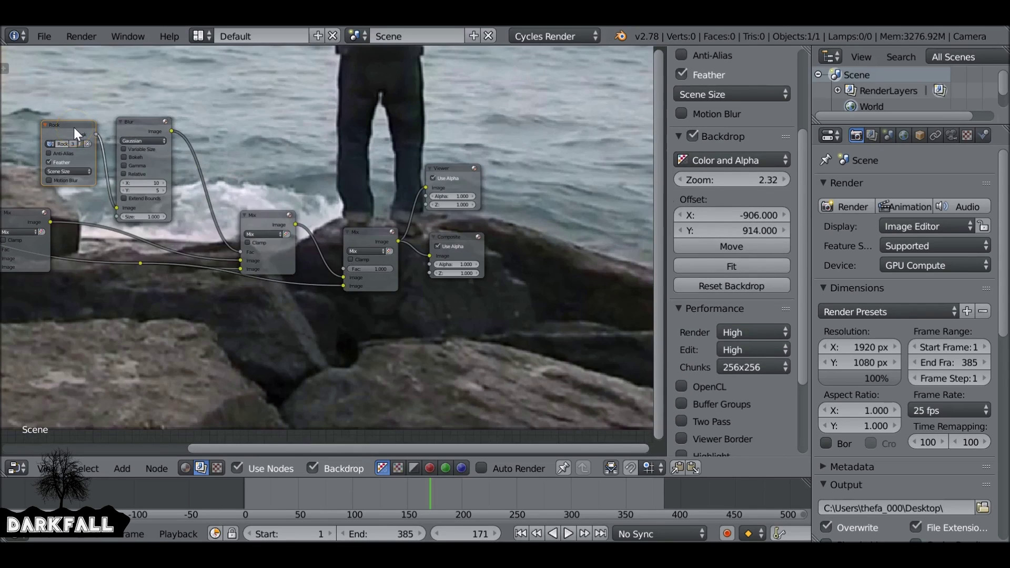
drag(73, 128, 292, 111)
scroll(292, 112, up, 2)
middle_drag(292, 112, 248, 176)
scroll(248, 176, up, 2)
drag(242, 77, 306, 384)
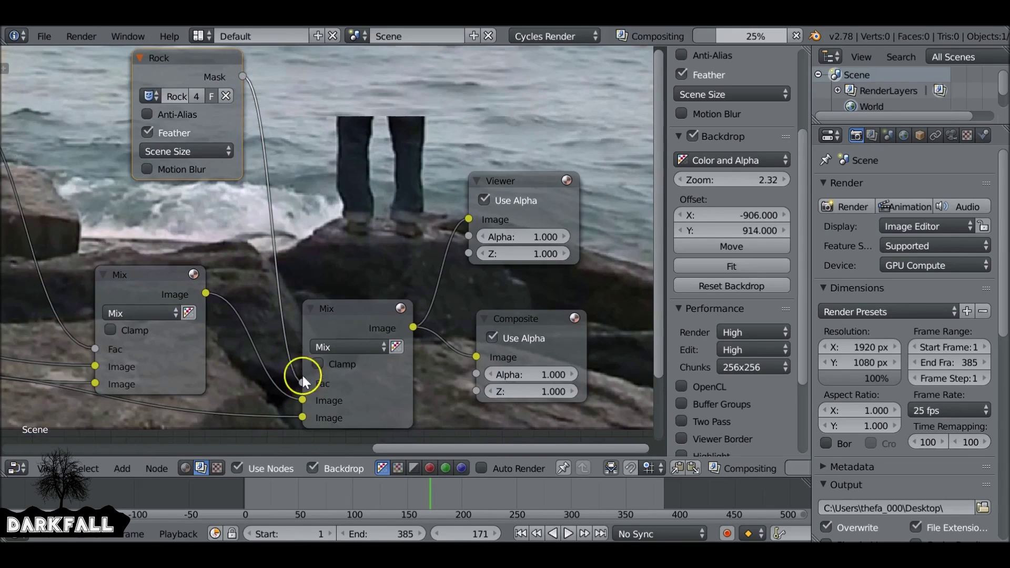
click(150, 96)
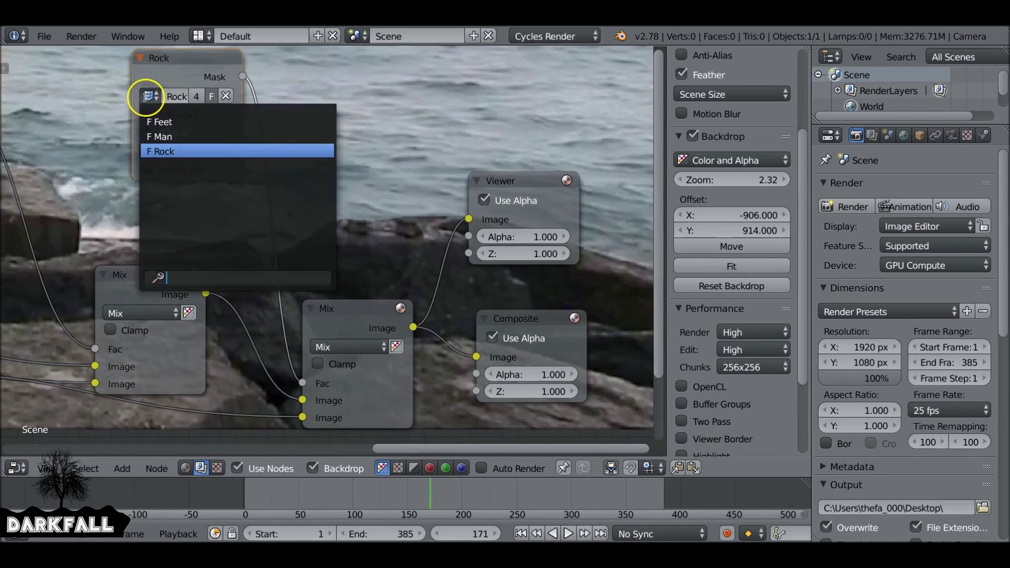
click(165, 124)
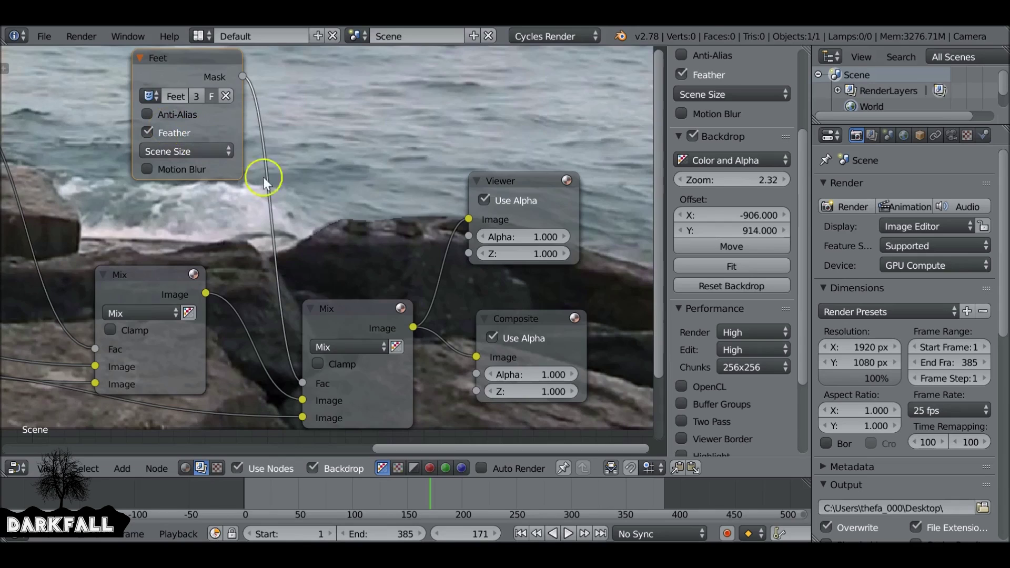
- Insert a Translate node on the footage link between the reroute point and the new Mix node's second Image input
shift+scroll(361, 147, down, 10)
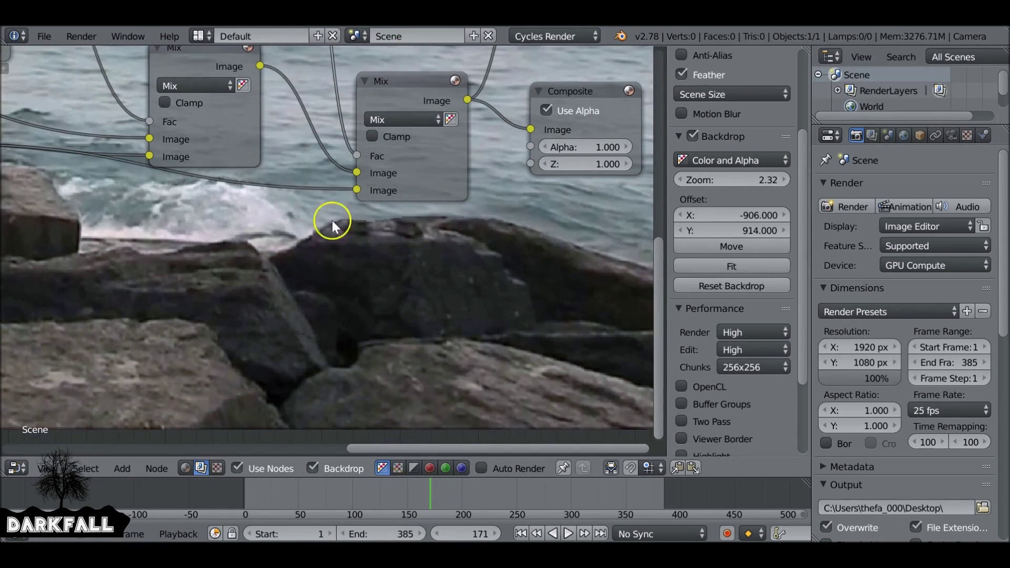
scroll(245, 240, down, 1)
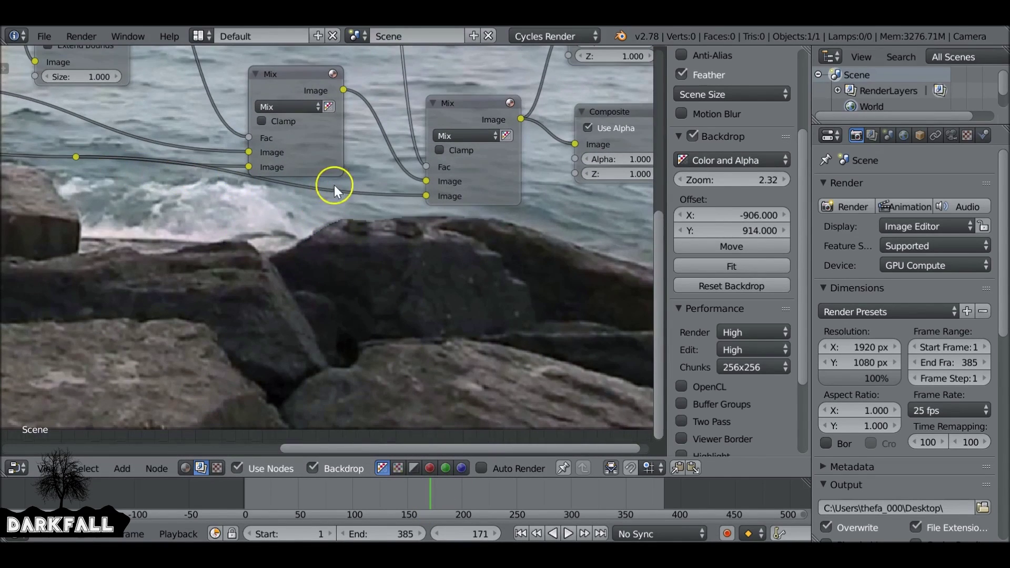
key(shift+a)
mouse_move(301, 212)
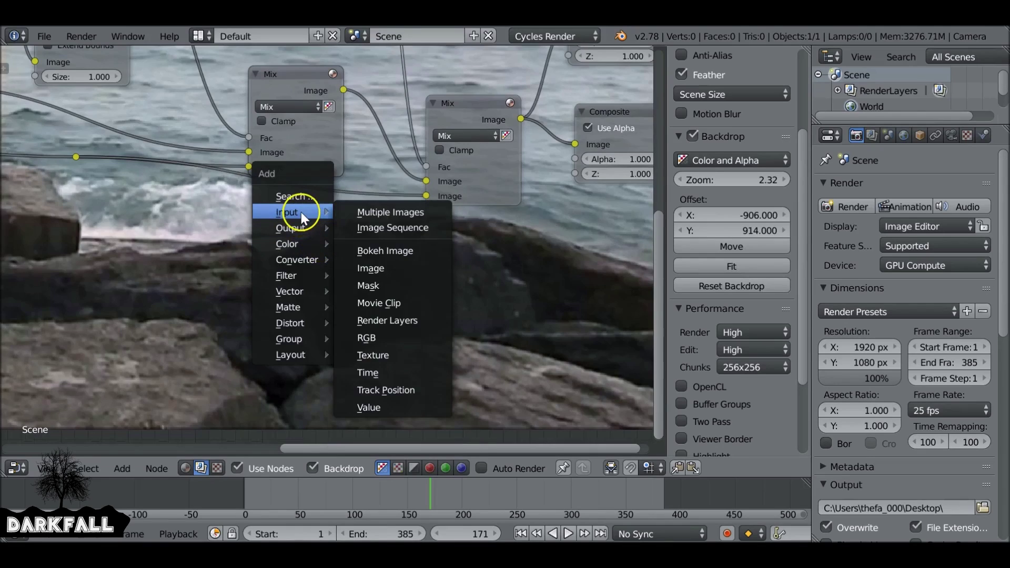
mouse_move(294, 322)
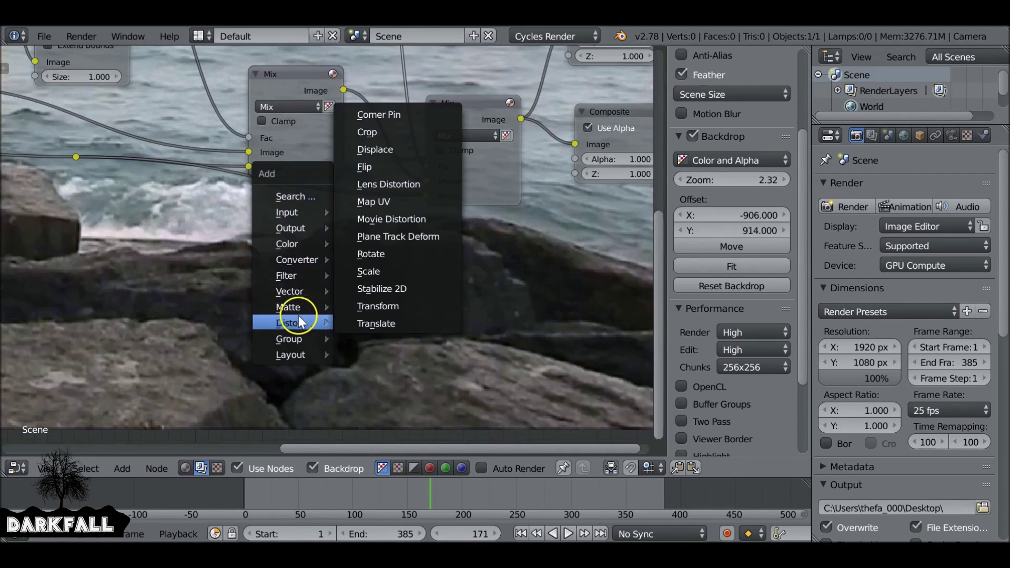
click(398, 317)
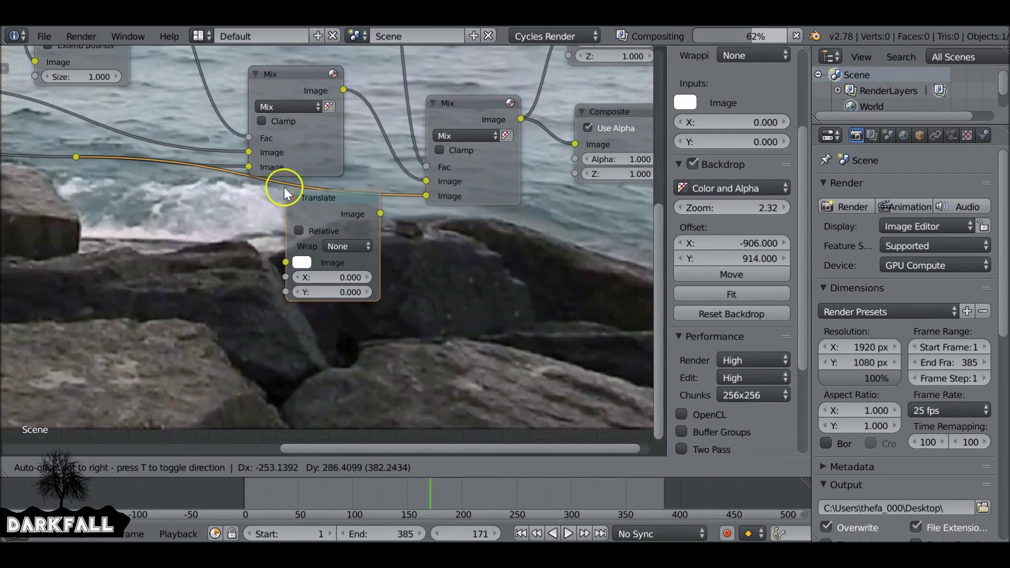
click(283, 182)
drag(315, 192, 302, 223)
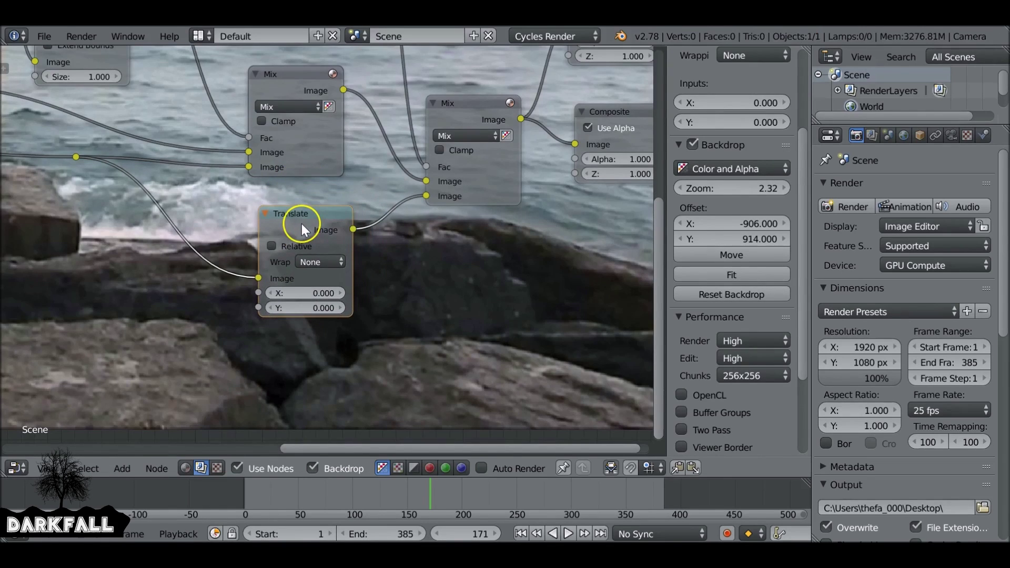
- Try shifting the footage behind the Feet mask to -30.7 on X in the Translate node
scroll(302, 224, up, 2)
middle_drag(349, 306, 267, 263)
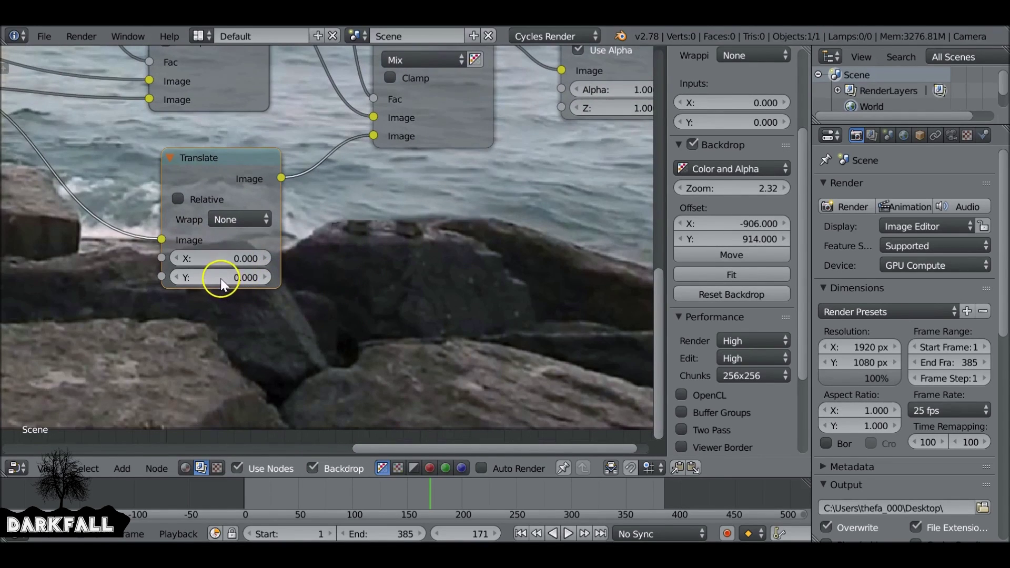
drag(218, 254, 61, 232)
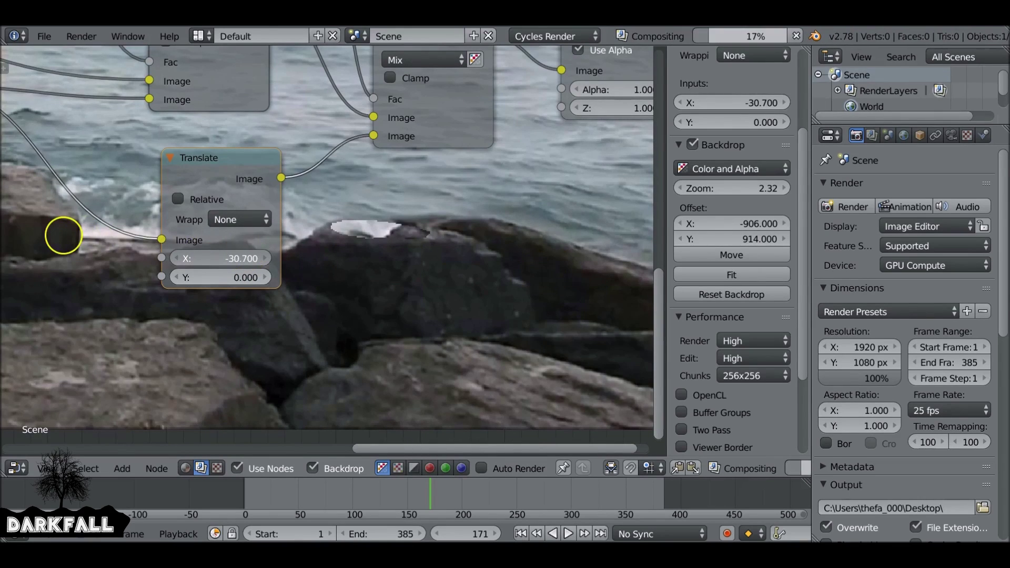
- Reset the new Translate node's X to 0 and set its Y to 27.7
click(223, 255)
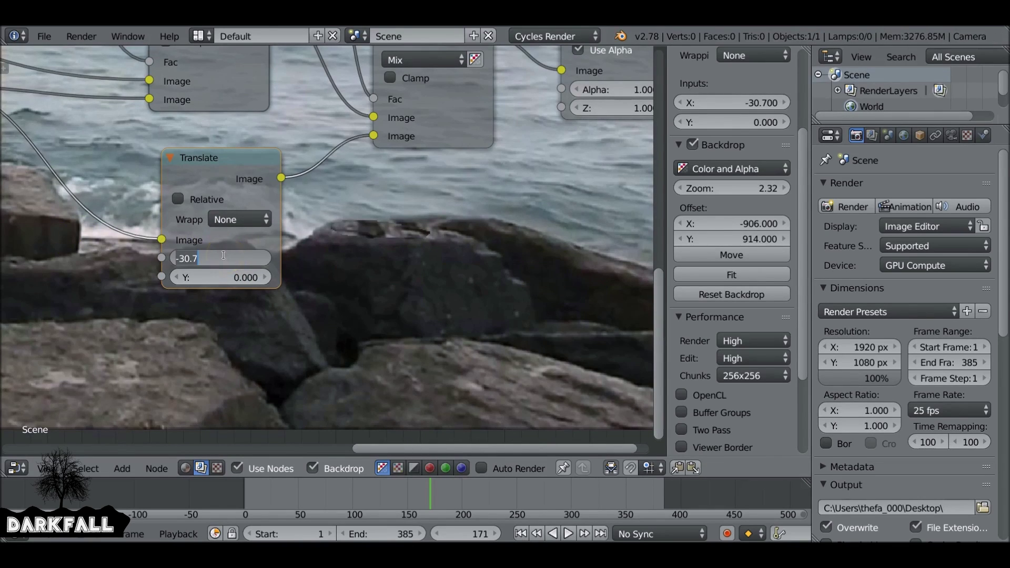
text(0)
key(Return)
drag(199, 279, 367, 275)
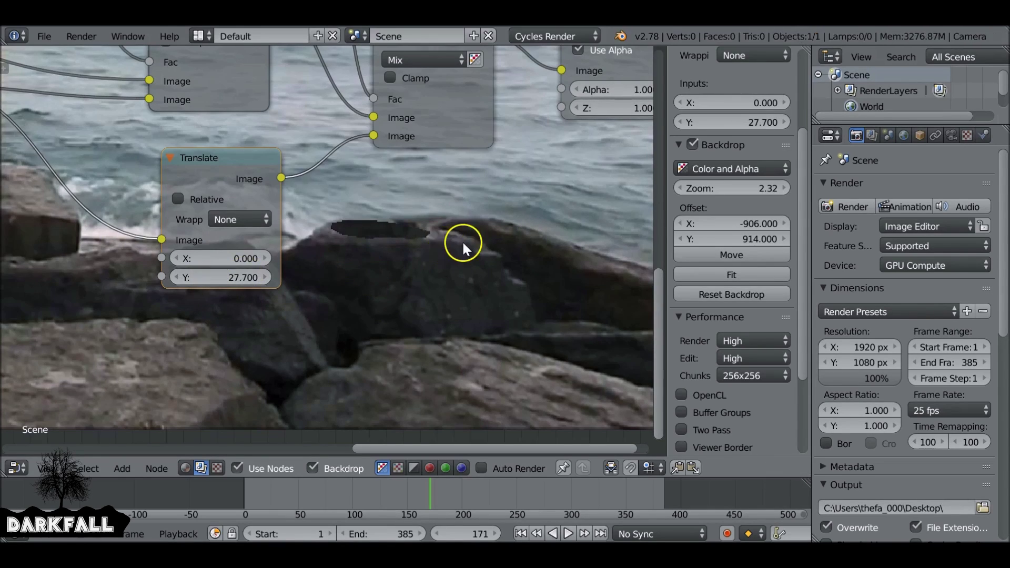
- Add a Blur node and insert it between the Feet mask node and the last Mix node's Fac input
scroll(323, 160, down, 1)
middle_drag(320, 164, 292, 225)
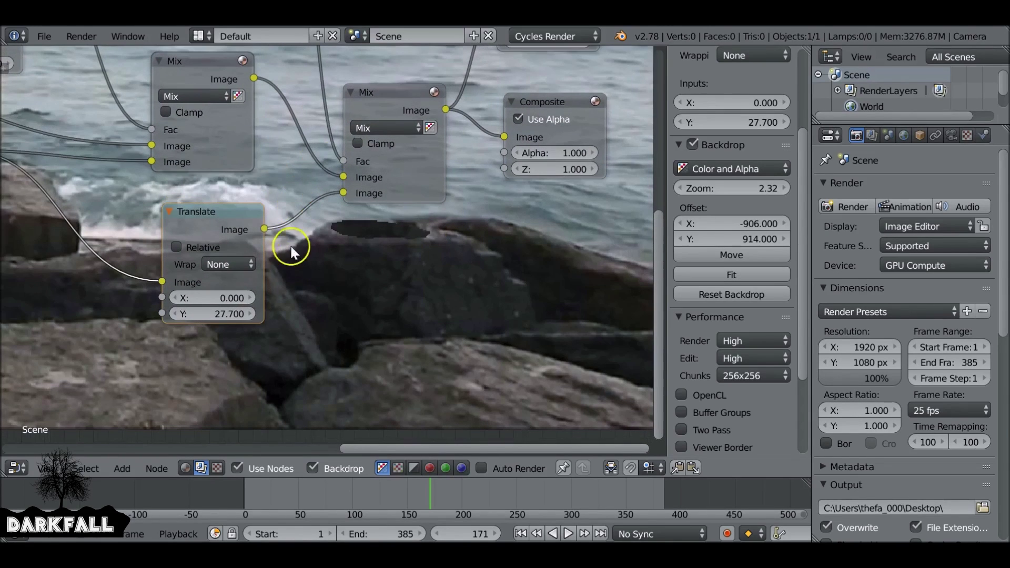
key(shift+a)
mouse_move(287, 230)
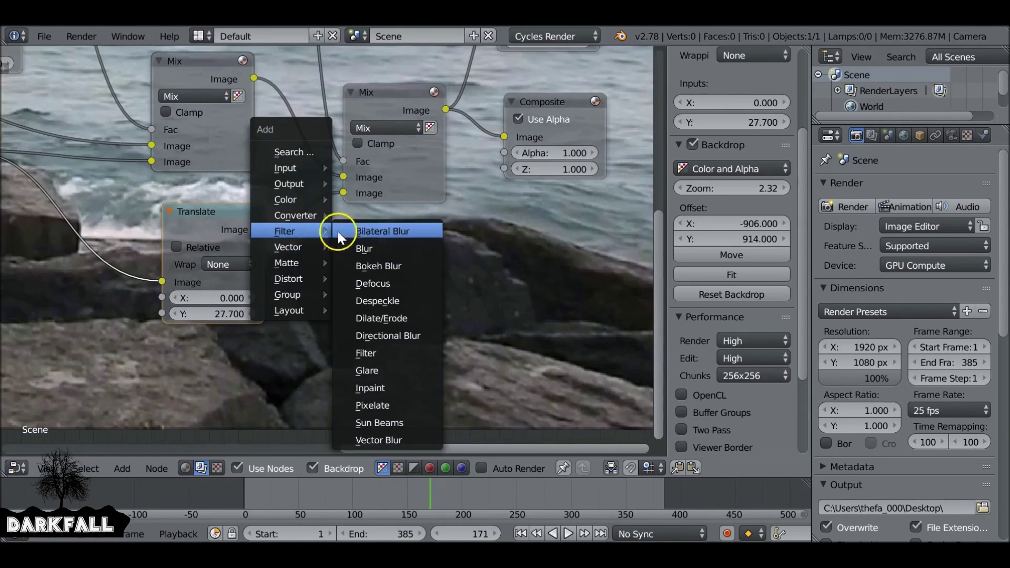
click(377, 249)
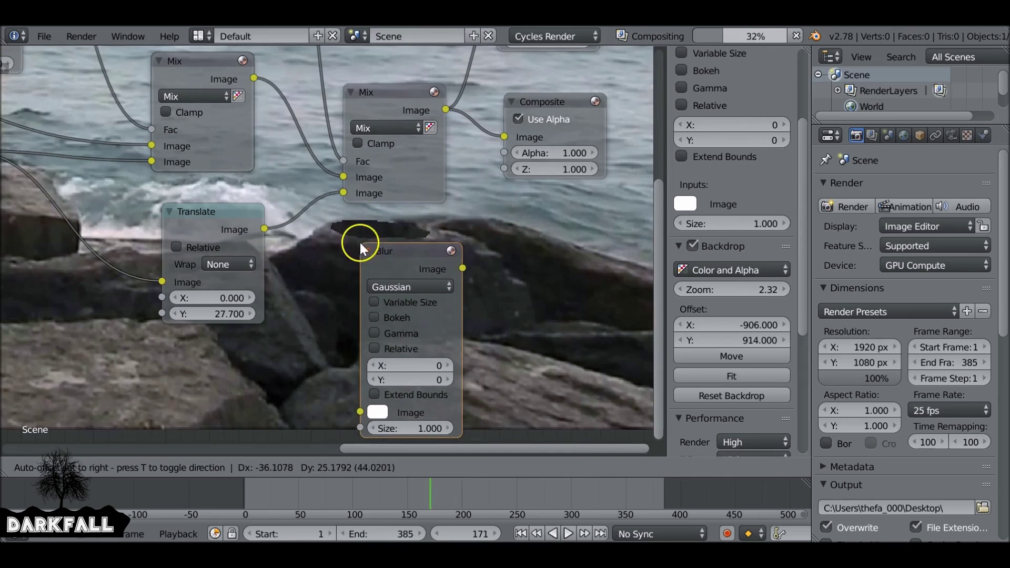
click(360, 242)
scroll(360, 242, down, 1)
scroll(374, 197, down, 2)
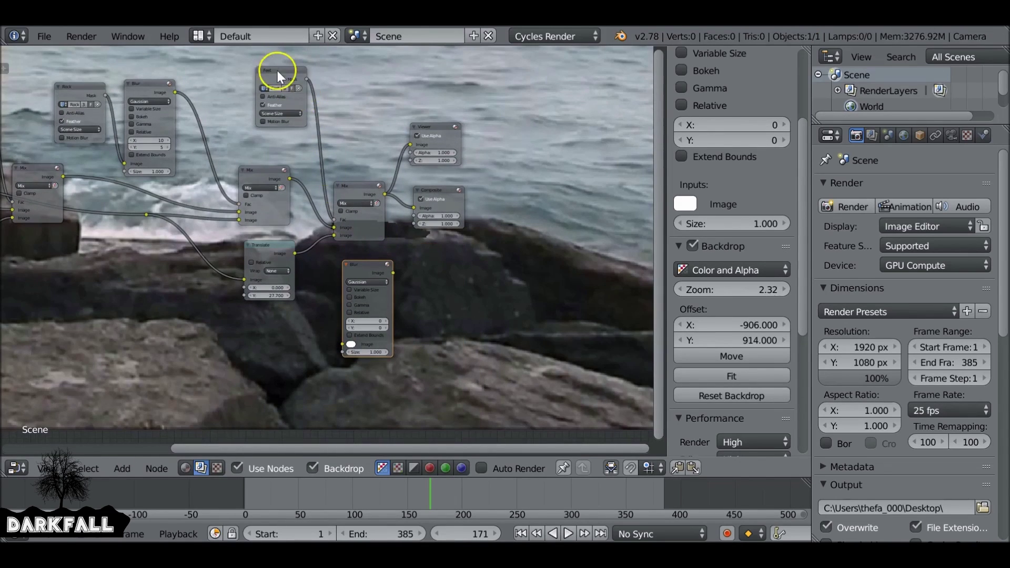
drag(277, 70, 245, 72)
drag(368, 268, 308, 74)
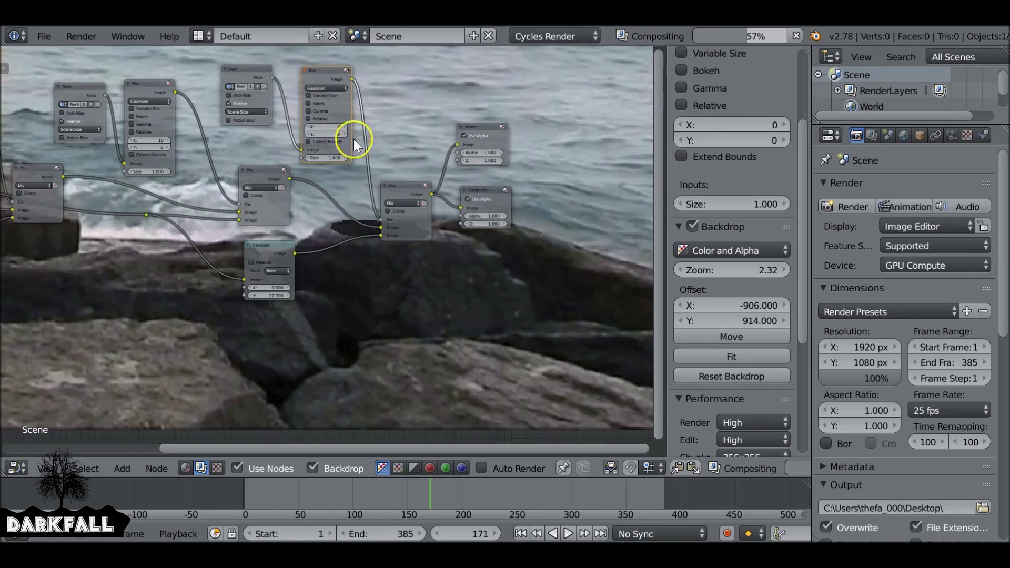
- Set the Feet mask's Blur node to 2 on both X and Y
scroll(364, 232, up, 3)
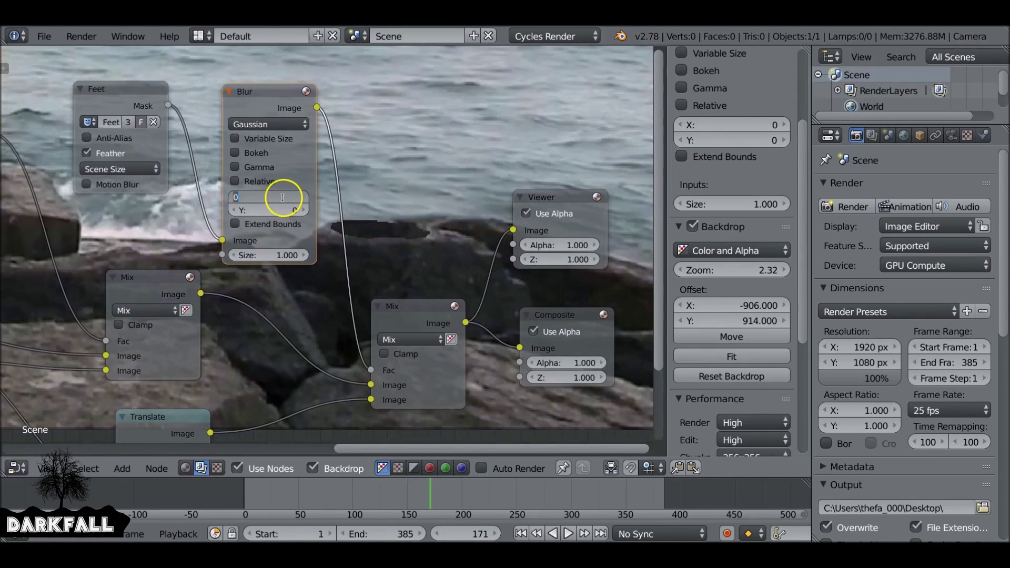
click(281, 202)
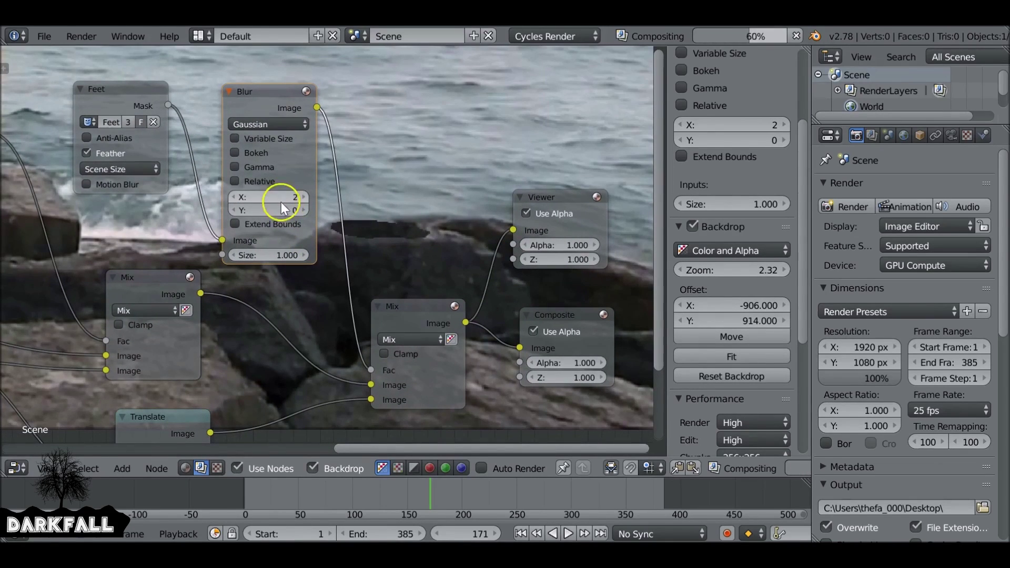
text(2)
key(Return)
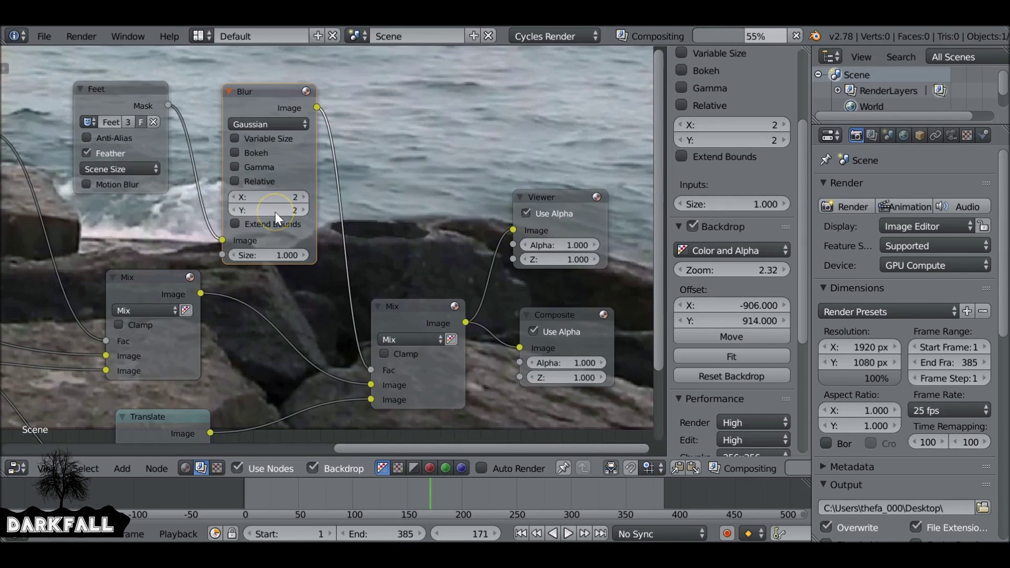
- Try a blur of 9 on both X and Y in the Feet mask's Blur node
scroll(276, 212, up, 2)
click(220, 166)
text(9)
key(Return)
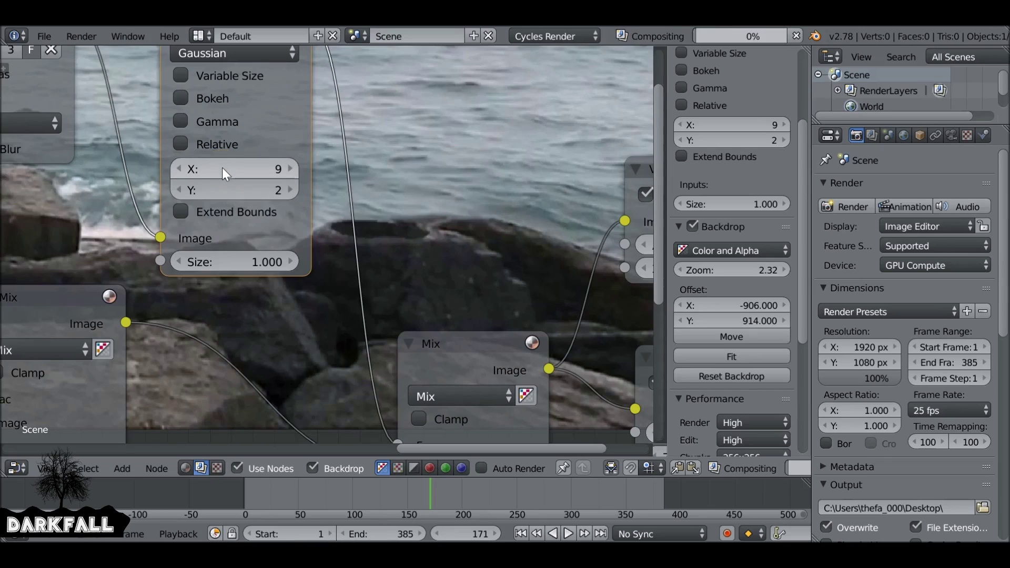
click(222, 188)
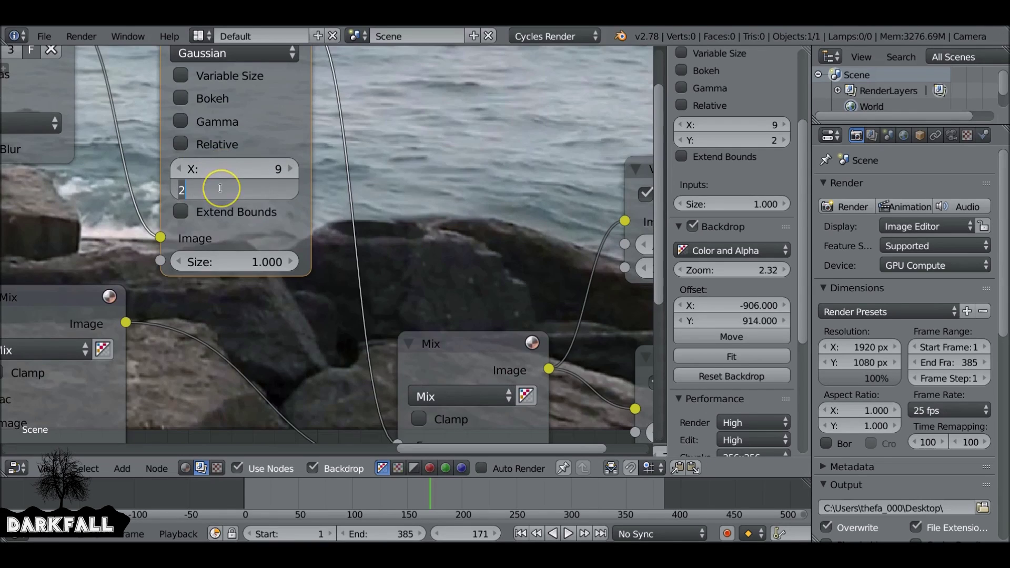
text(9)
key(Return)
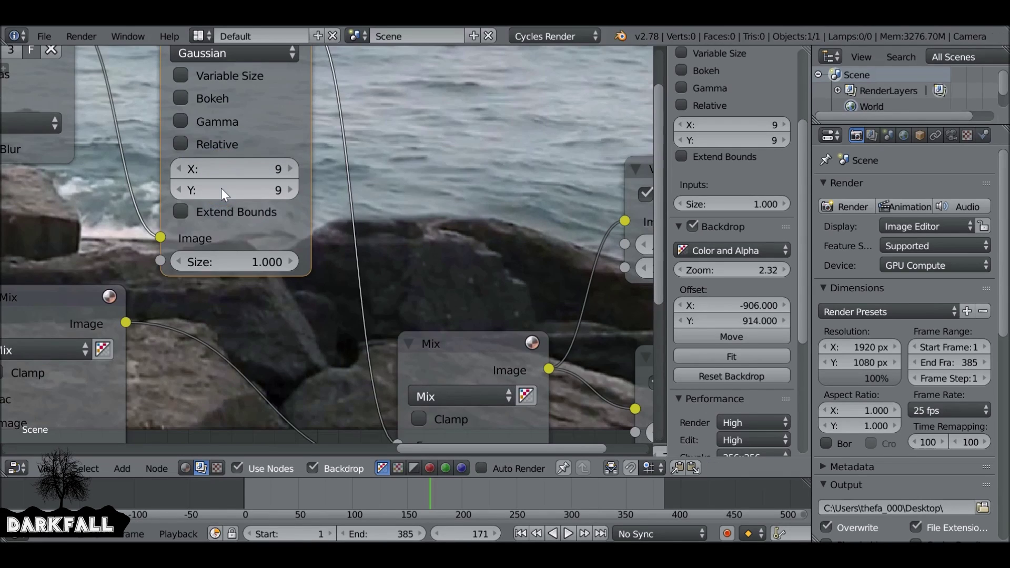
- Set the Feet mask's Blur node to 5 on both X and Y
click(207, 177)
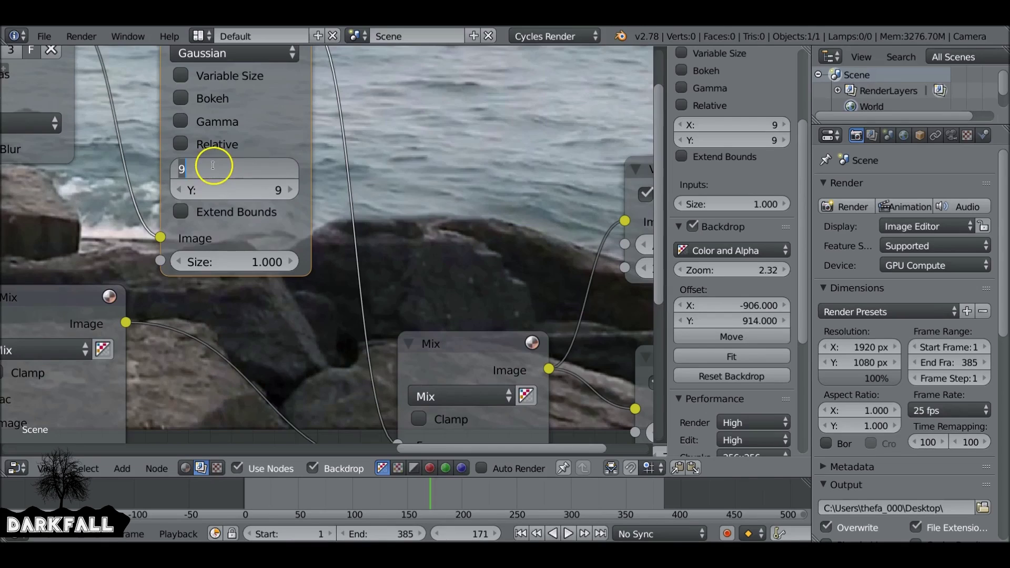
text(5)
key(Return)
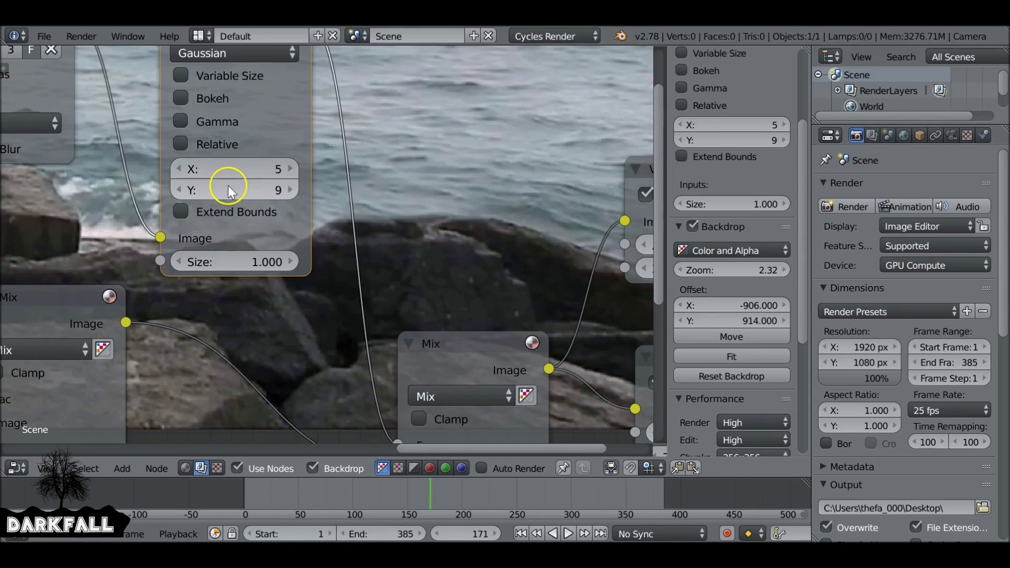
click(228, 186)
text(5)
key(Return)
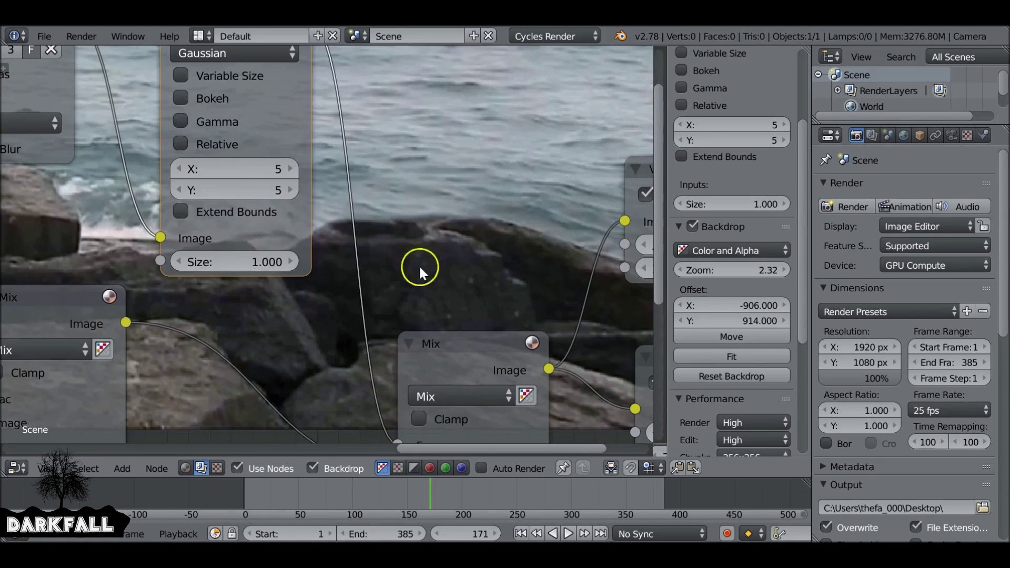
- Add an RGB Curves node and insert it between the Y 27.7 Translate node and the last Mix node's second Image input
scroll(412, 241, down, 3)
middle_drag(388, 327, 367, 182)
key(shift+a)
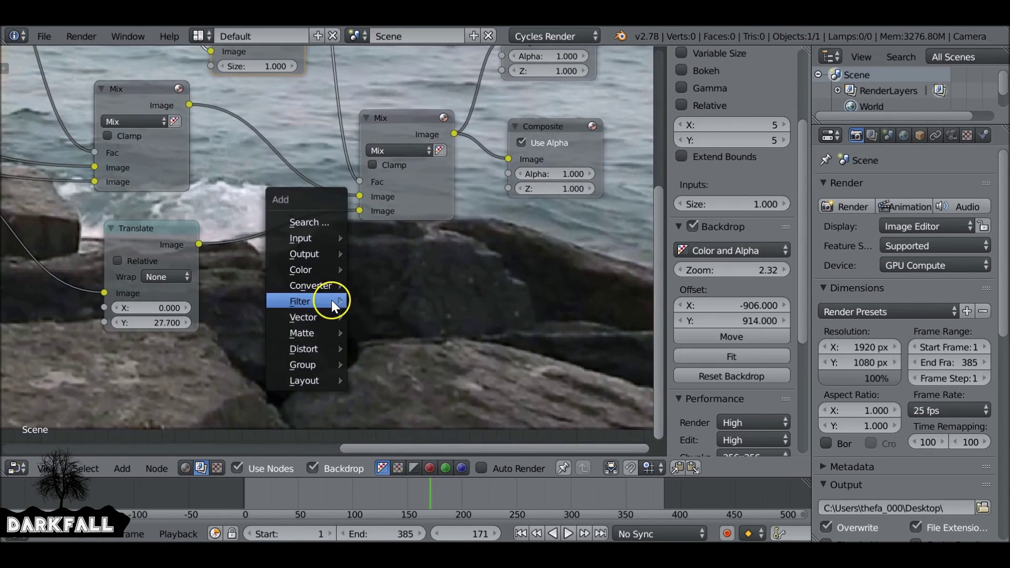
mouse_move(301, 270)
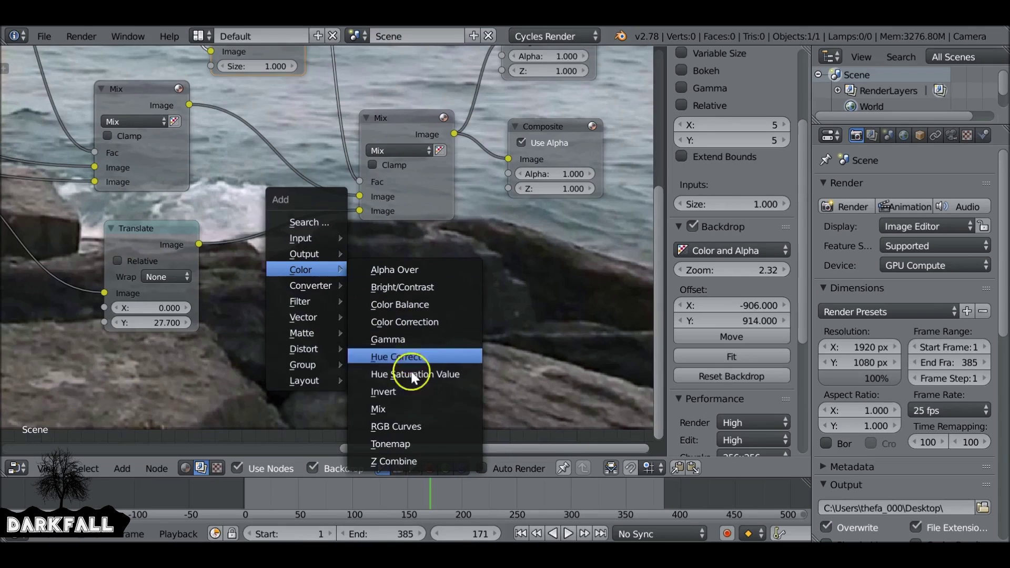
click(404, 425)
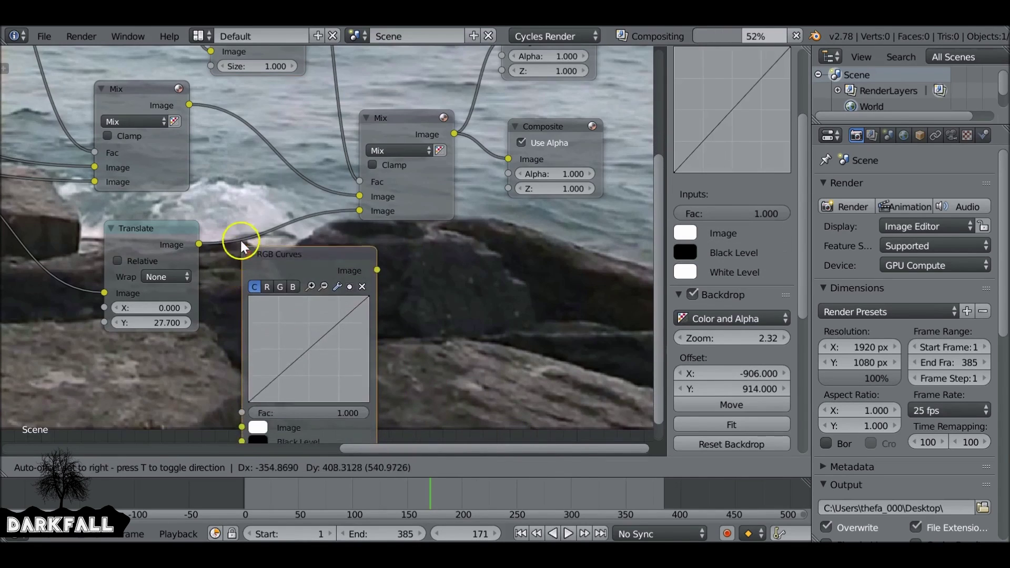
click(234, 227)
- Brighten the translated footage by raising the RGB Curves midpoint to about X 0.298, Y 0.708
middle_drag(384, 282, 305, 199)
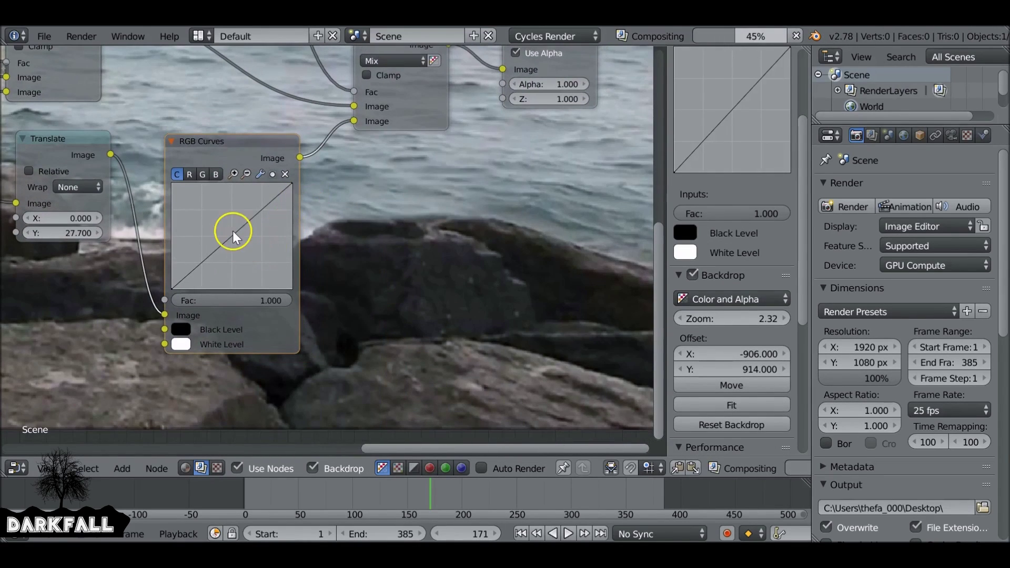
drag(230, 234, 226, 230)
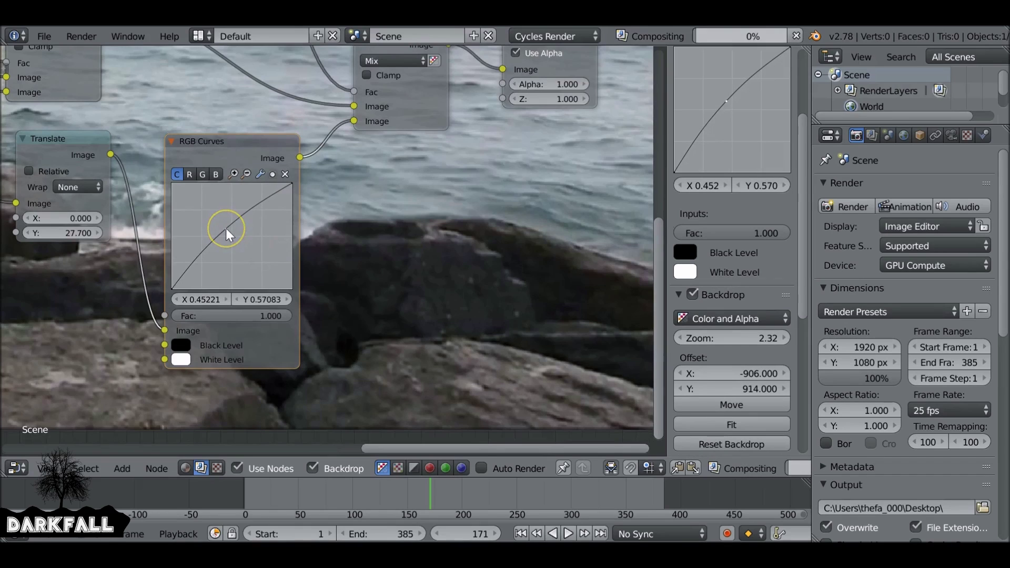
drag(226, 230, 208, 215)
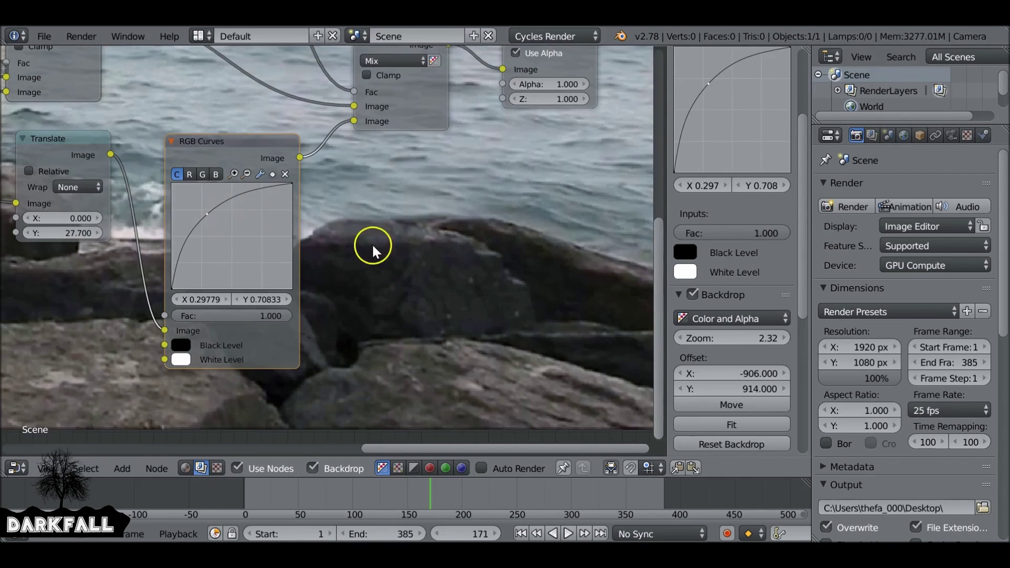
- Fit the backdrop to the node editor so the whole lighthouse shot can be checked
scroll(521, 295, down, 4)
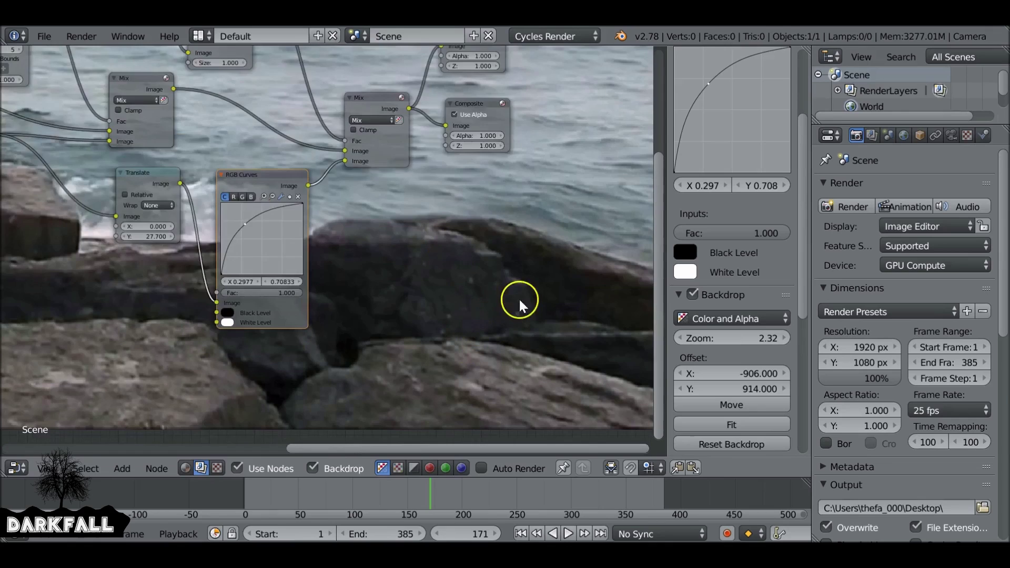
scroll(733, 298, down, 5)
scroll(732, 299, up, 10)
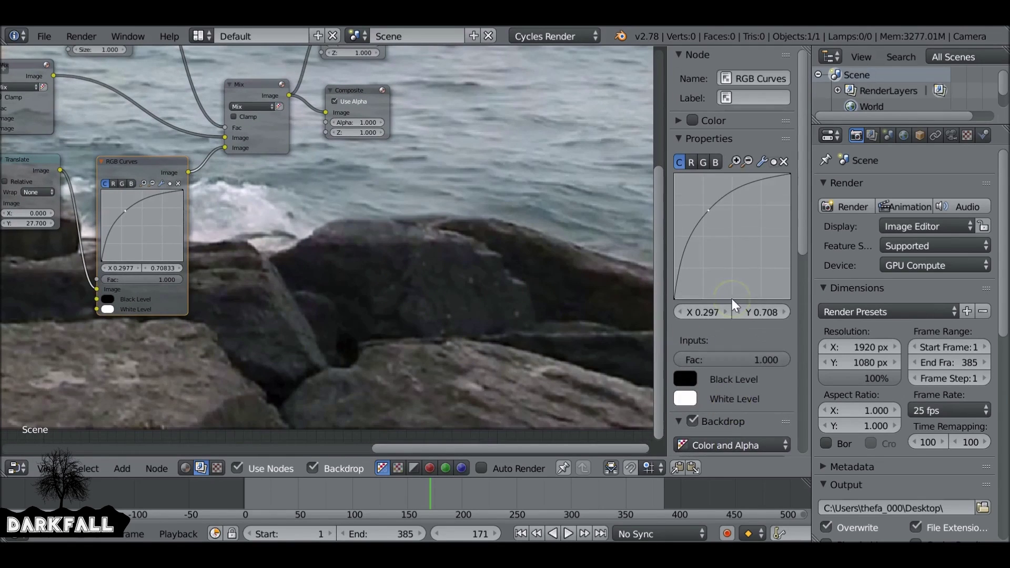
scroll(731, 242, down, 6)
scroll(720, 371, down, 5)
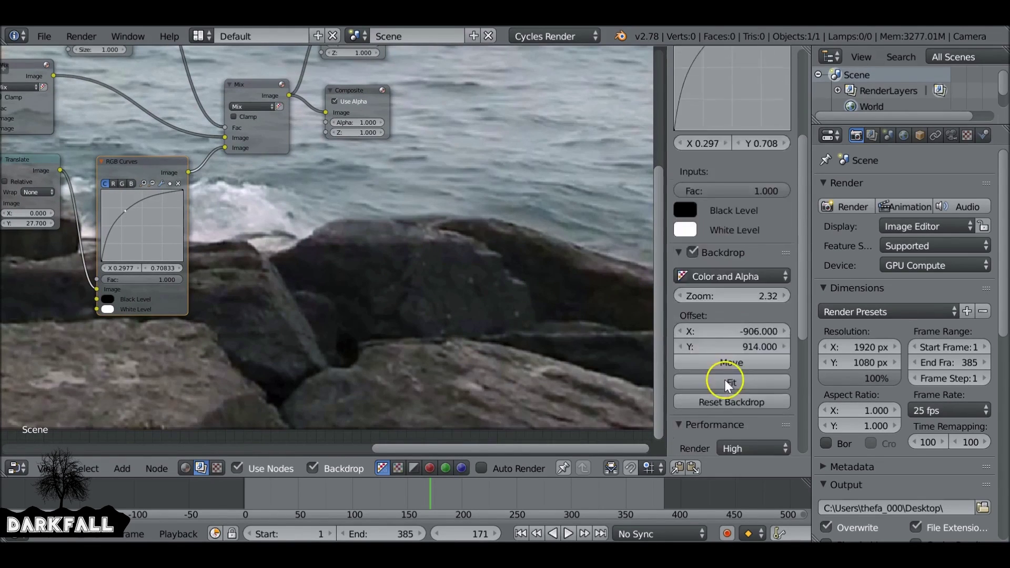
click(721, 304)
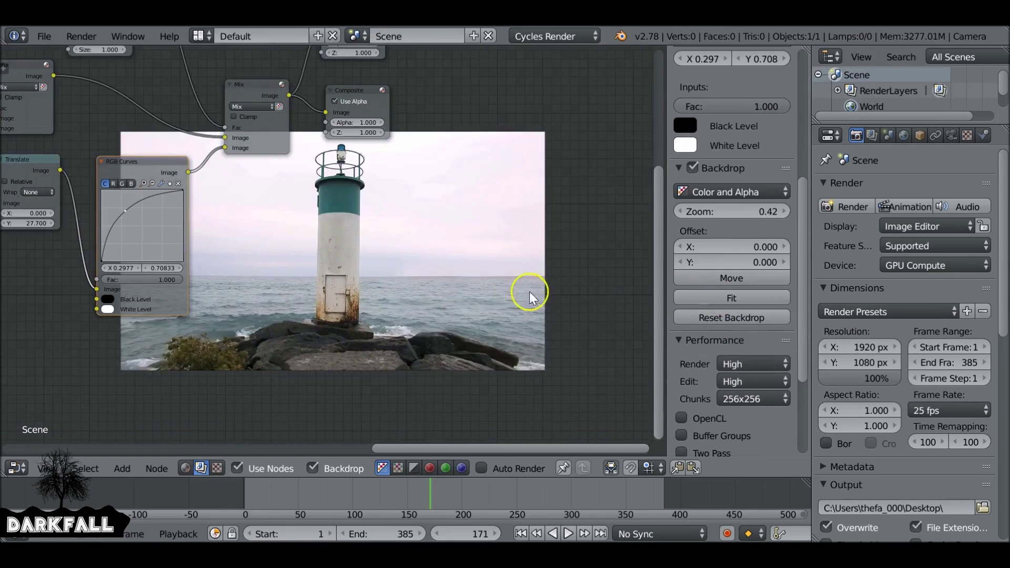
middle_drag(532, 289, 415, 266)
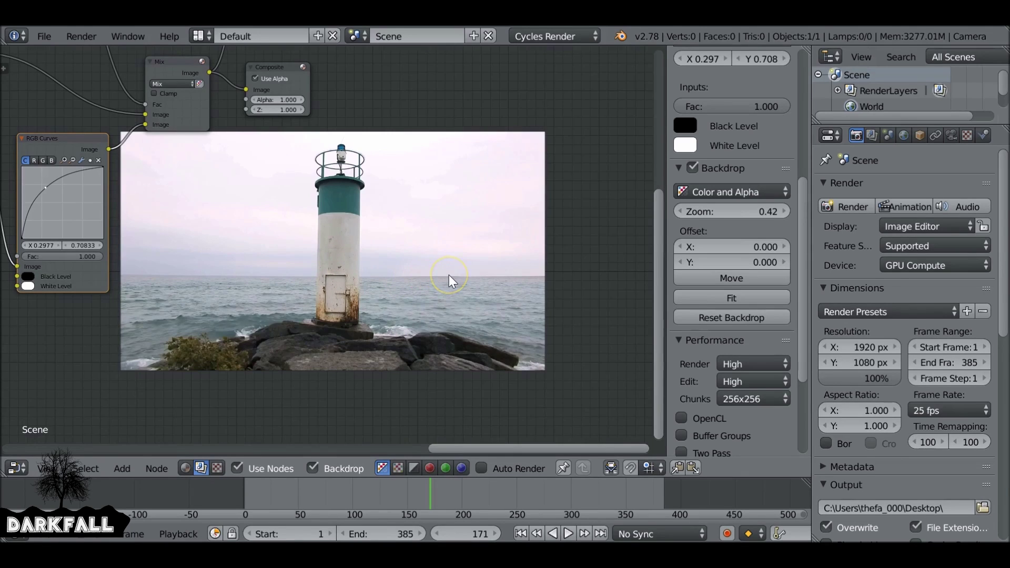
- Set the Man mask's Blur node to 90 on X
middle_drag(451, 280, 384, 230)
click(384, 230)
text(90)
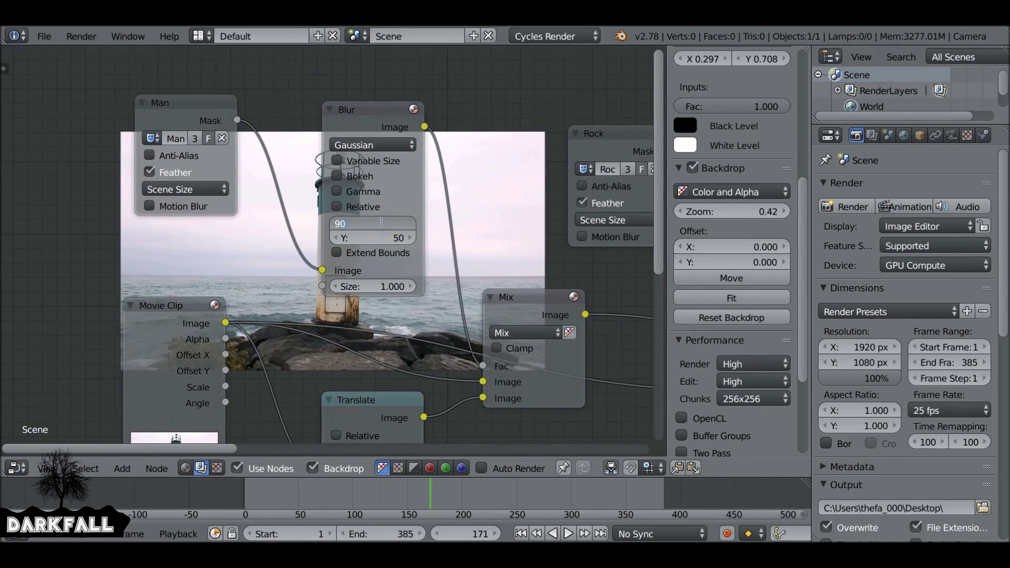
key(Return)
middle_drag(459, 212, 466, 378)
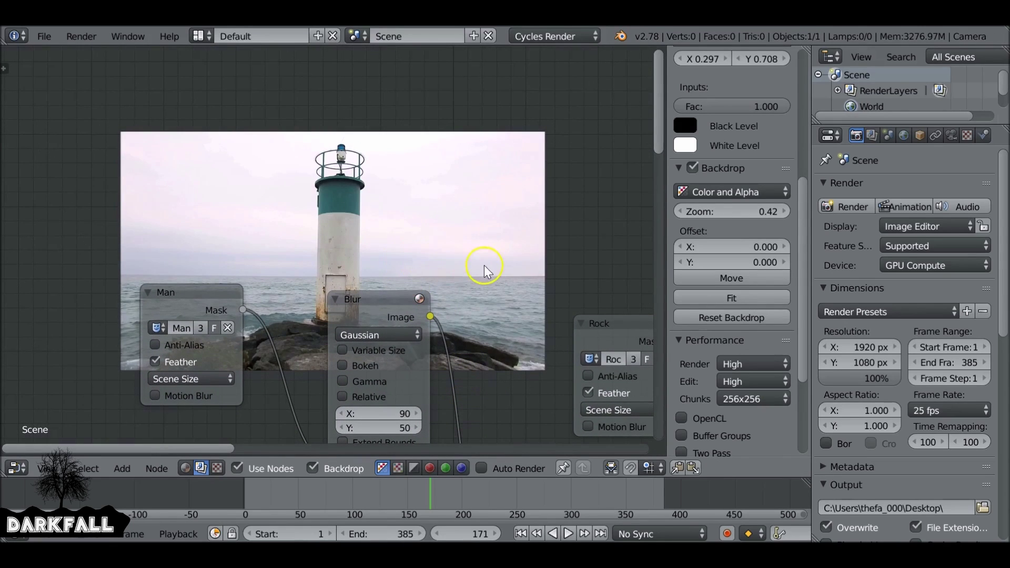
click(385, 415)
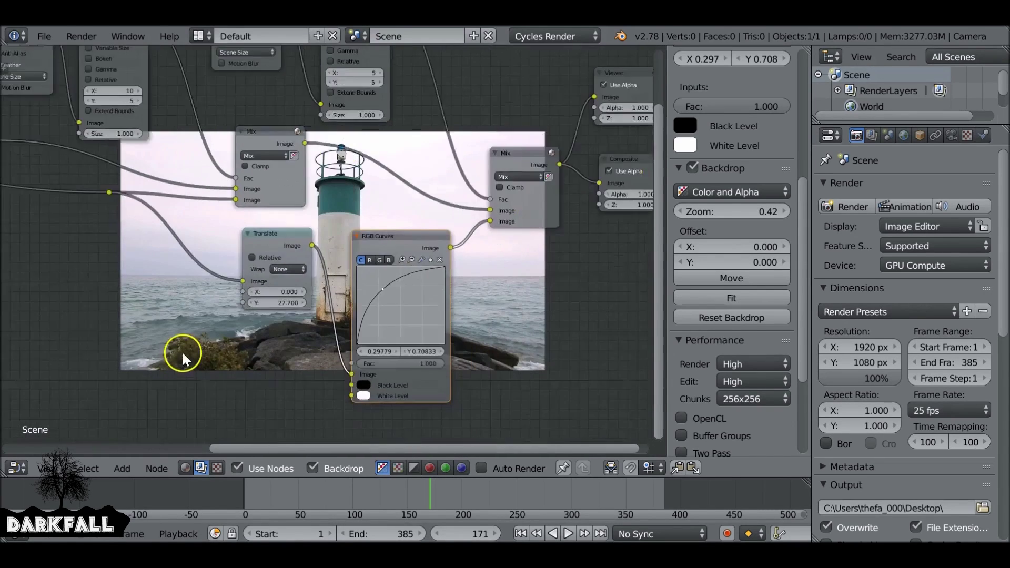
- Move the Viewer and Composite nodes well away from the last Mix node to open up space between them
scroll(183, 355, down, 2)
scroll(90, 157, down, 2)
scroll(200, 215, down, 2)
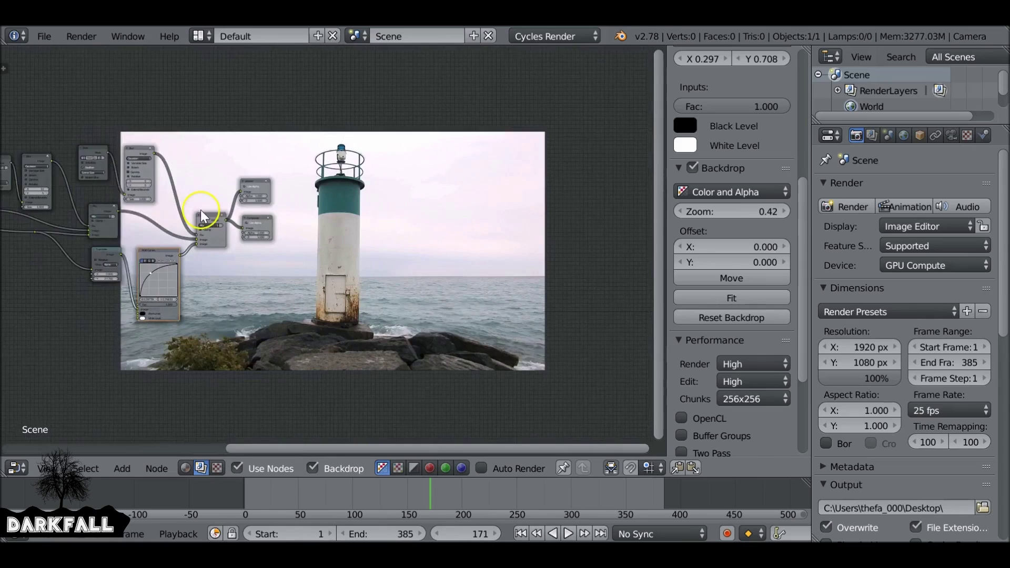
scroll(201, 210, up, 2)
scroll(208, 218, up, 2)
drag(199, 136, 301, 166)
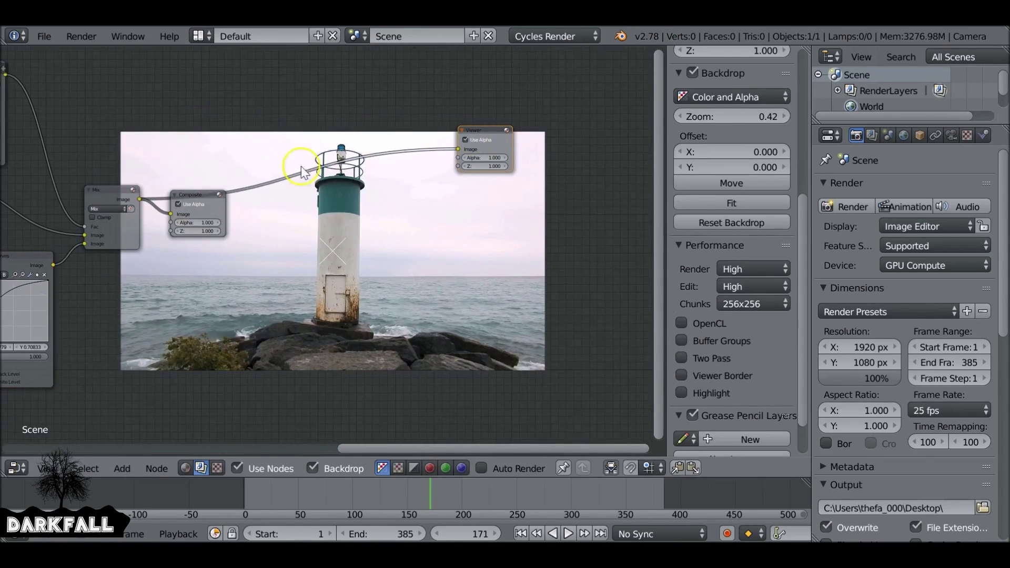
drag(199, 190, 528, 202)
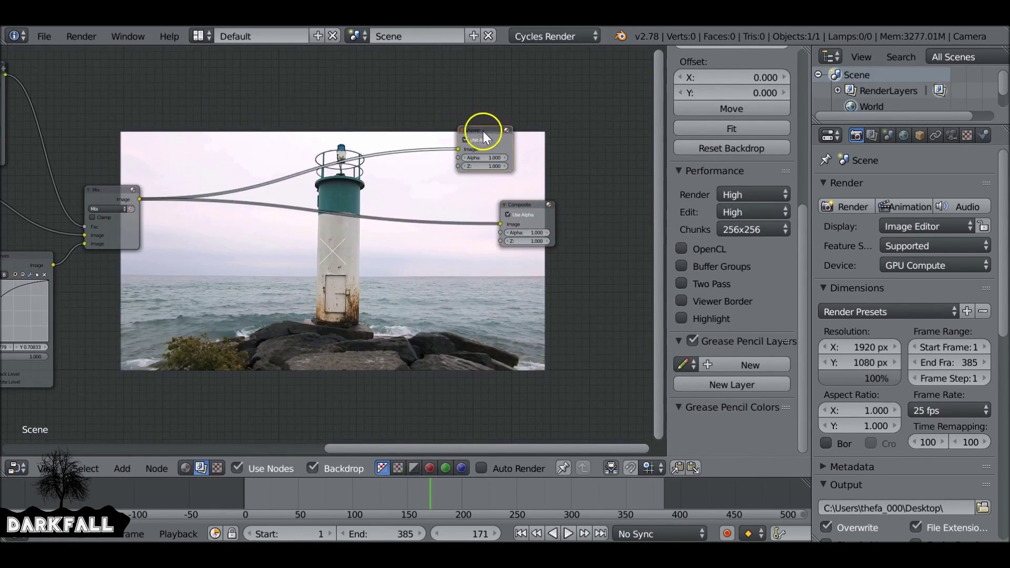
drag(483, 131, 537, 131)
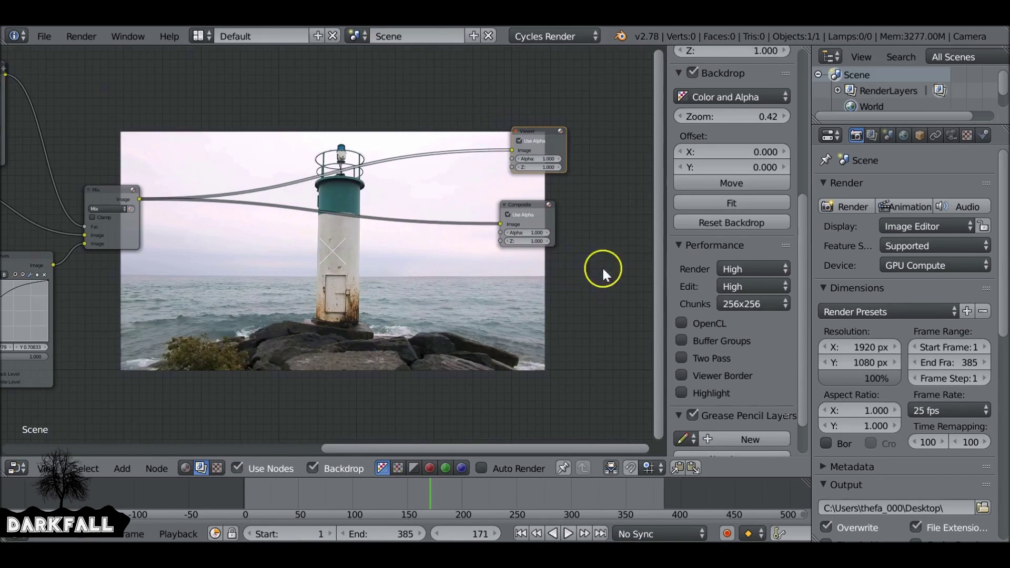
- Change the render output file format to H.264
scroll(860, 290, down, 8)
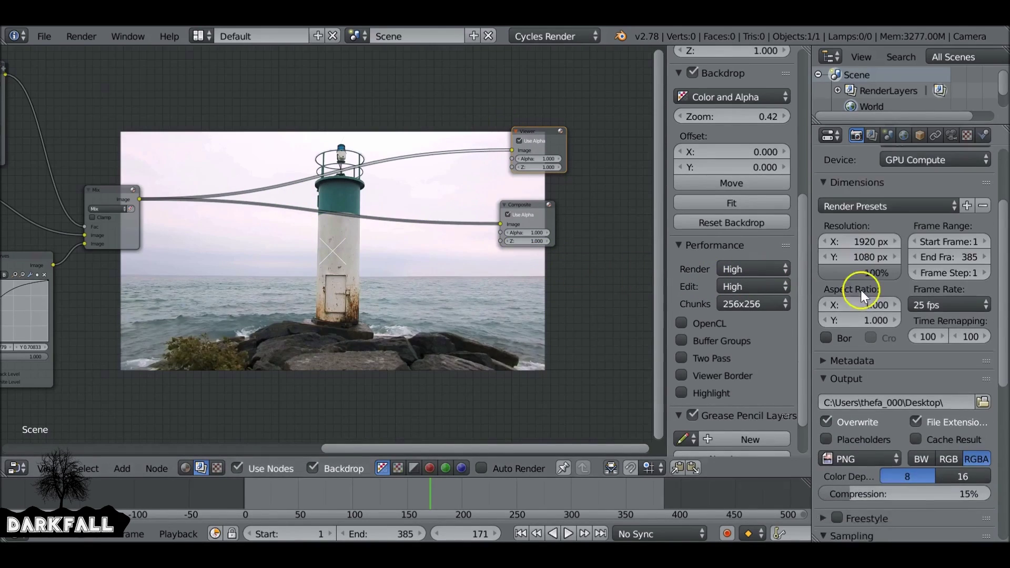
click(859, 395)
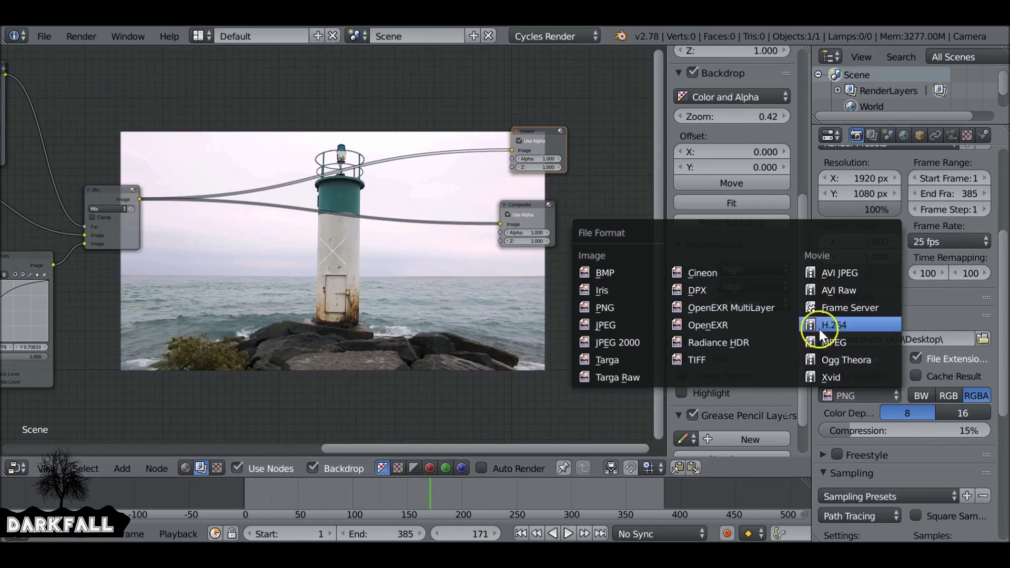
click(853, 321)
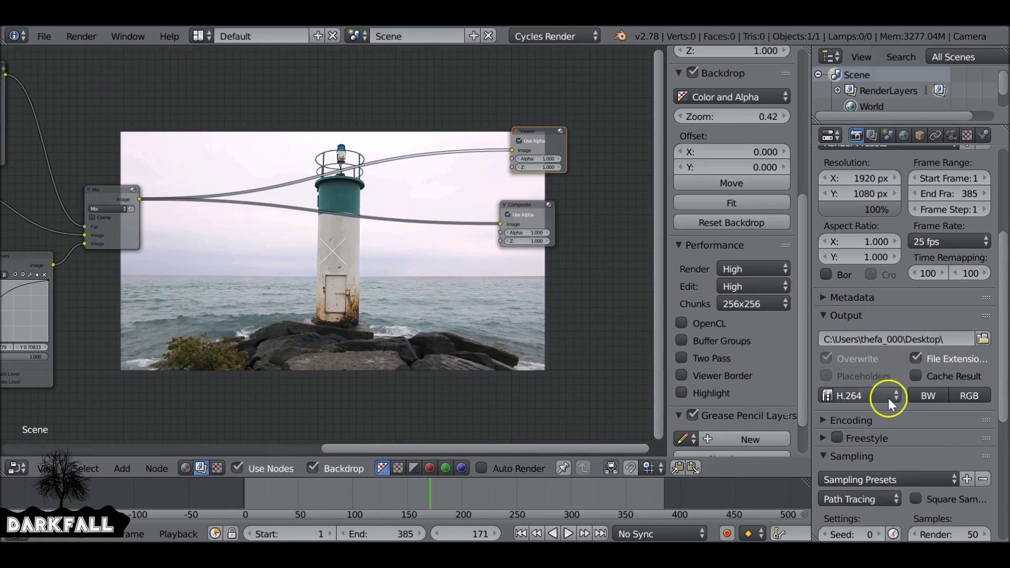
- Set the render output to a file named Finished in the Desktop's Tutorials\Fixing Ruined Shots folder
scroll(886, 399, up, 4)
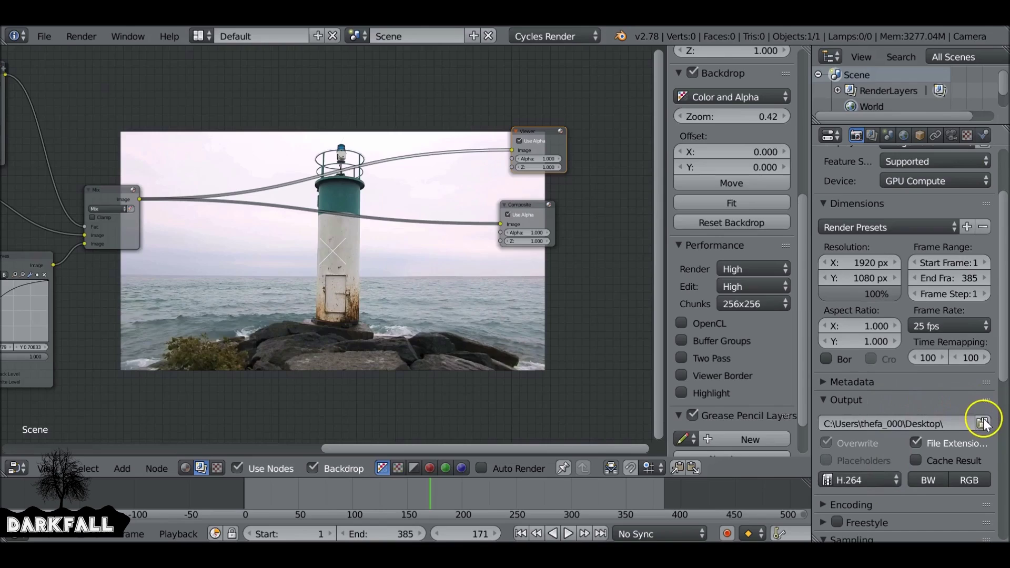
click(983, 423)
click(582, 229)
click(579, 111)
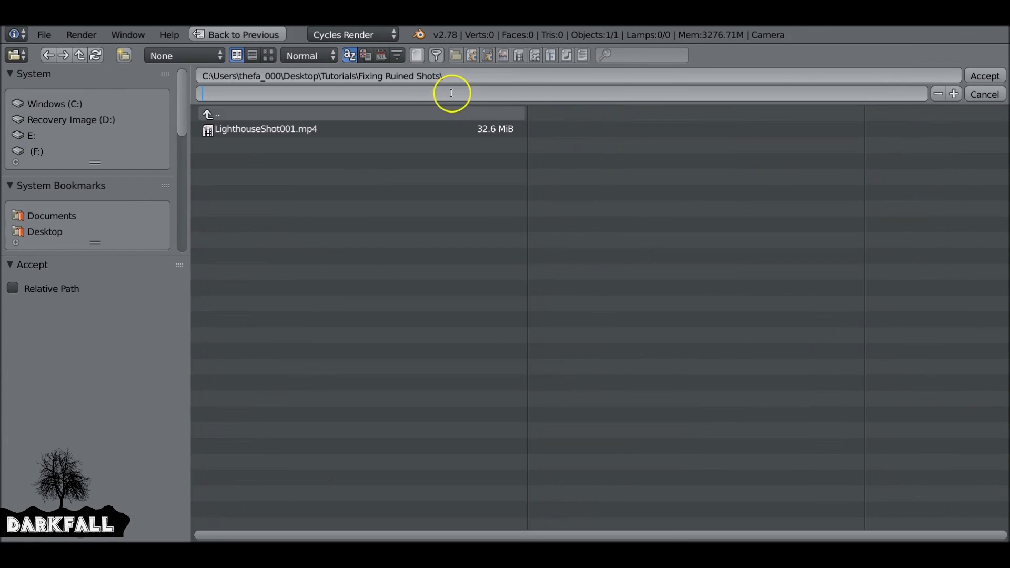
click(451, 93)
text(Finished)
key(Return)
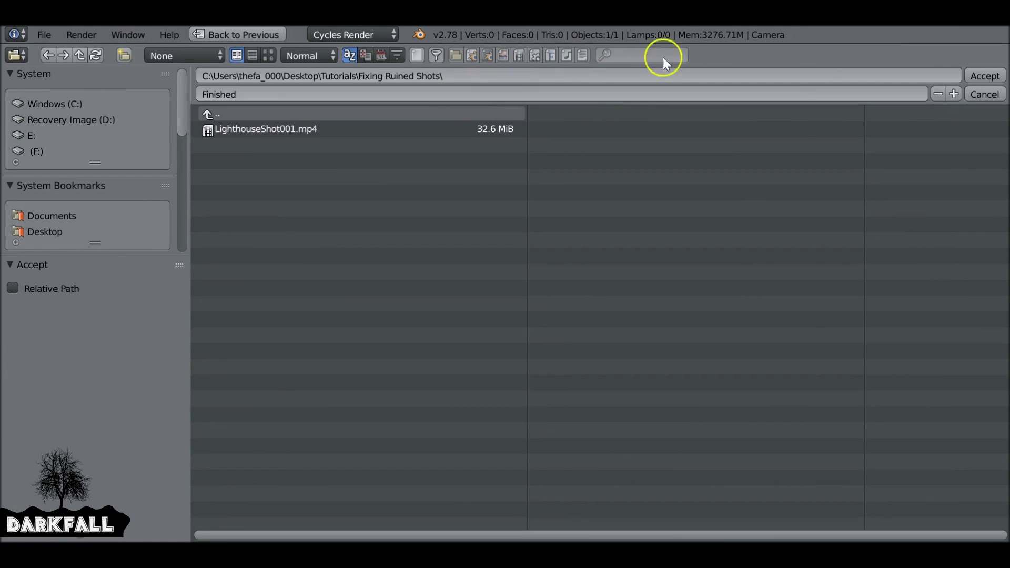
click(981, 76)
scroll(919, 305, up, 4)
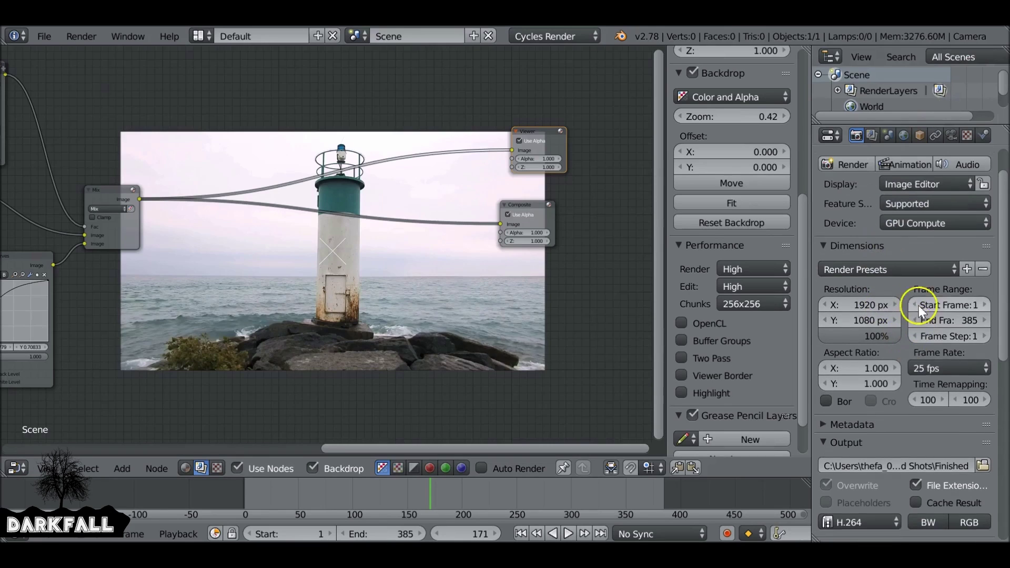